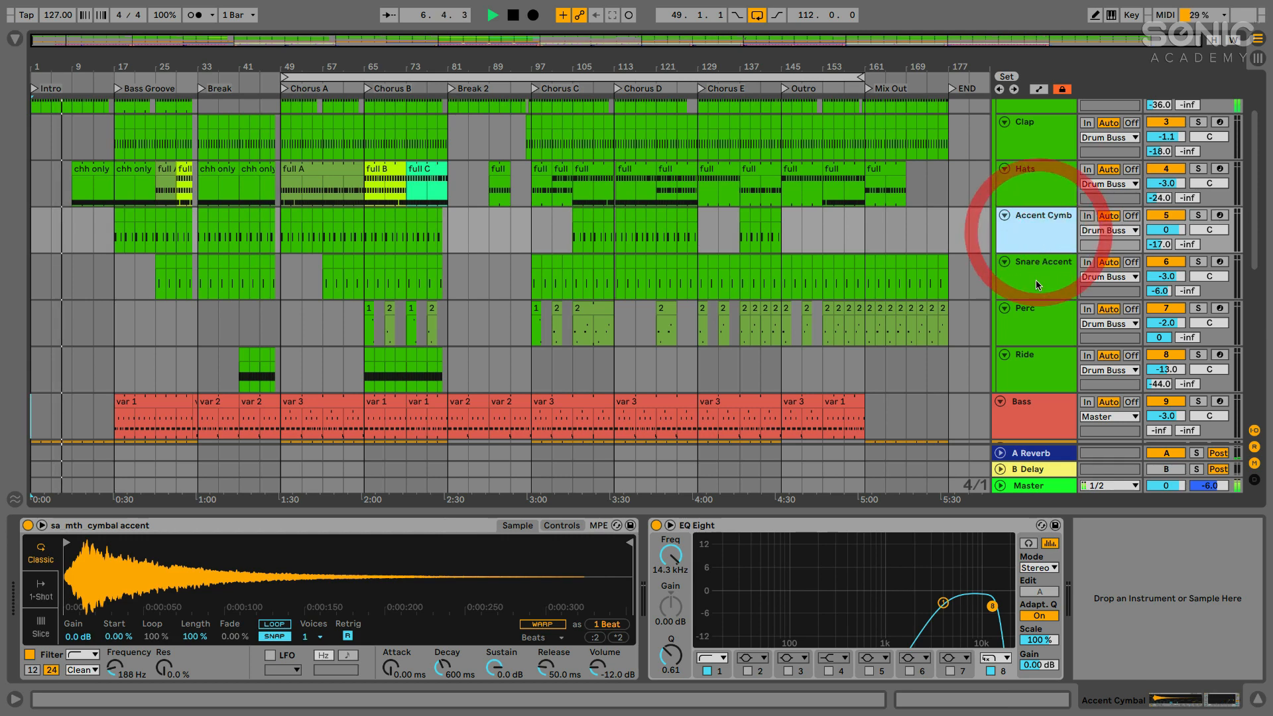
Examine the devices on the Snare Accent, Perc, Kick, Clap, Hats and Accent Cymbal tracks during playback.
left_click(1038, 272)
left_click(1035, 329)
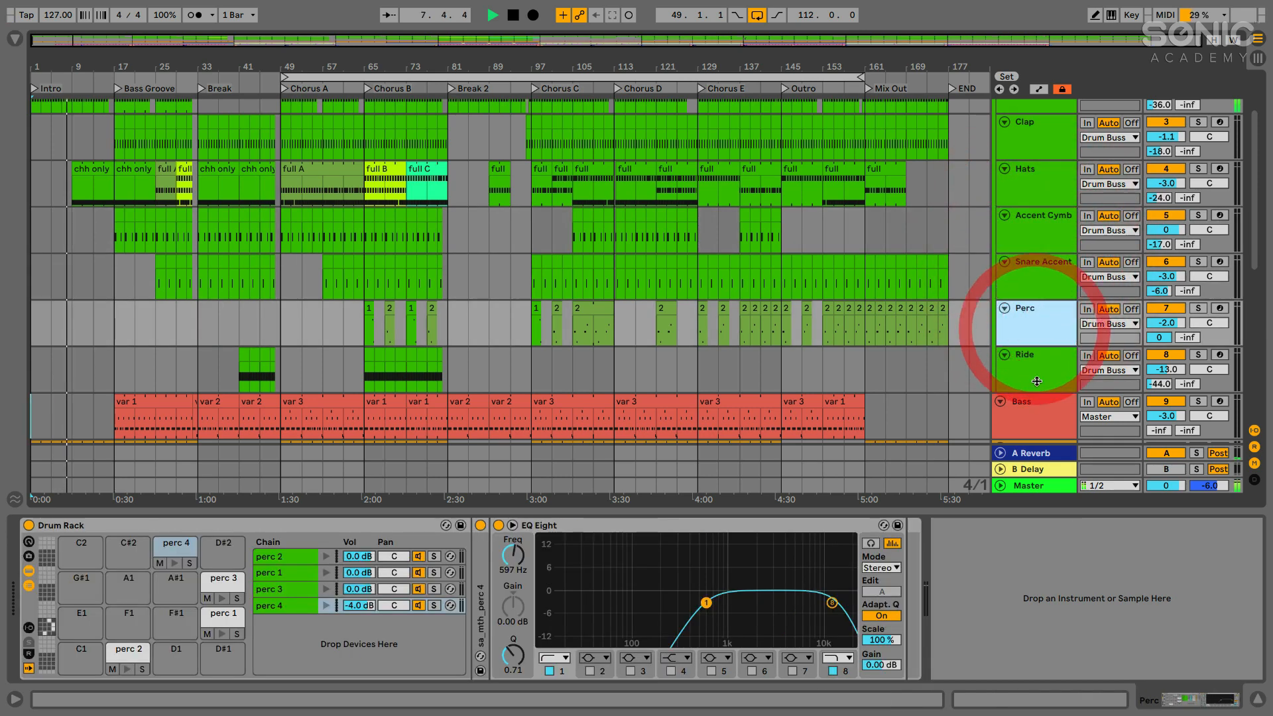
scroll(1038, 331, "up", 3)
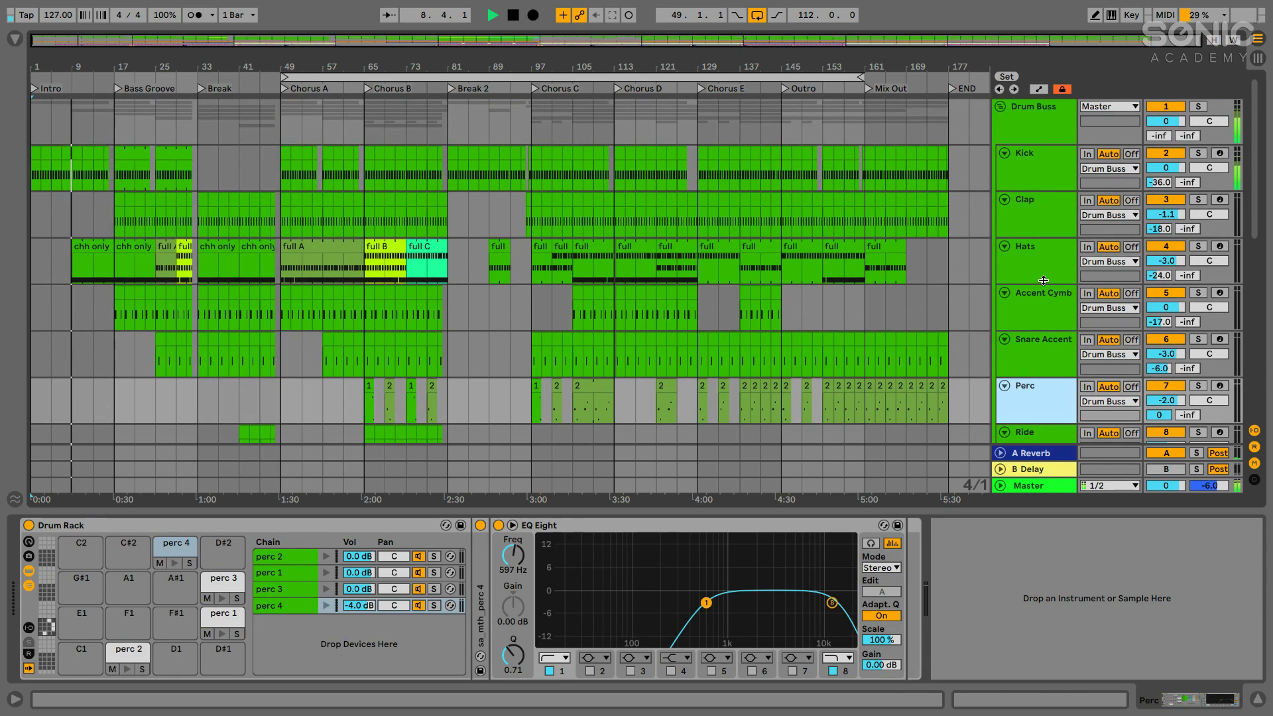
left_click(1035, 171)
left_click(1031, 213)
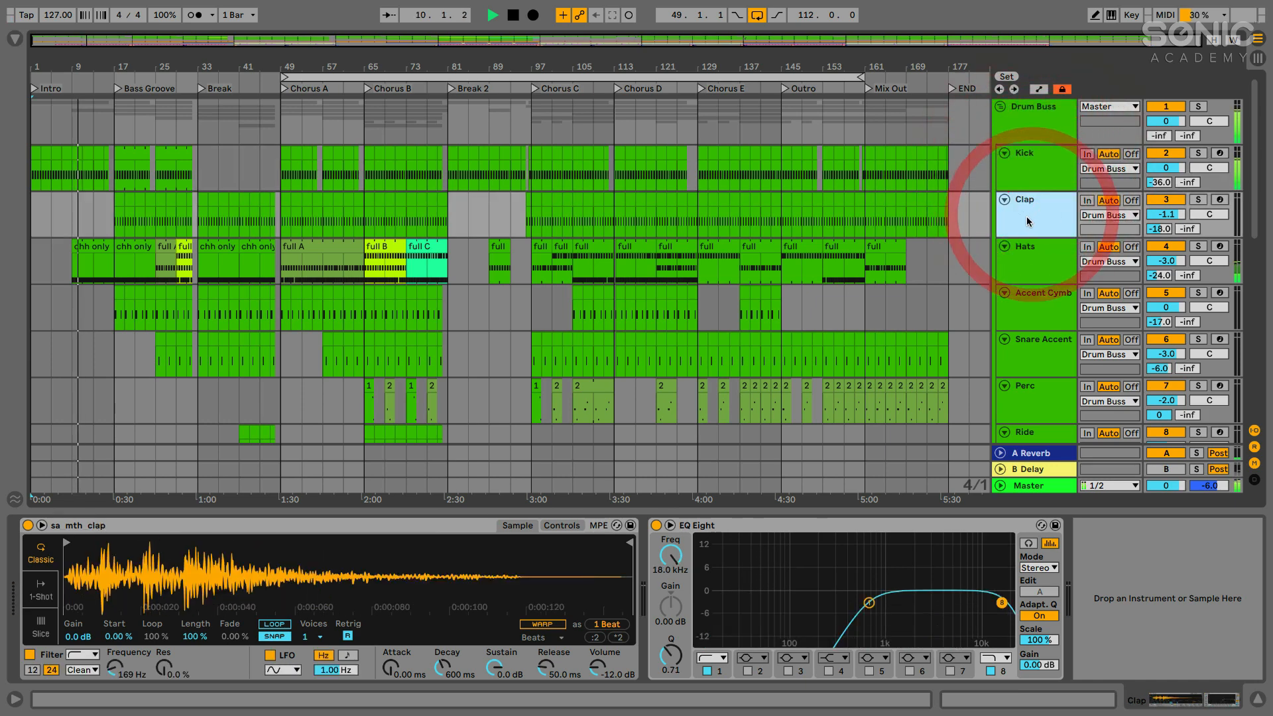
left_click(1024, 265)
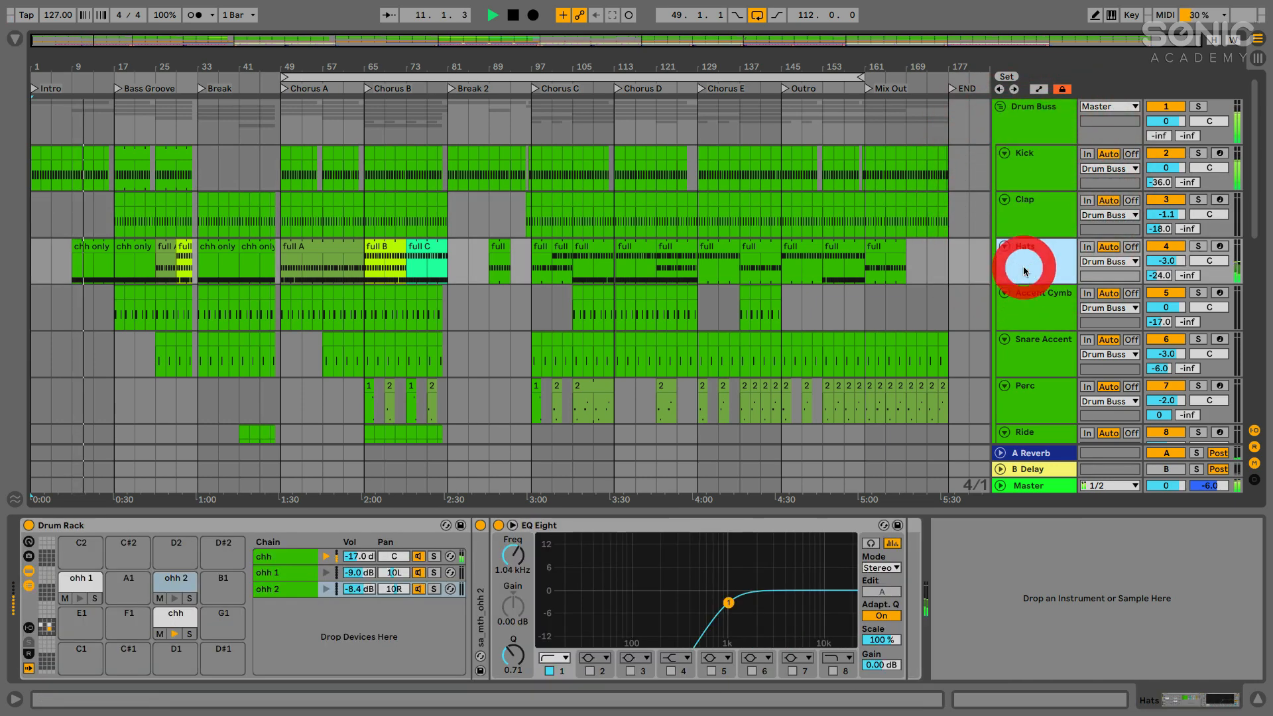
left_click(1023, 312)
left_click(1033, 344)
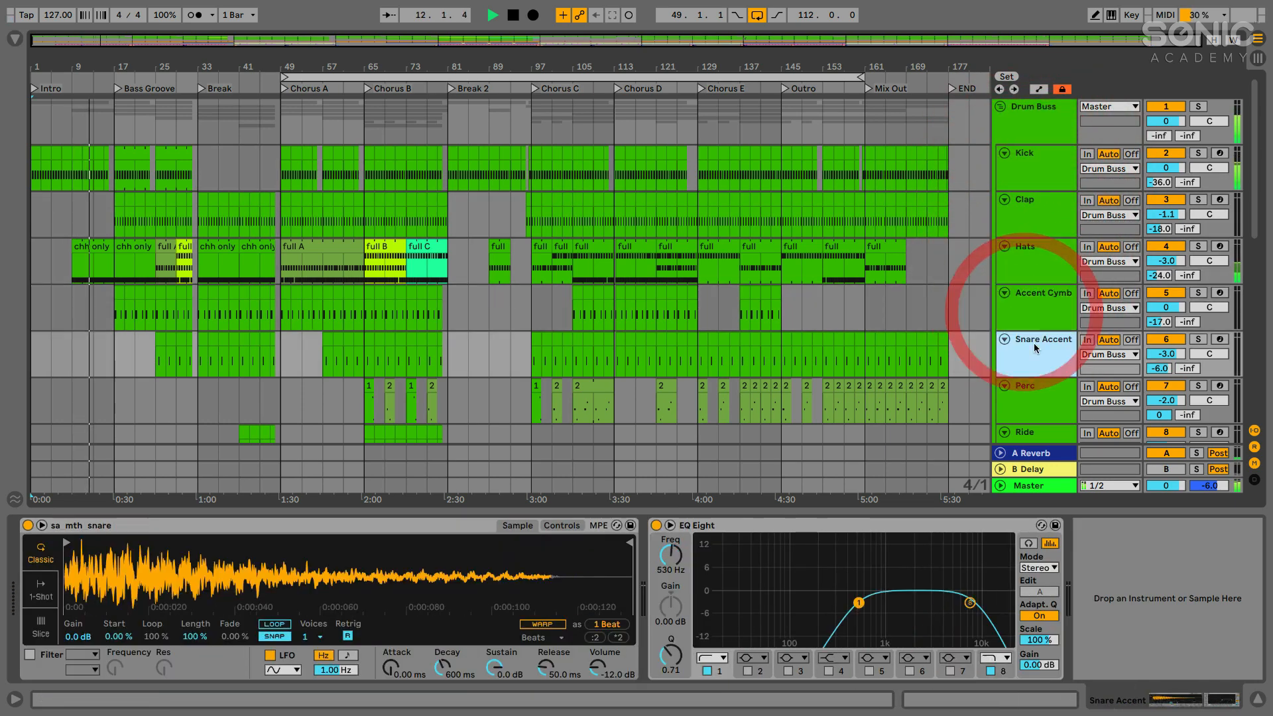
Revisit the Hats, Accent Cymbal, Clap and Snare Accent tracks to compare their samplers and EQ settings.
left_click(1038, 267)
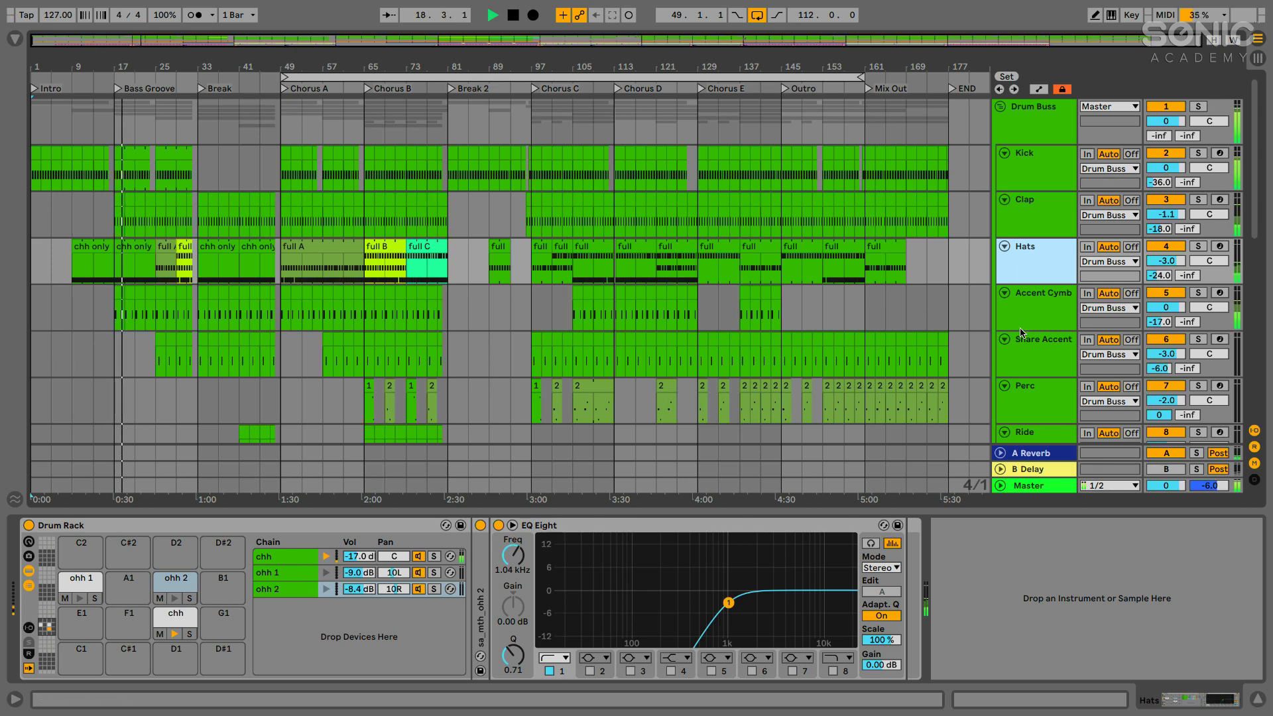
left_click(1035, 298)
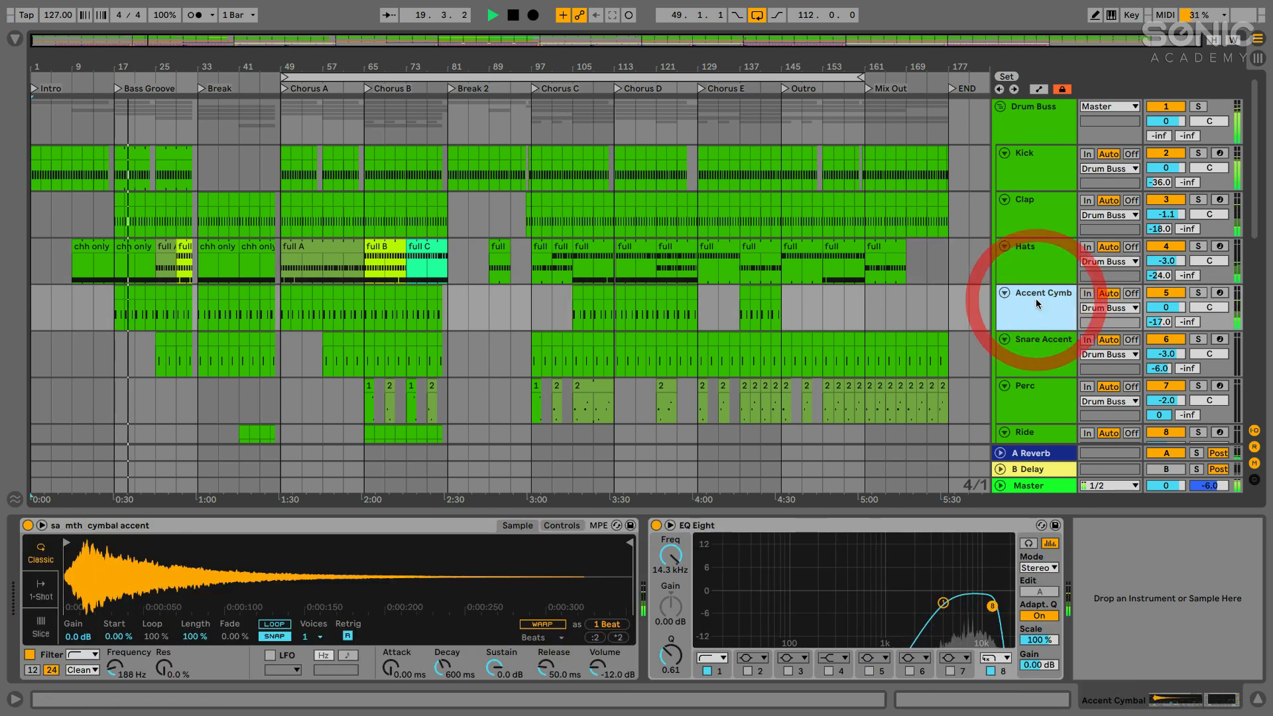
left_click(1025, 204)
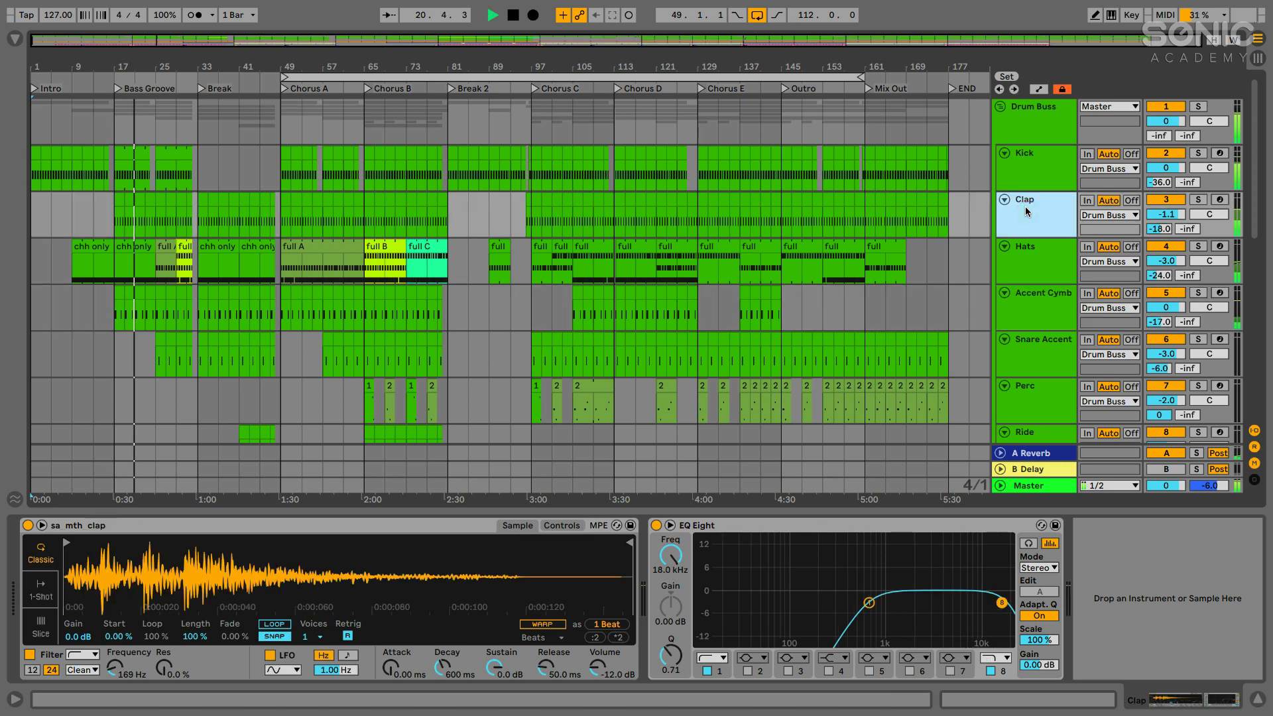
left_click(1039, 279)
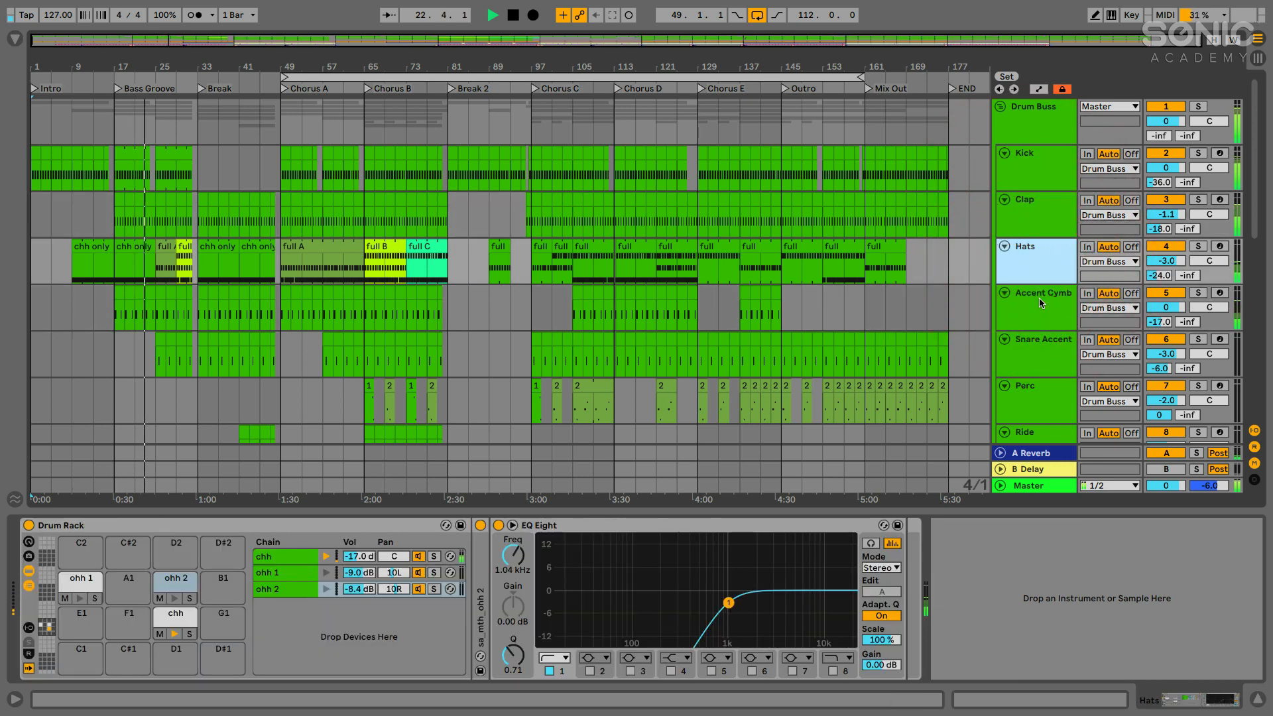
left_click(1040, 297)
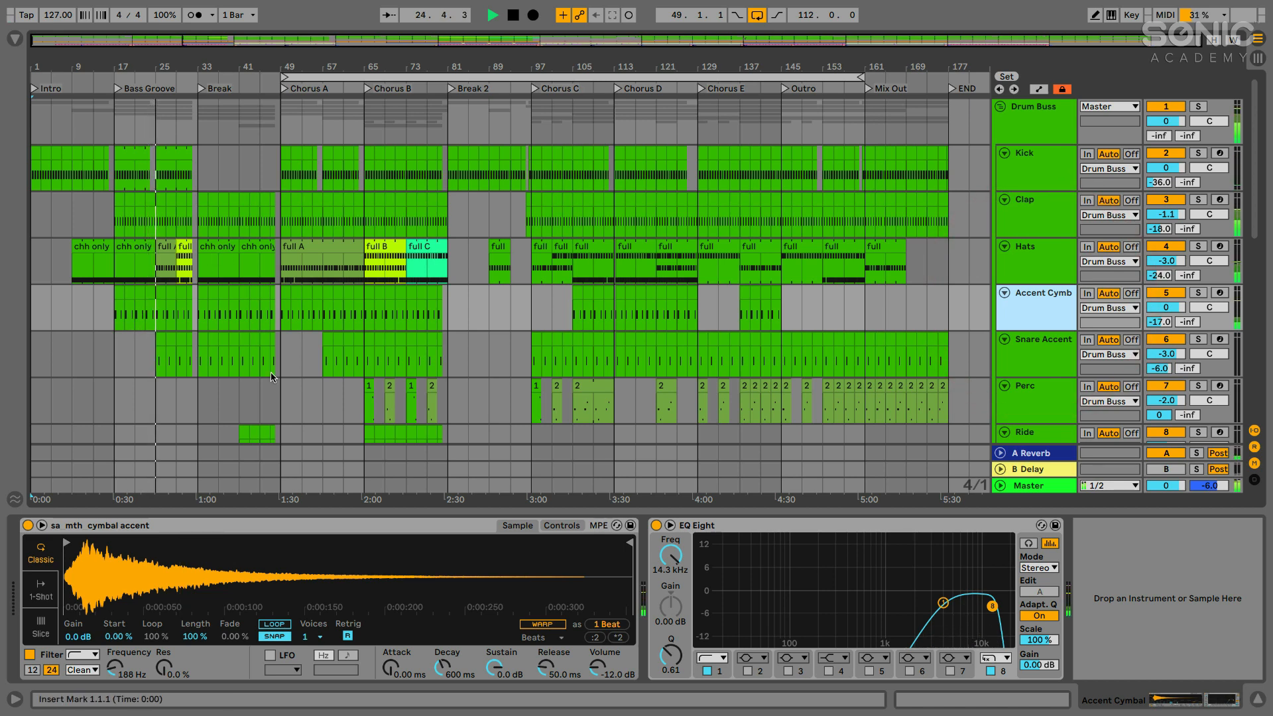
left_click(1049, 351)
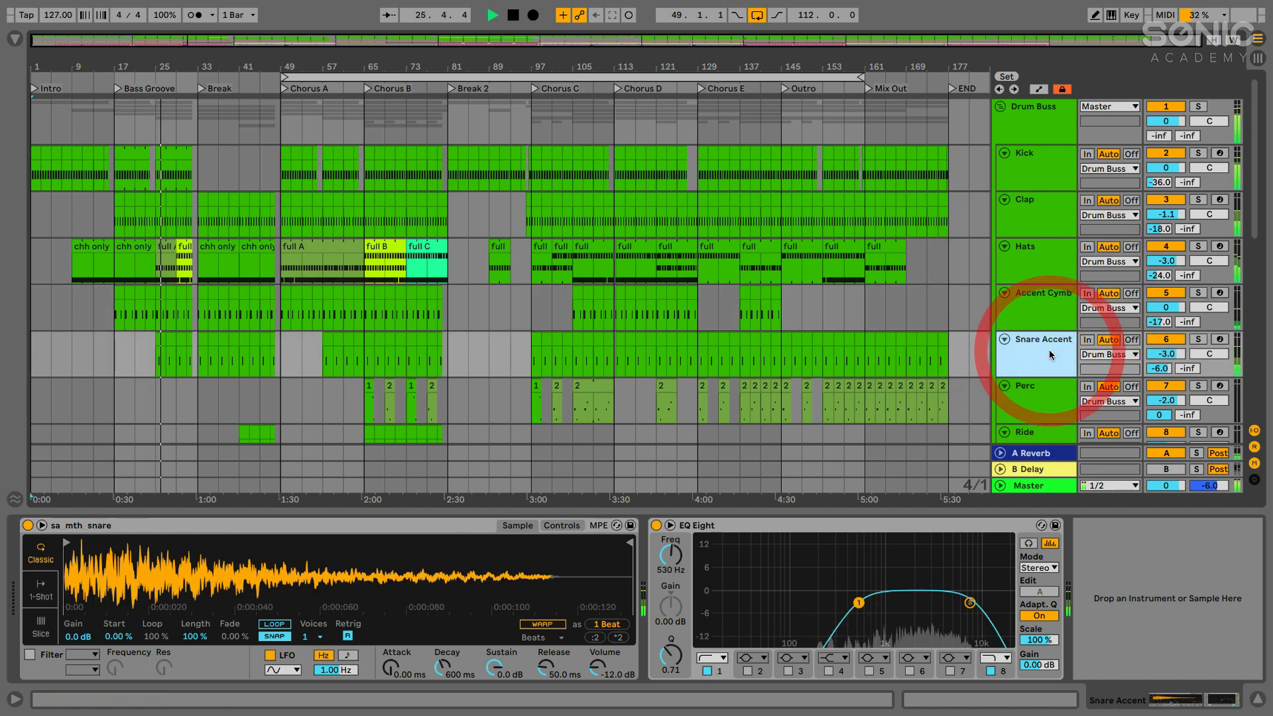
scroll(1049, 352, "down", 1)
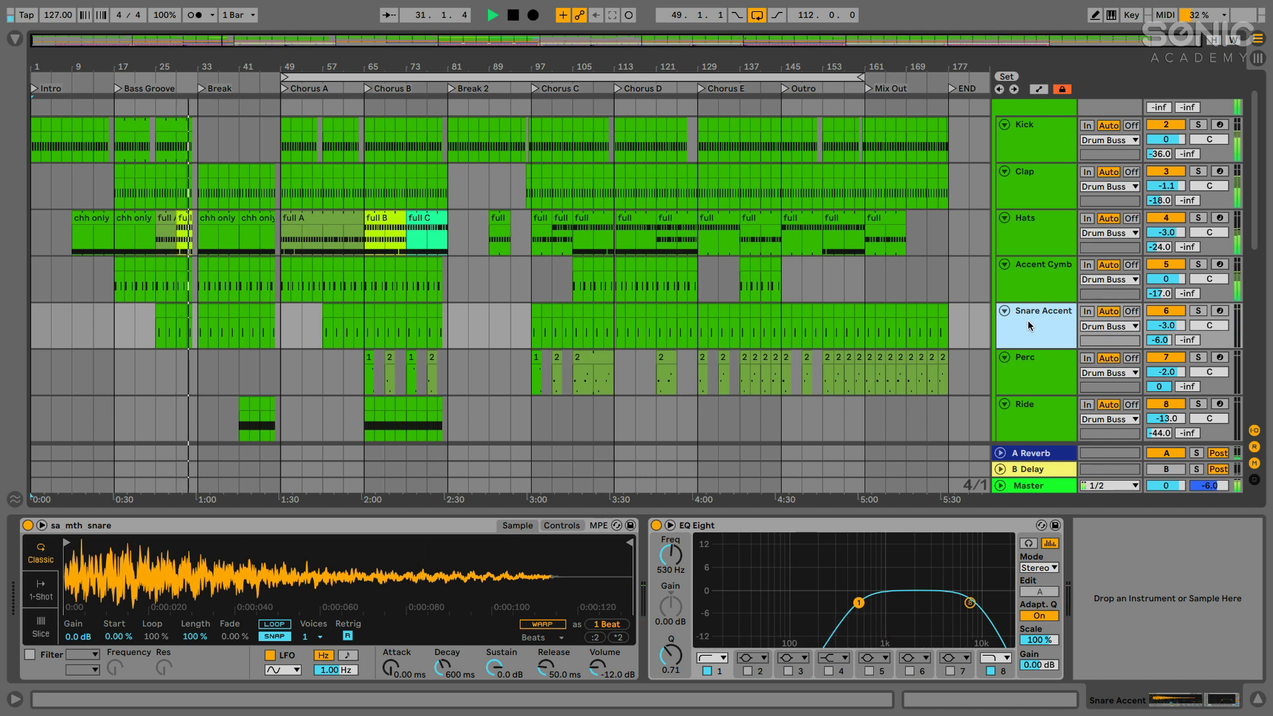
scroll(829, 313, "up", 1)
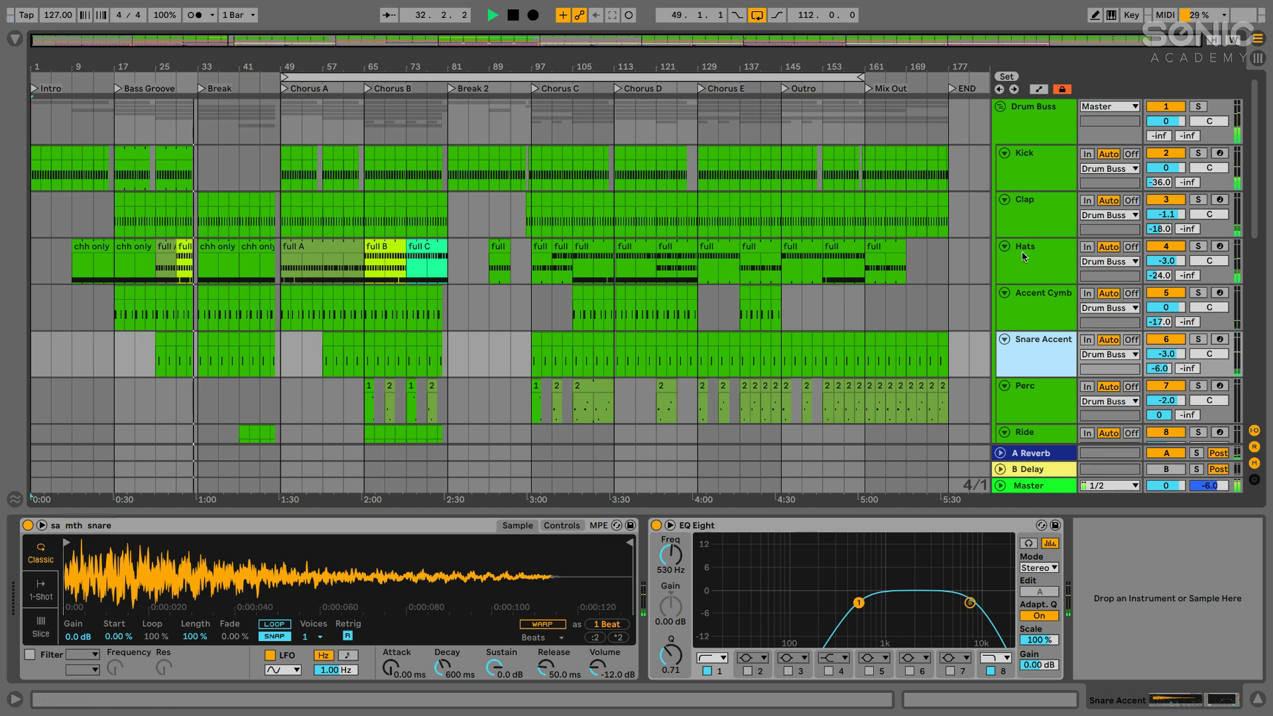
Examine the Perc track's drum rack and the Ride track's sampler and EQ.
scroll(1055, 374, "down", 5)
left_click(1032, 269)
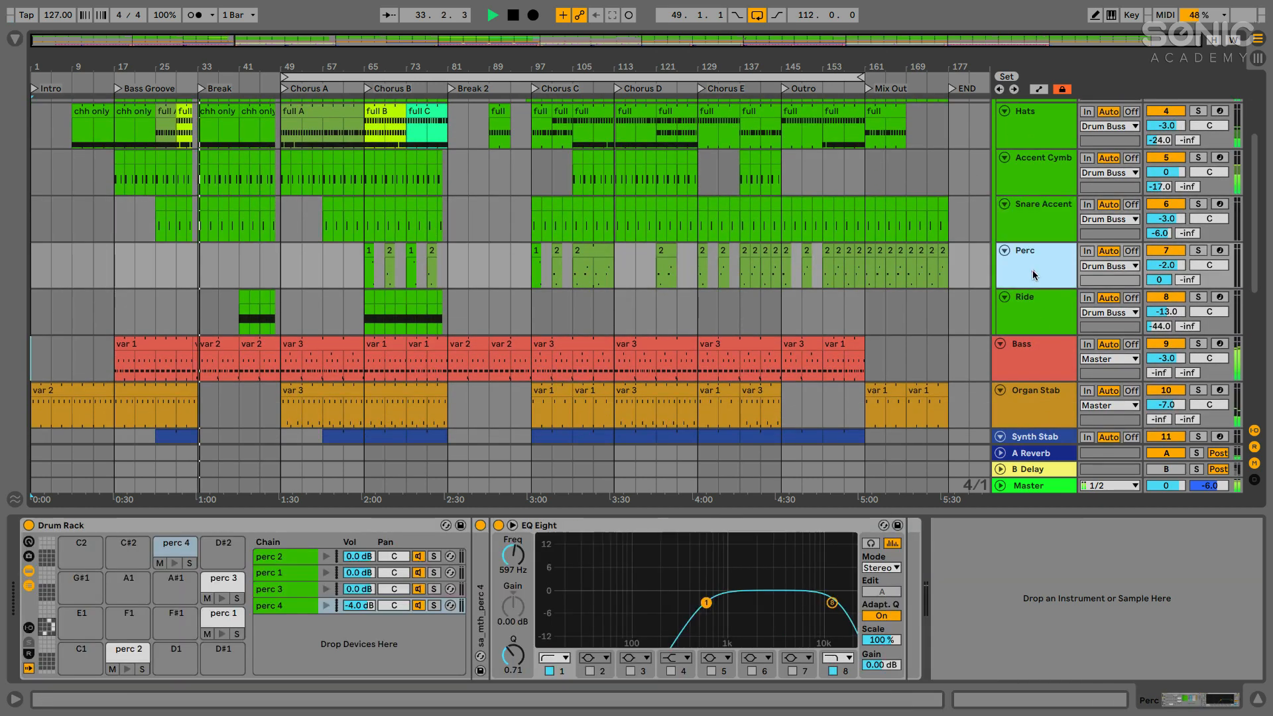
left_click(1036, 297)
Examine the Drum Buss effect on the drum group track.
scroll(1035, 297, "up", 1)
scroll(1036, 297, "up", 4)
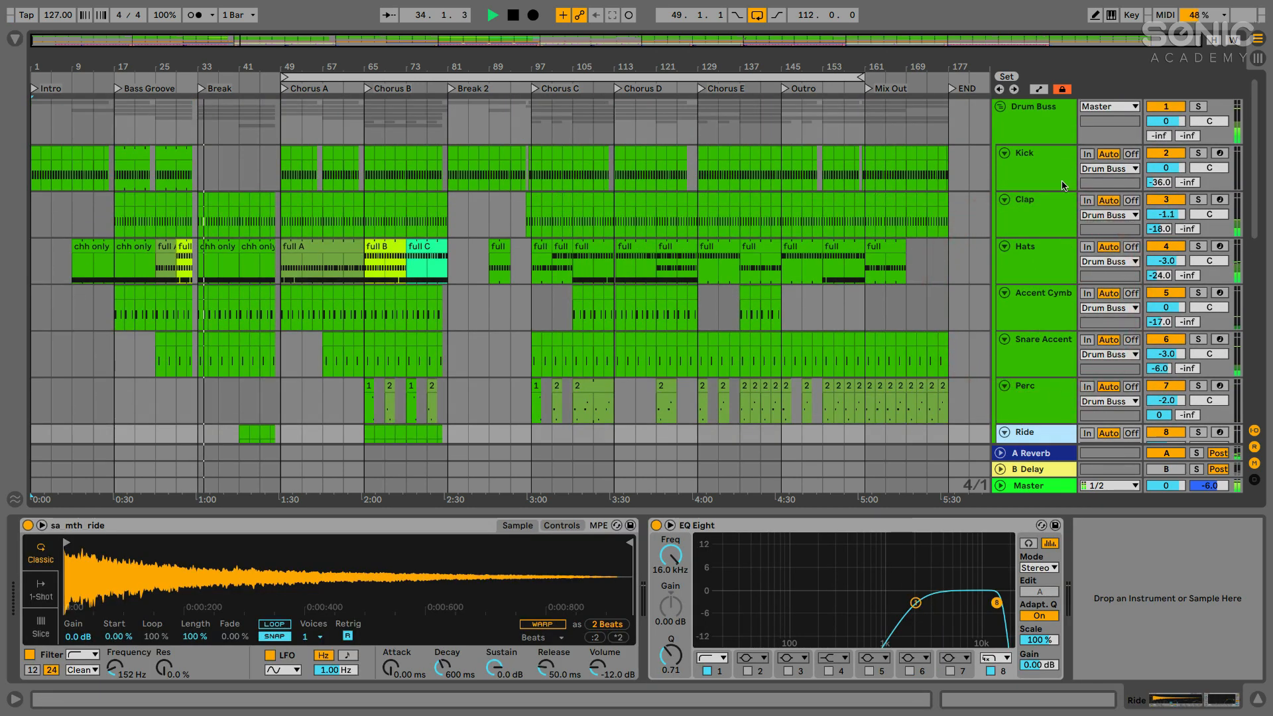
left_click(1041, 124)
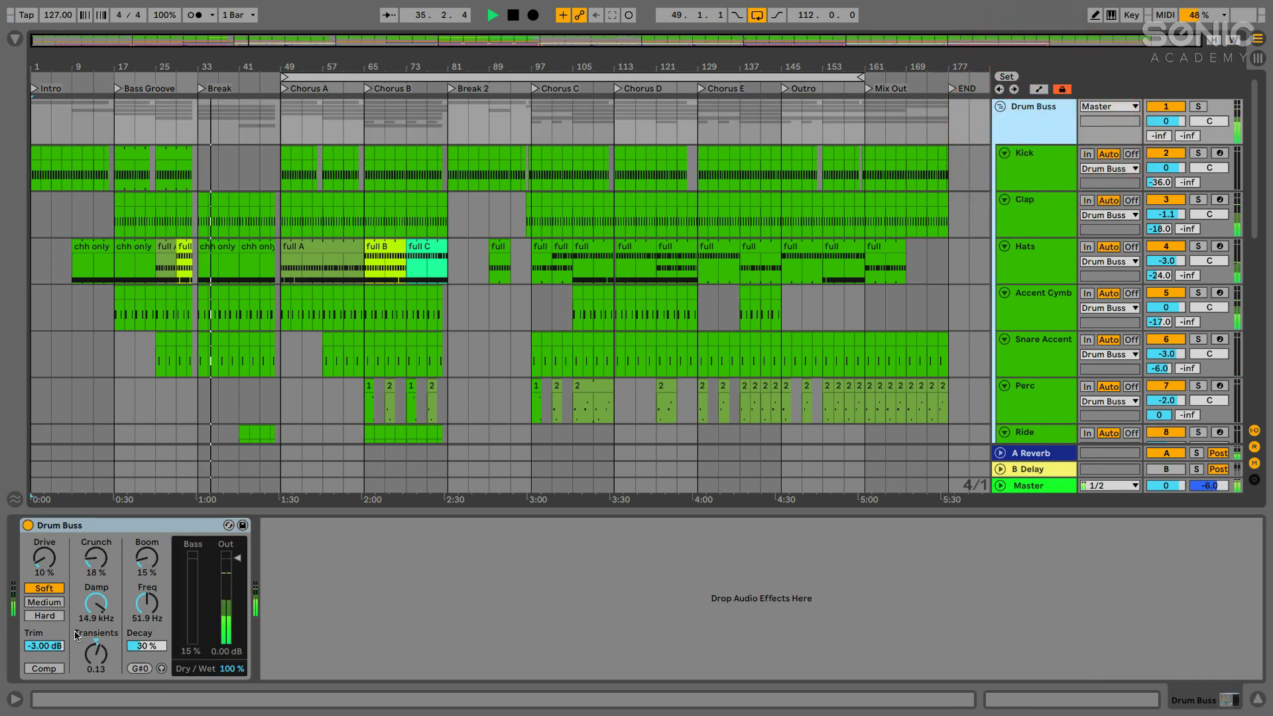
left_click(100, 525)
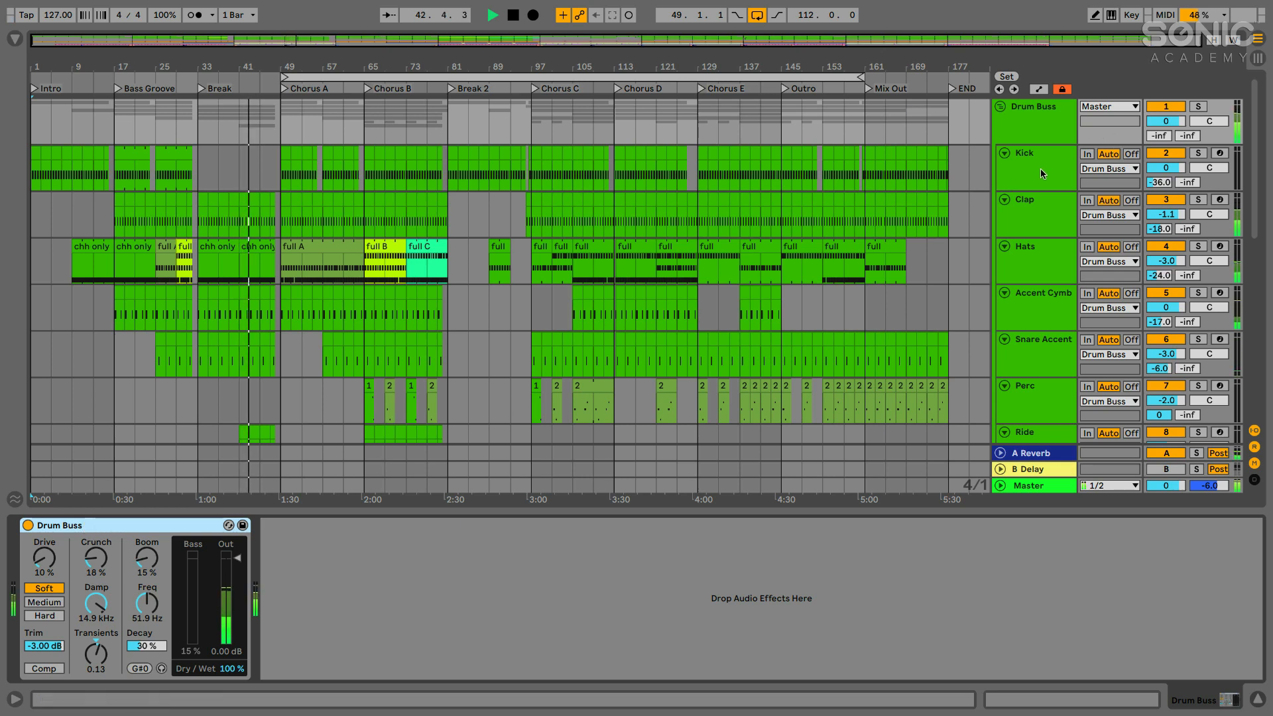
Examine the Wavetable synth on the Bass track, including its oscillator, filter and envelope settings.
scroll(1039, 169, "down", 6)
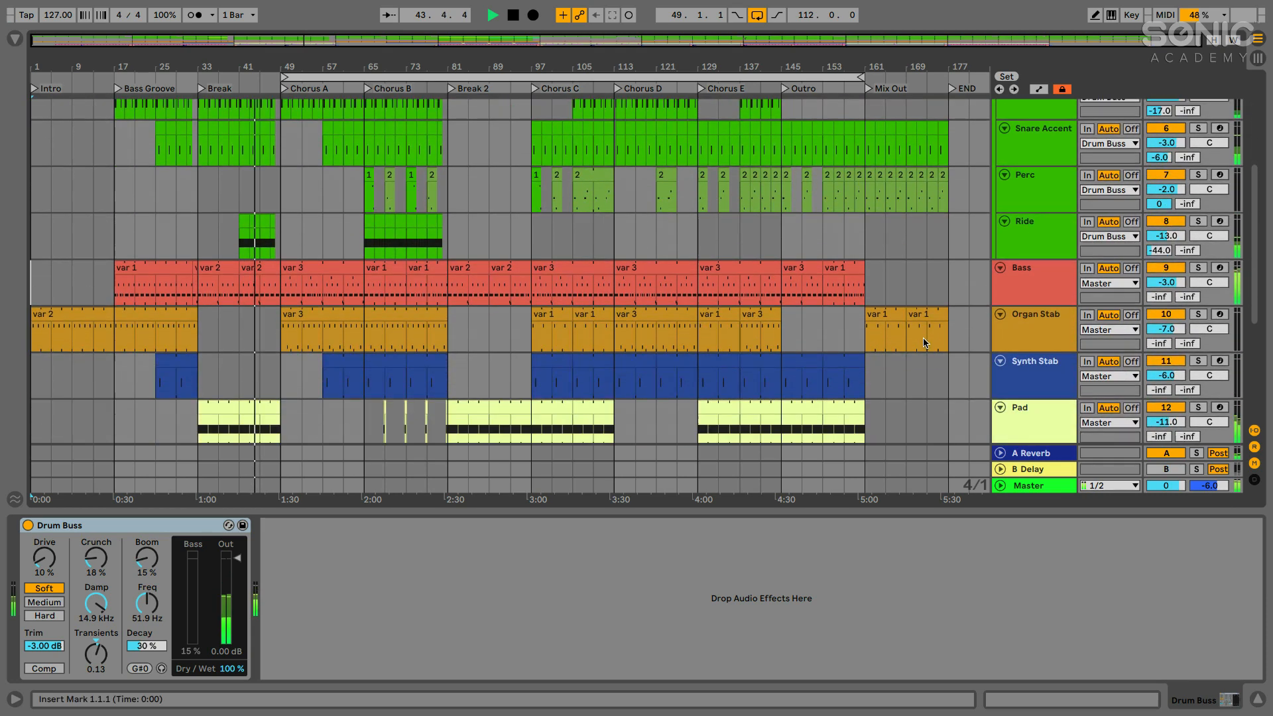
left_click(1023, 277)
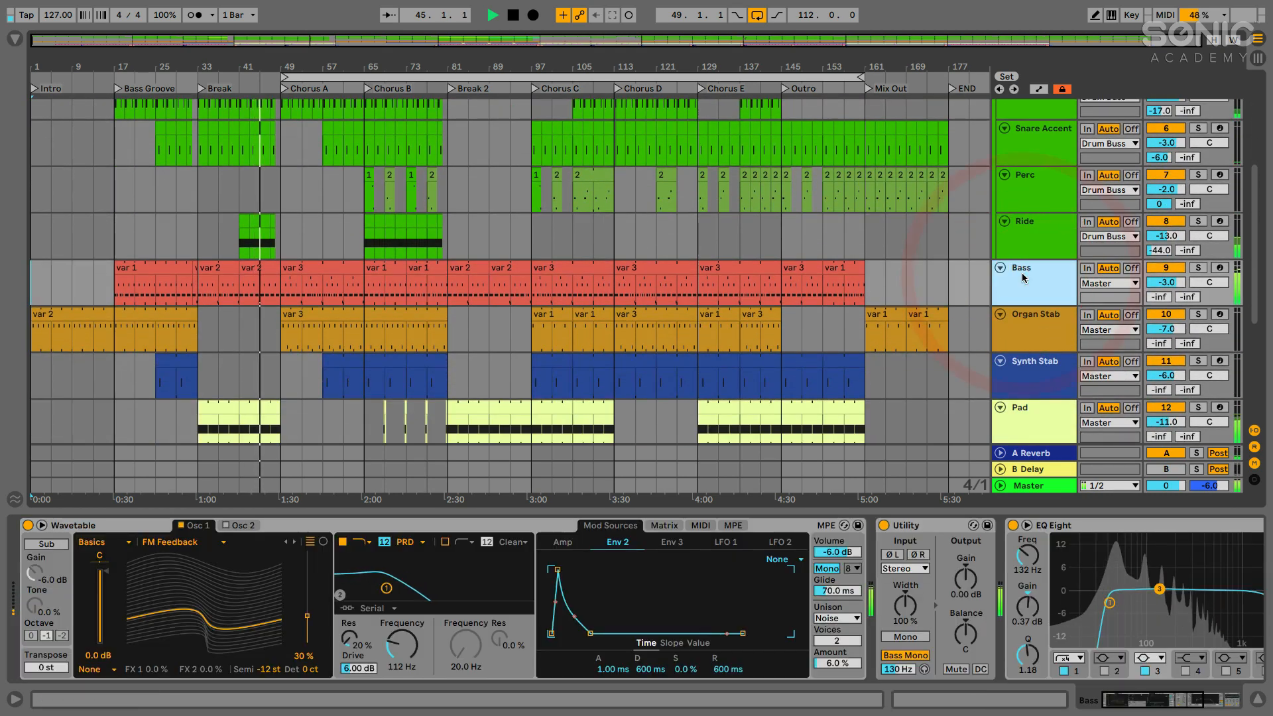
left_click(114, 528)
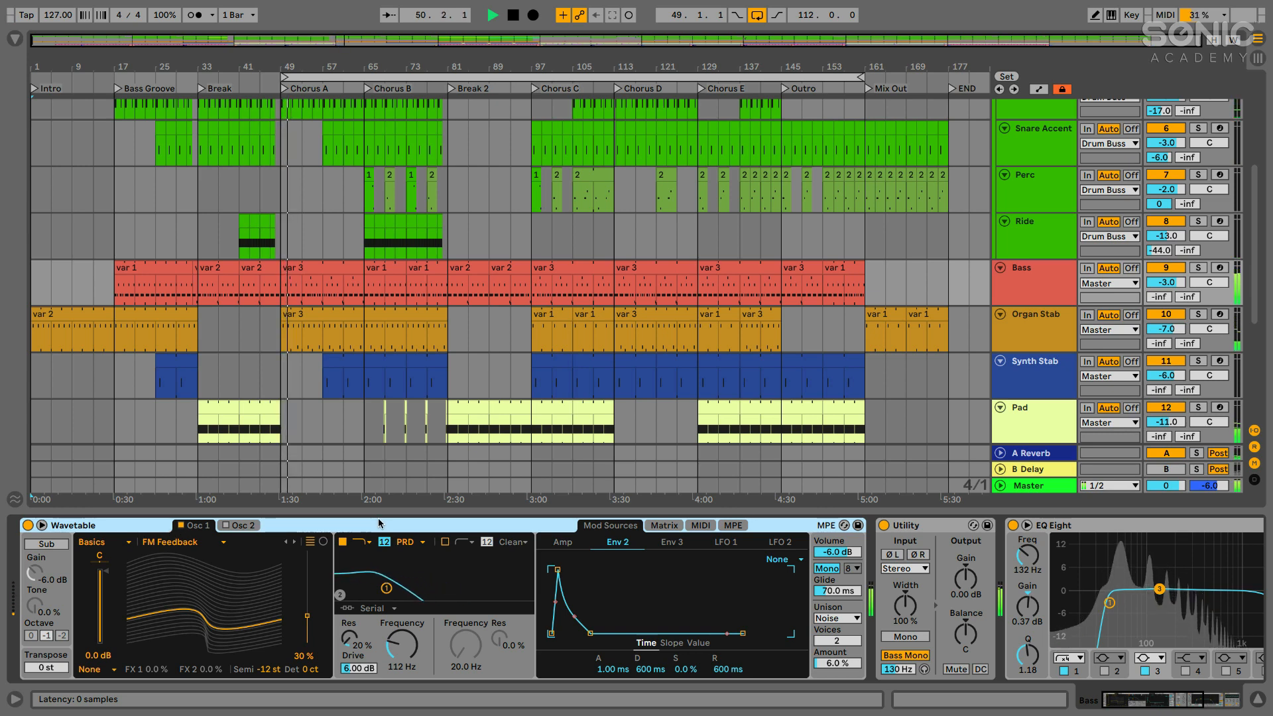
scroll(379, 523, "right", 4)
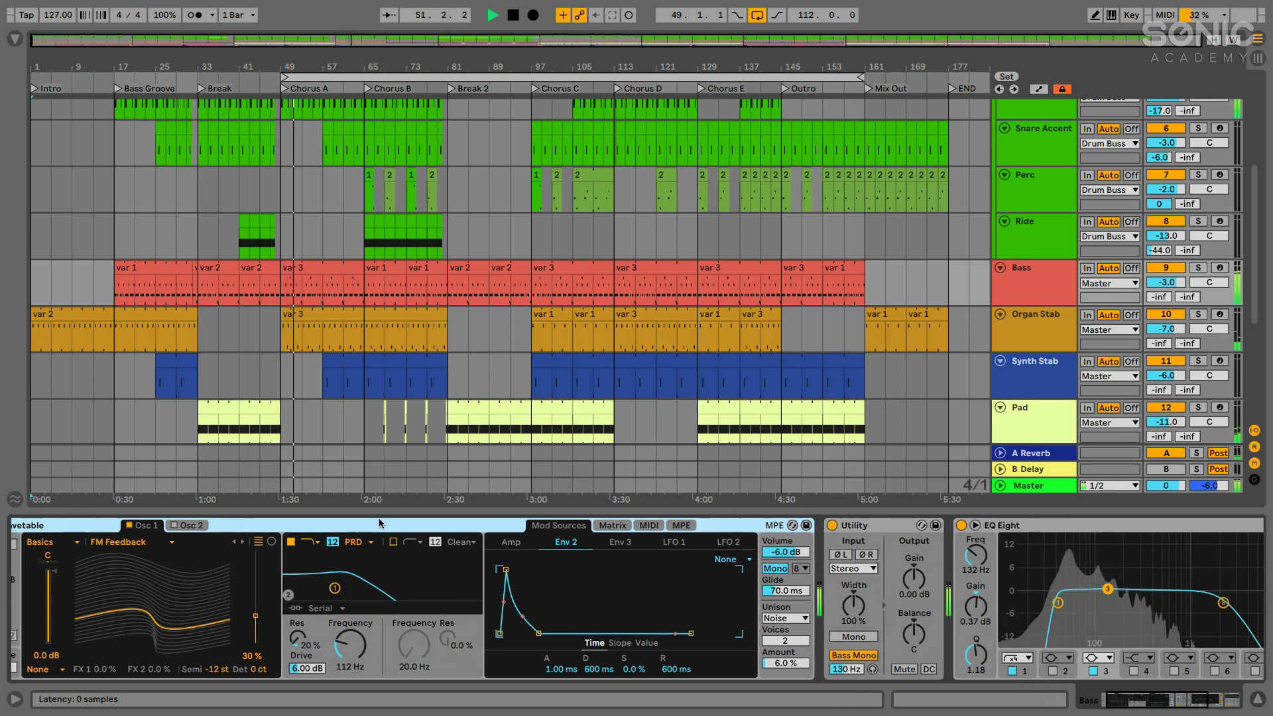
scroll(379, 524, "right", 1)
Examine the Utility, EQ Eight and Auto Pan effects following the Bass track's synth.
left_click(720, 525)
scroll(717, 524, "right", 5)
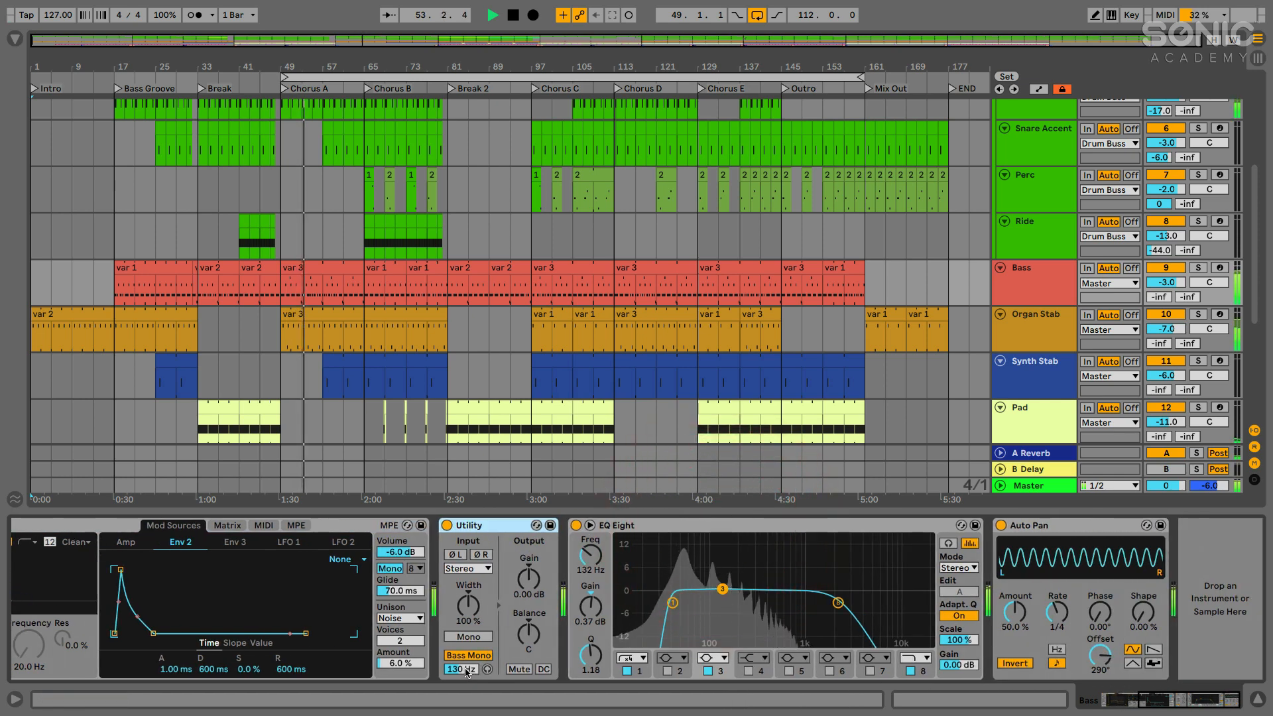
left_click(672, 530)
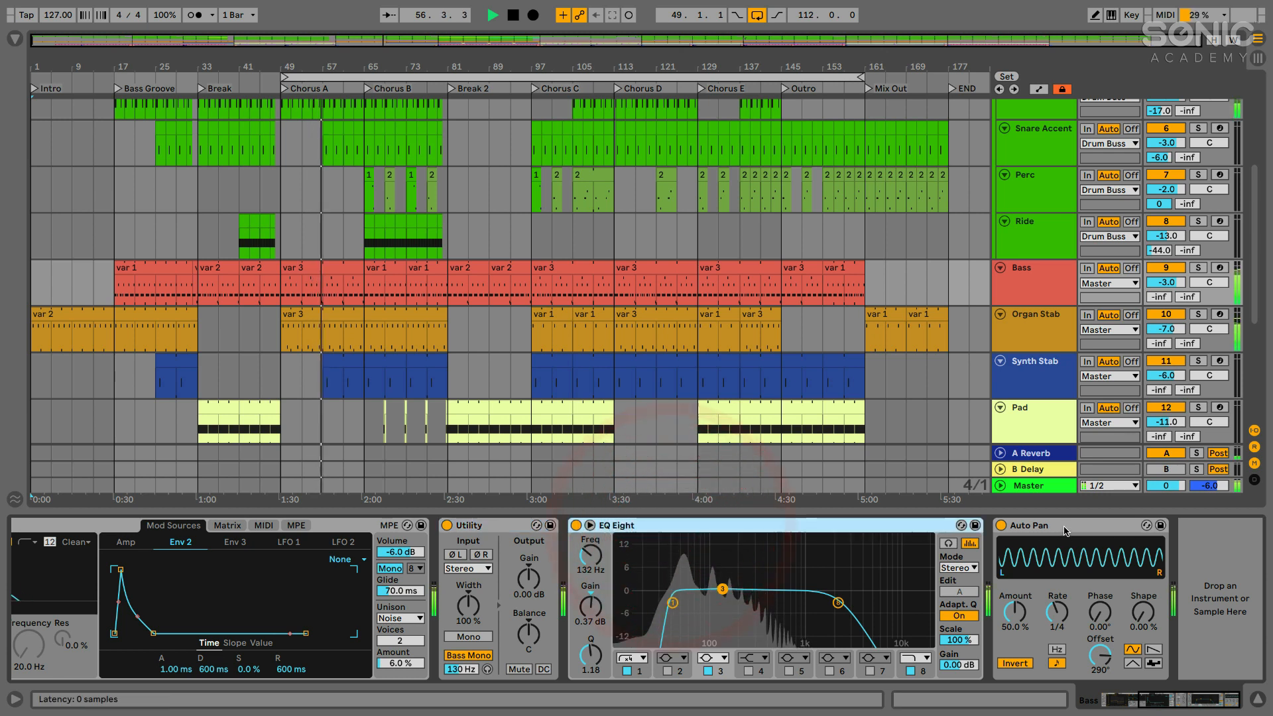
left_click(1065, 530)
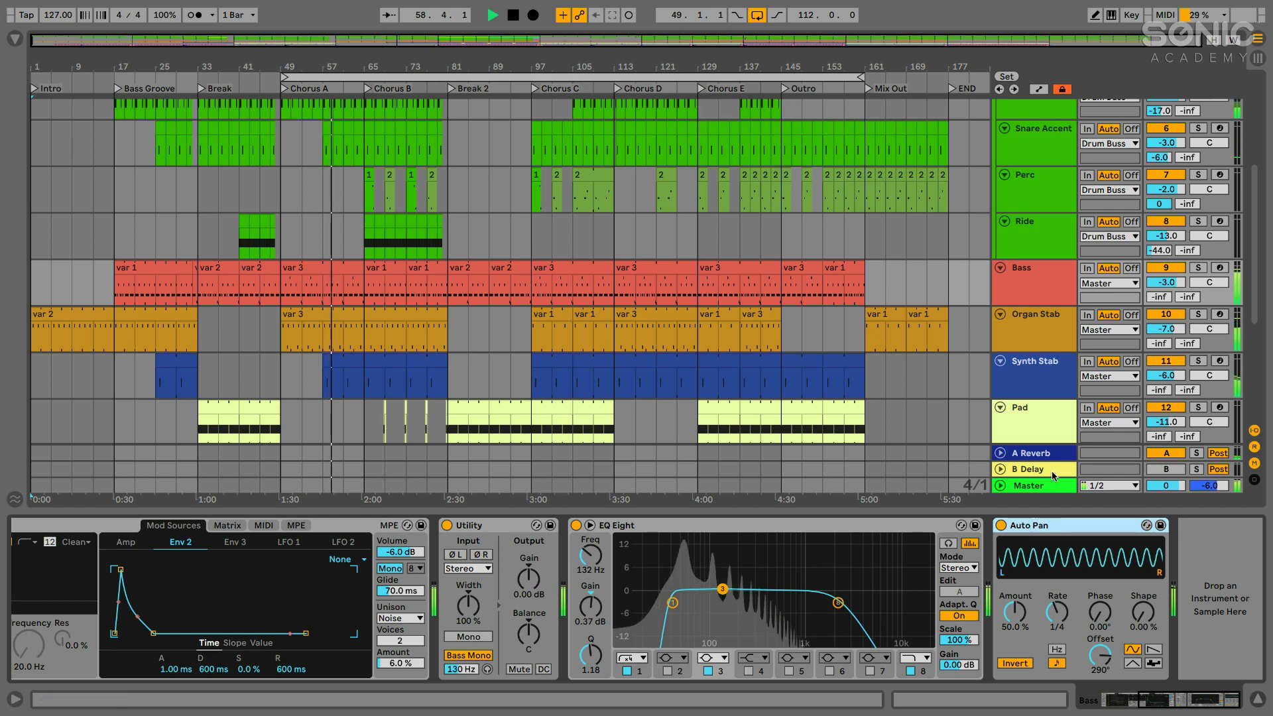
Examine the Organ Stab track's device chain and locate the Synth Stab track beneath it.
left_click(1036, 321)
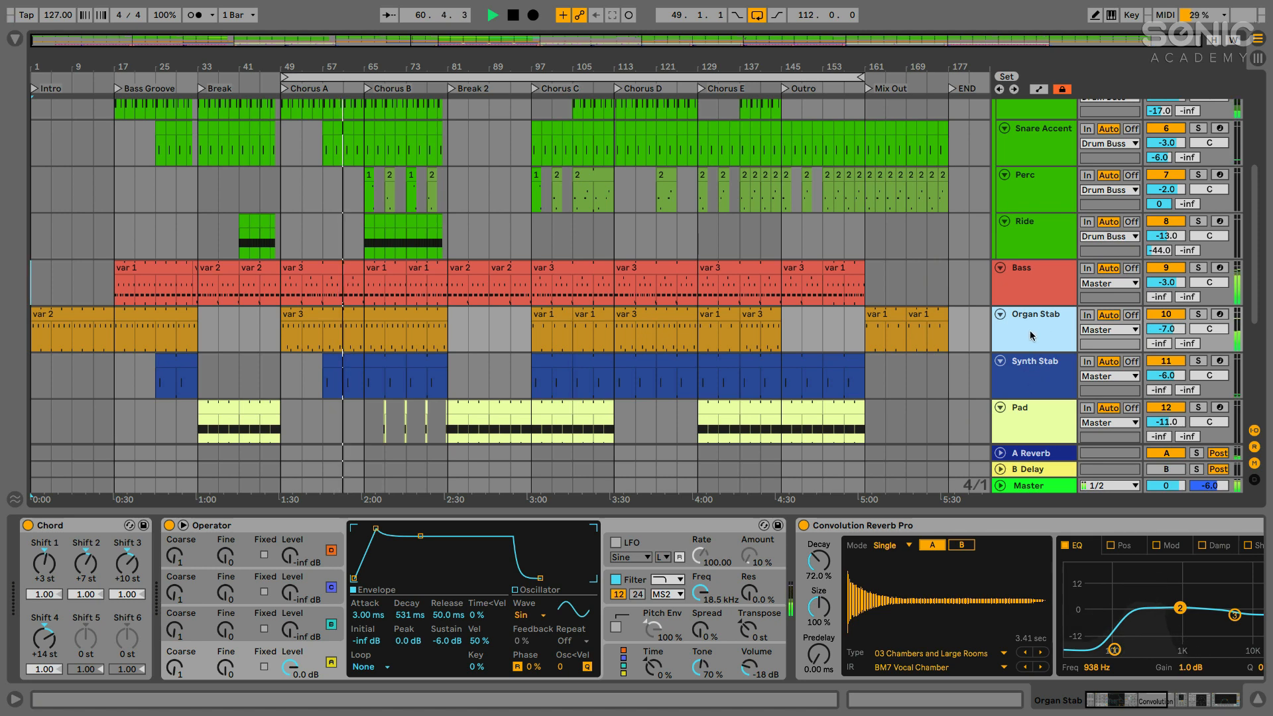
scroll(1037, 279, "down", 3)
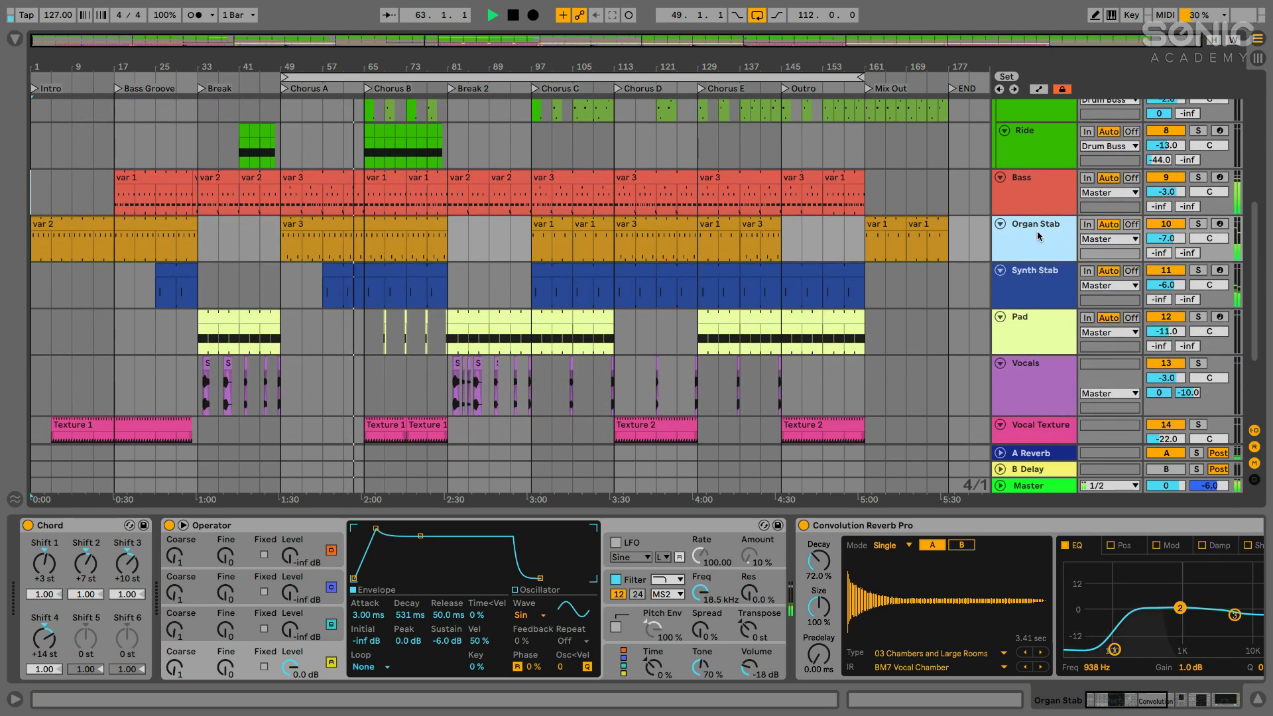
left_click(1033, 278)
left_click(1033, 235)
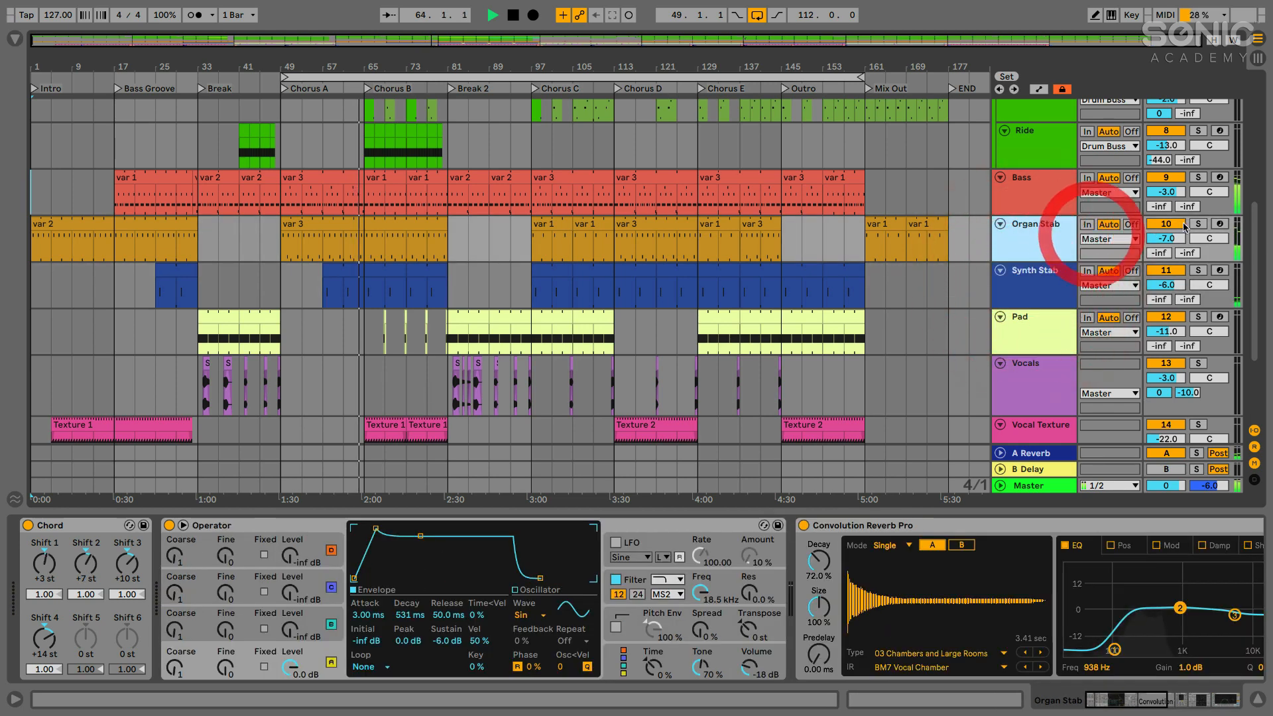
Solo the Organ Stab and Synth Stab tracks to hear them together, and clear the solos.
left_click(1198, 223)
left_click(1198, 270)
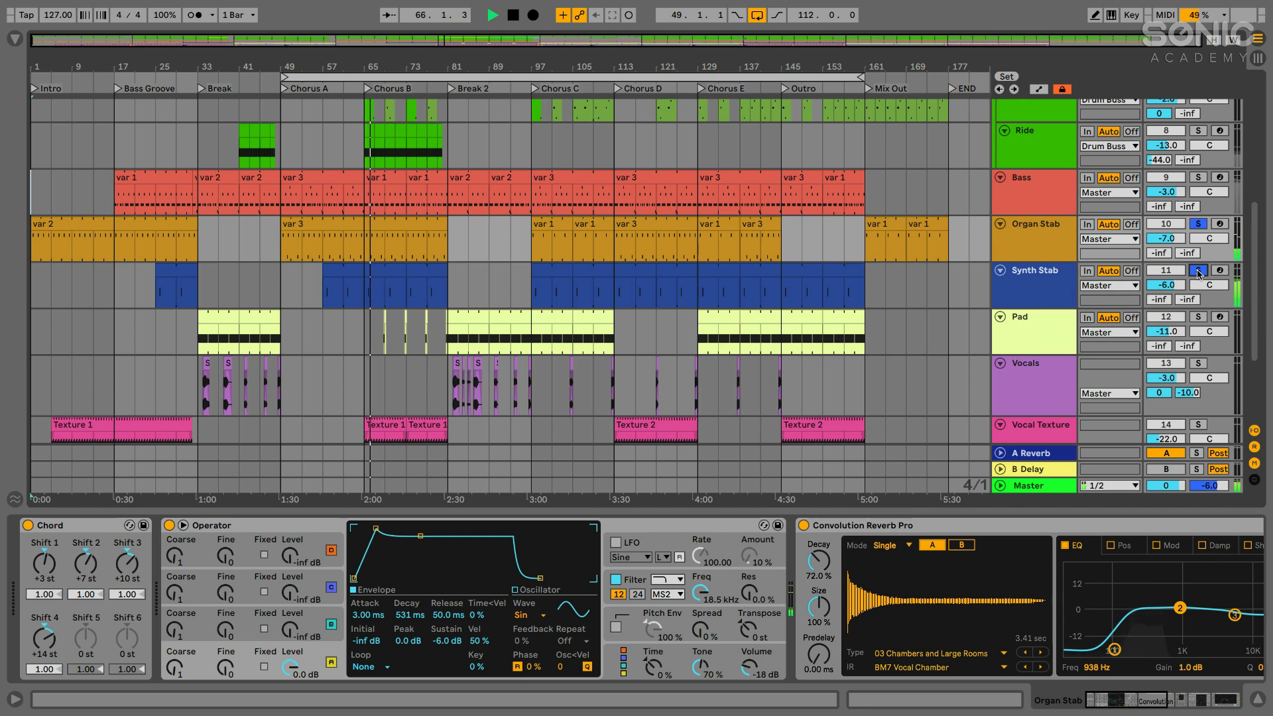
left_click(1200, 224)
left_click(1059, 224)
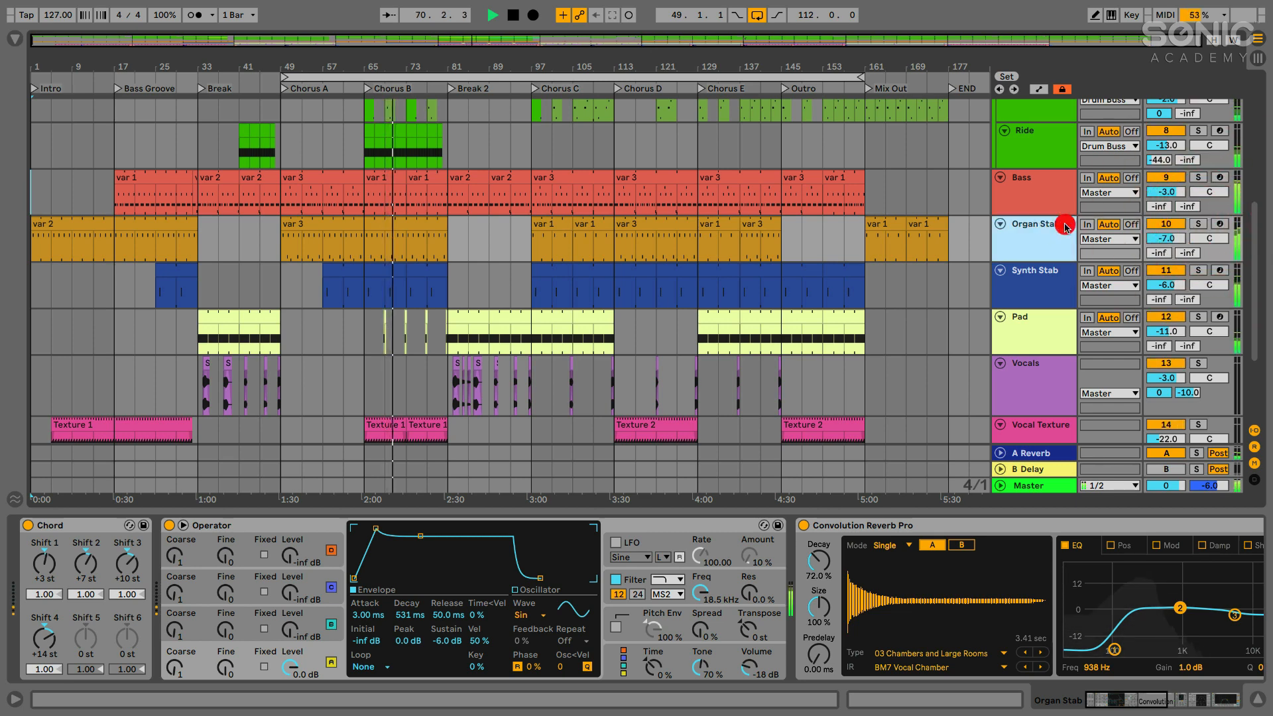
Solo the Organ Stab track and examine its Operator synth.
left_click(1198, 224)
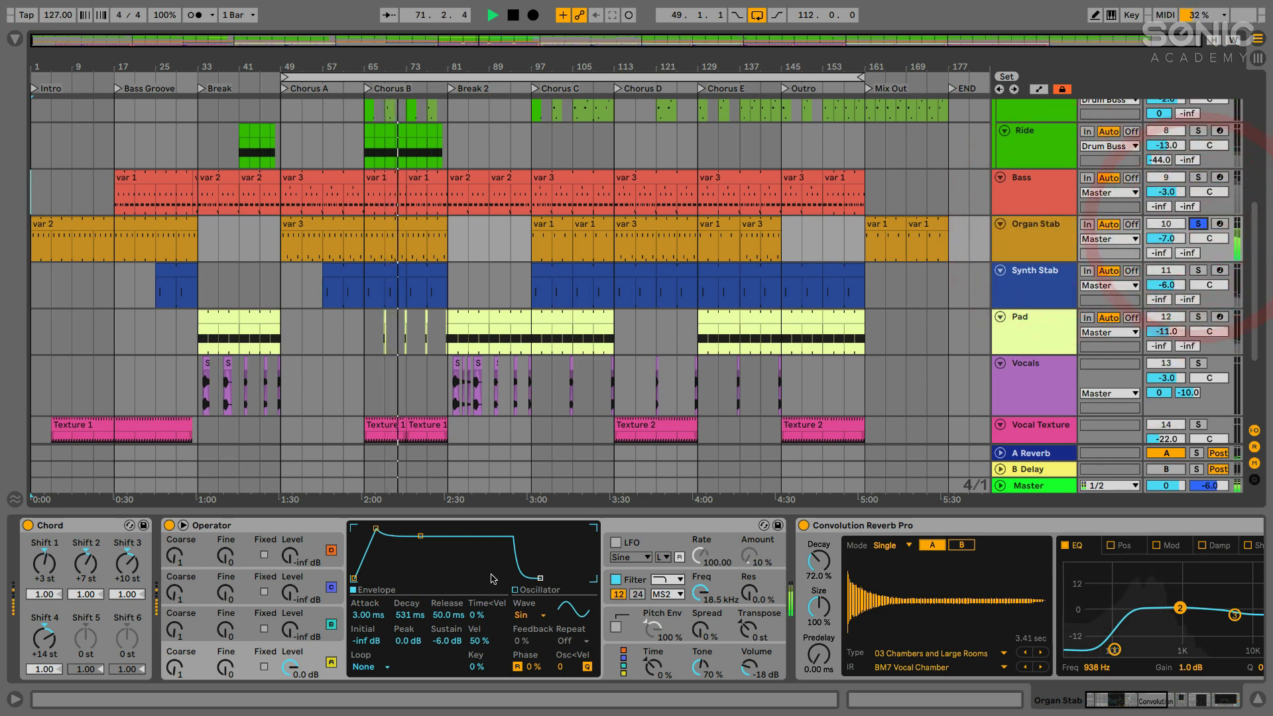
left_click(291, 529)
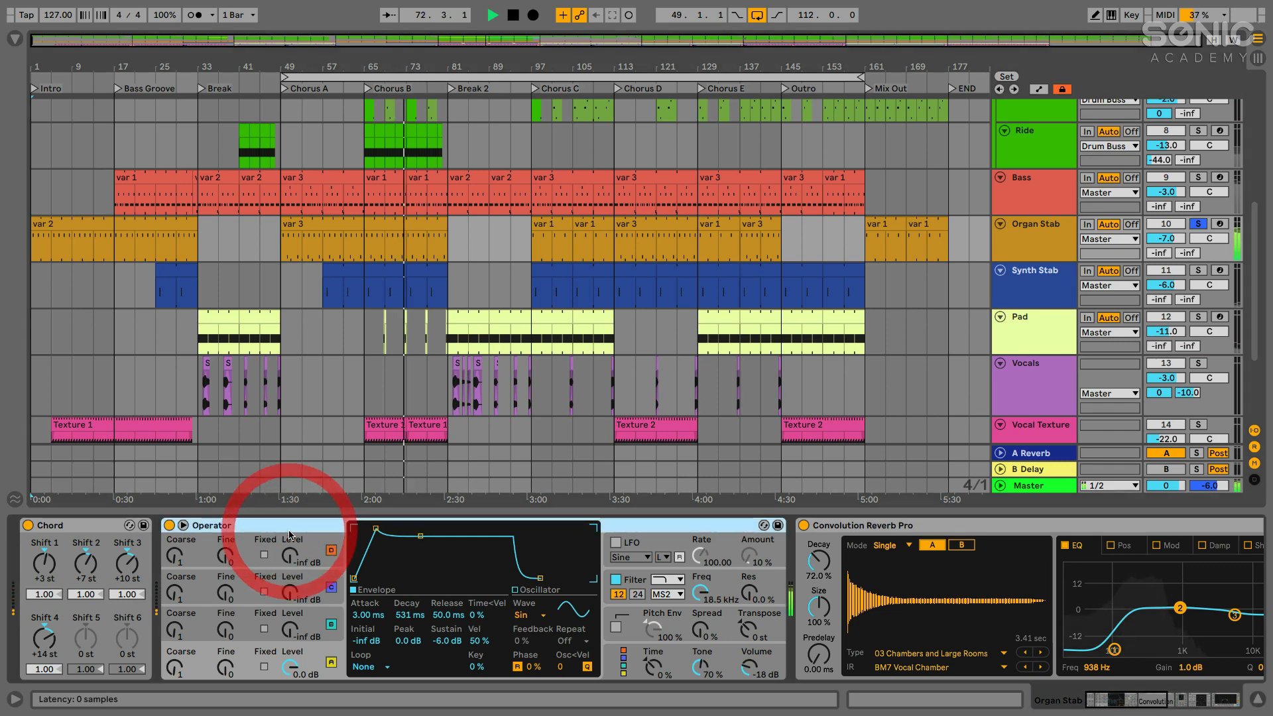
scroll(287, 540, "right", 1)
scroll(286, 544, "left", 1)
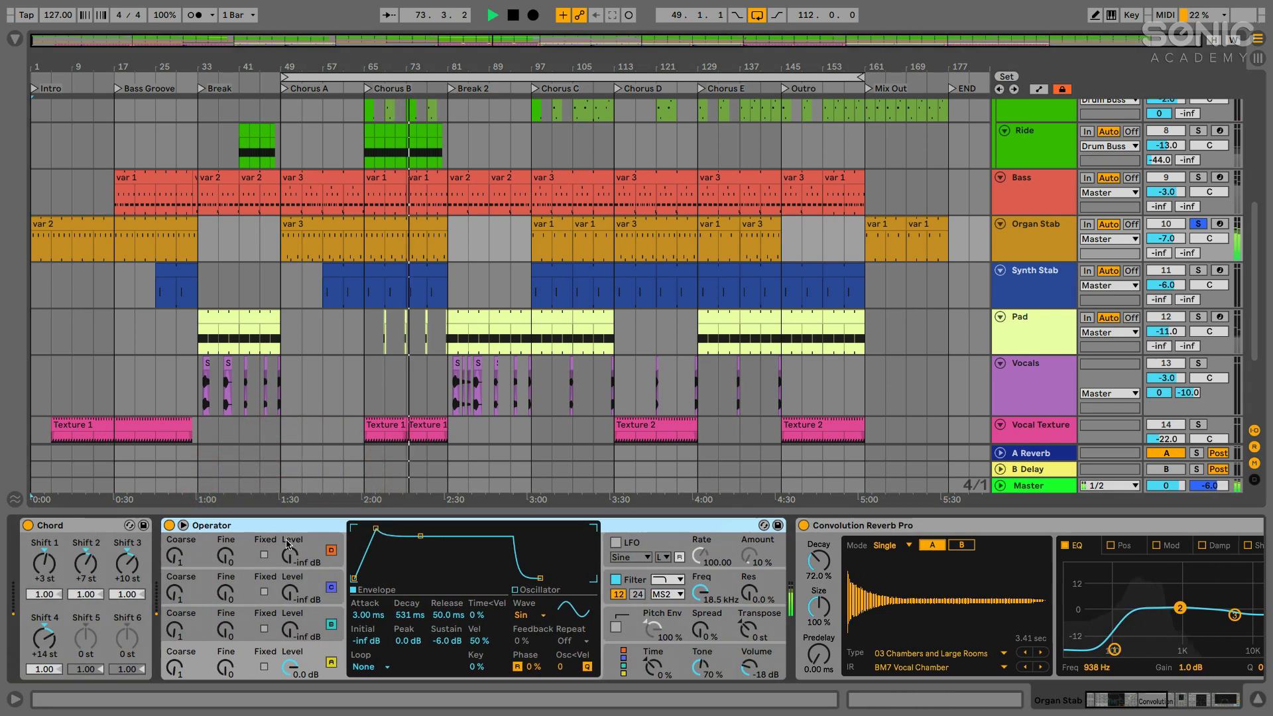
Examine the shift settings of the Chord device that precedes Operator on the Organ Stab track.
left_click(89, 525)
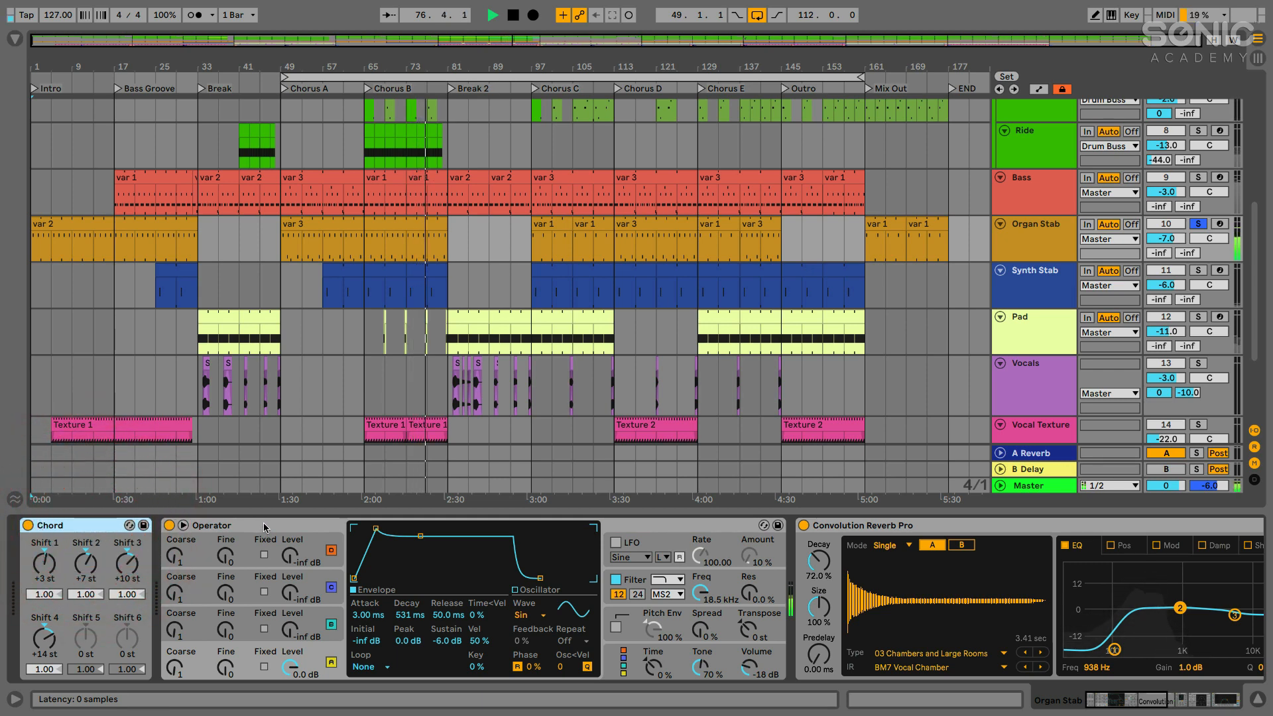
scroll(264, 523, "right", 1)
scroll(156, 530, "left", 1)
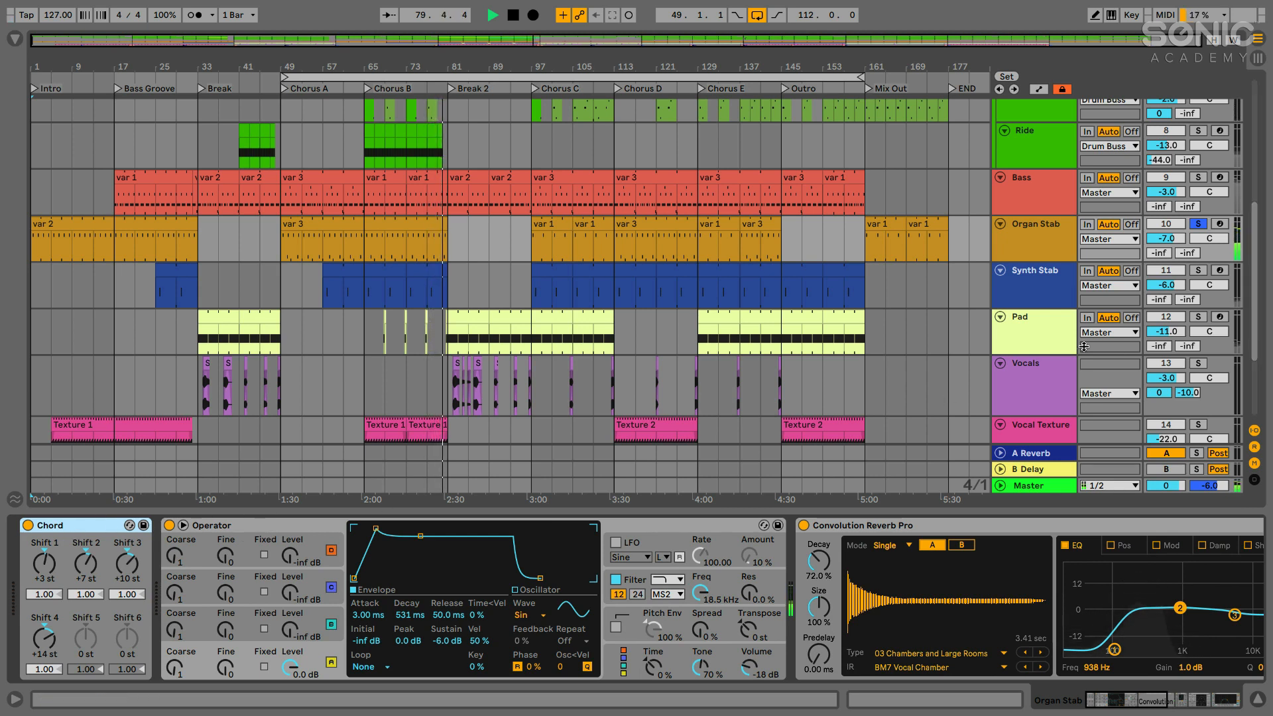
Examine the Convolution Reverb Pro and Dynamic Tube settings in the Organ Stab track's device chain.
scroll(692, 547, "right", 1)
scroll(691, 547, "right", 1)
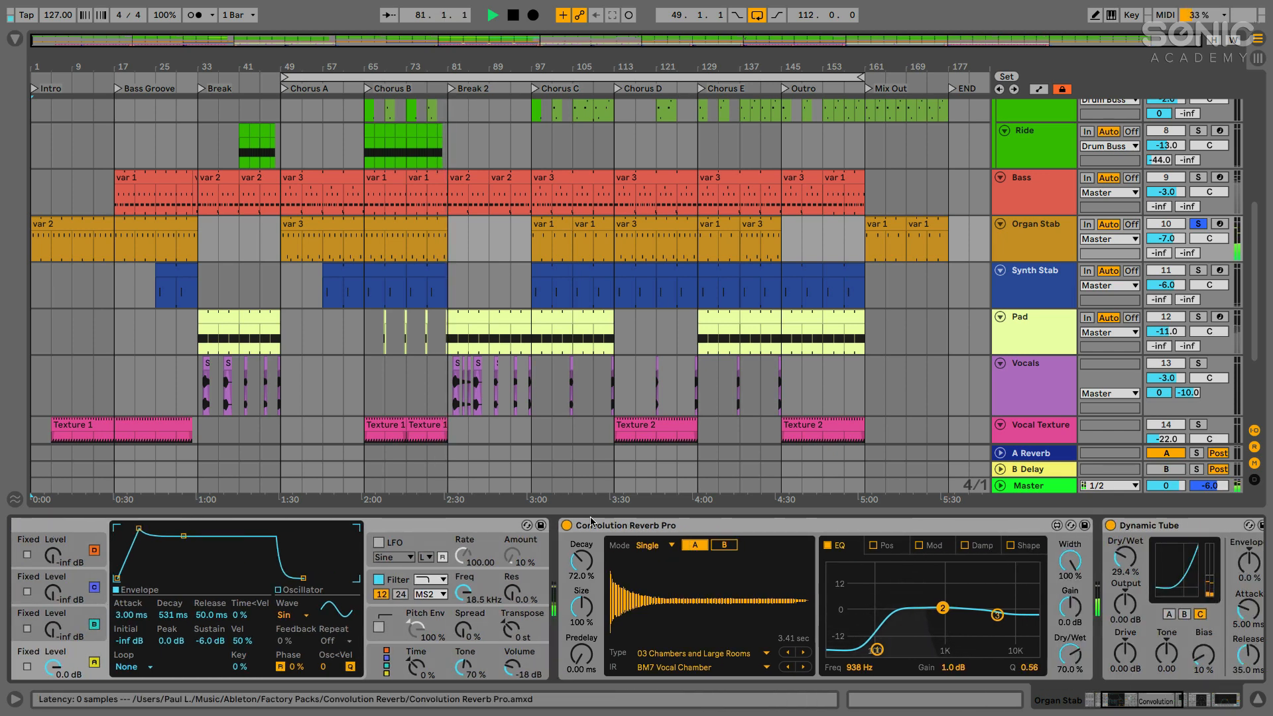
left_click(597, 525)
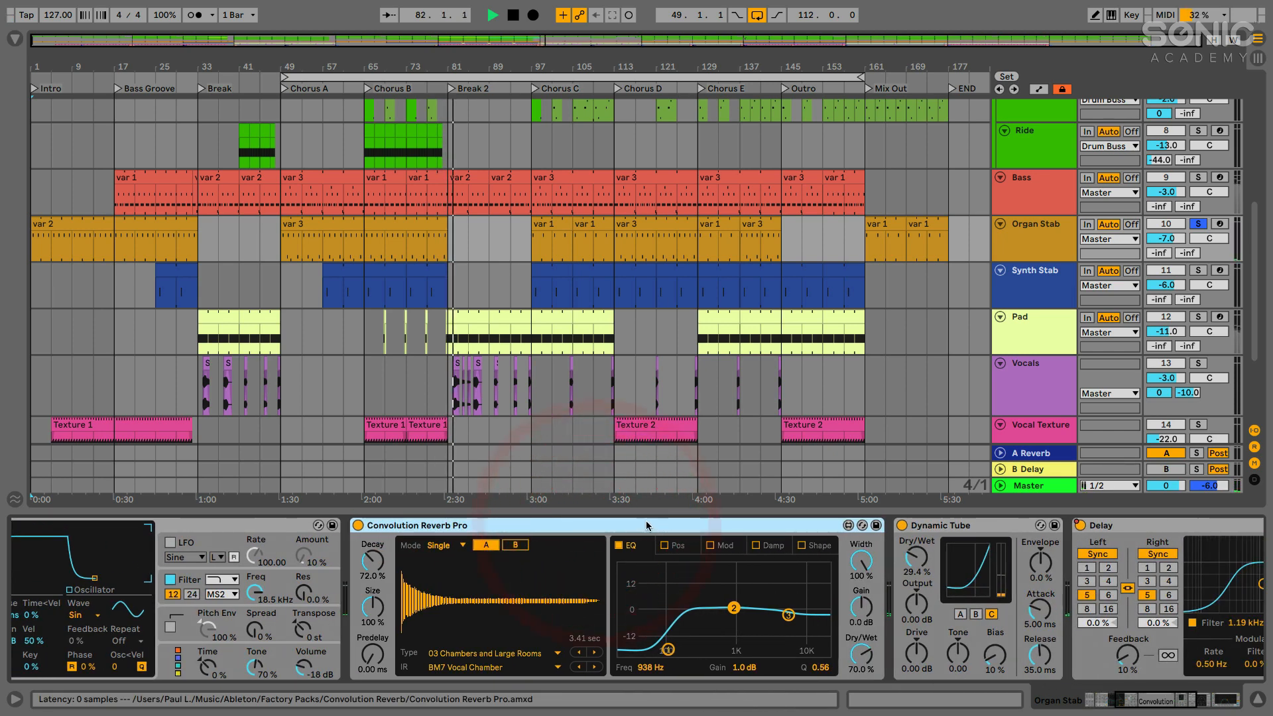
scroll(594, 536, "right", 3)
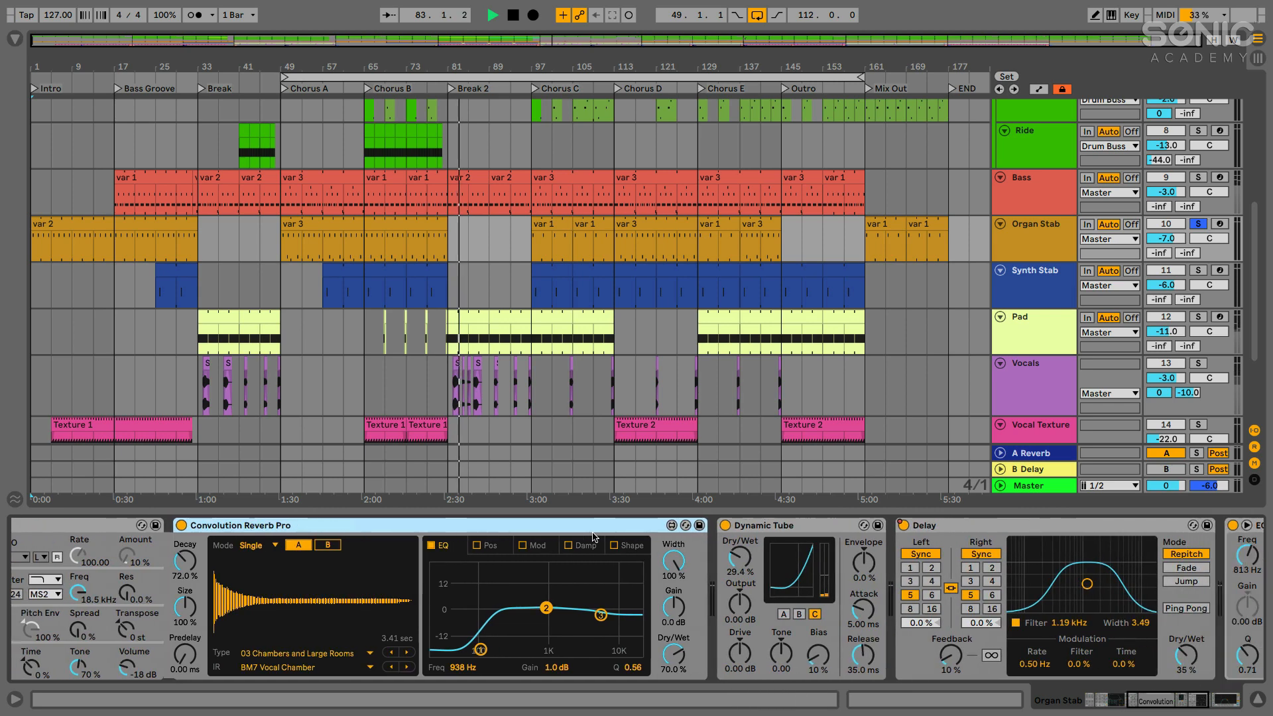
left_click(730, 528)
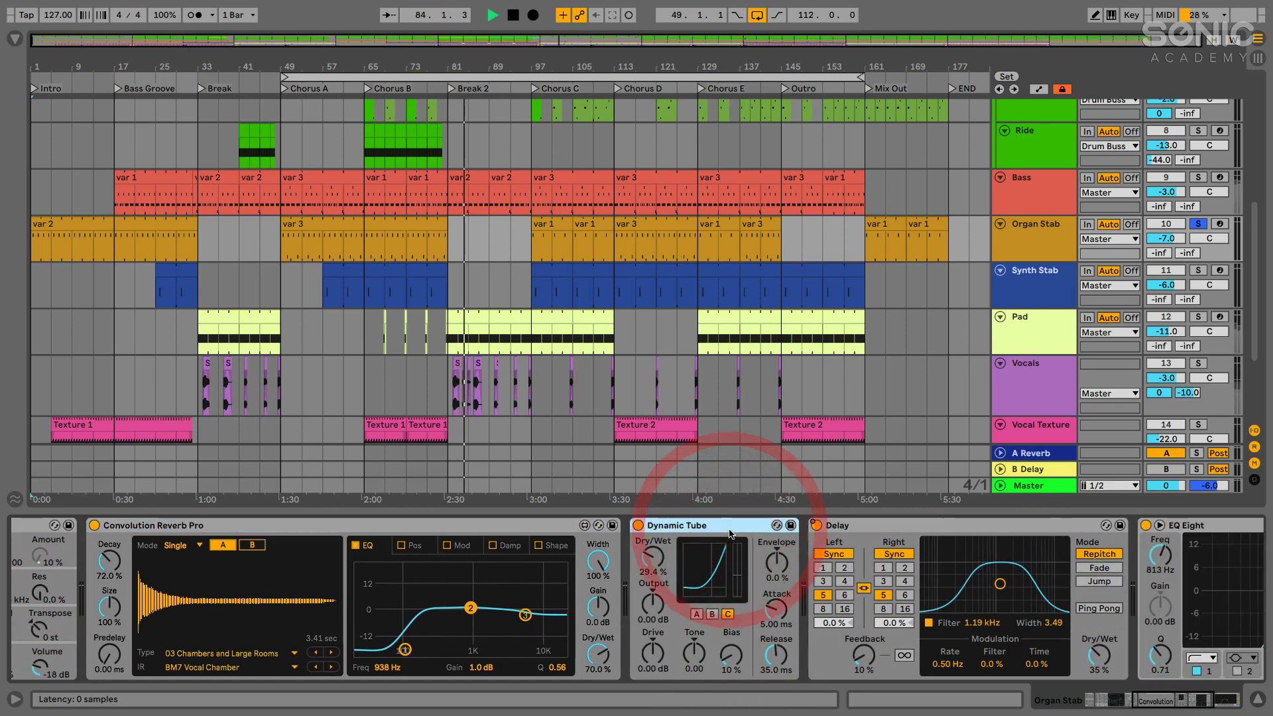
scroll(726, 544, "right", 1)
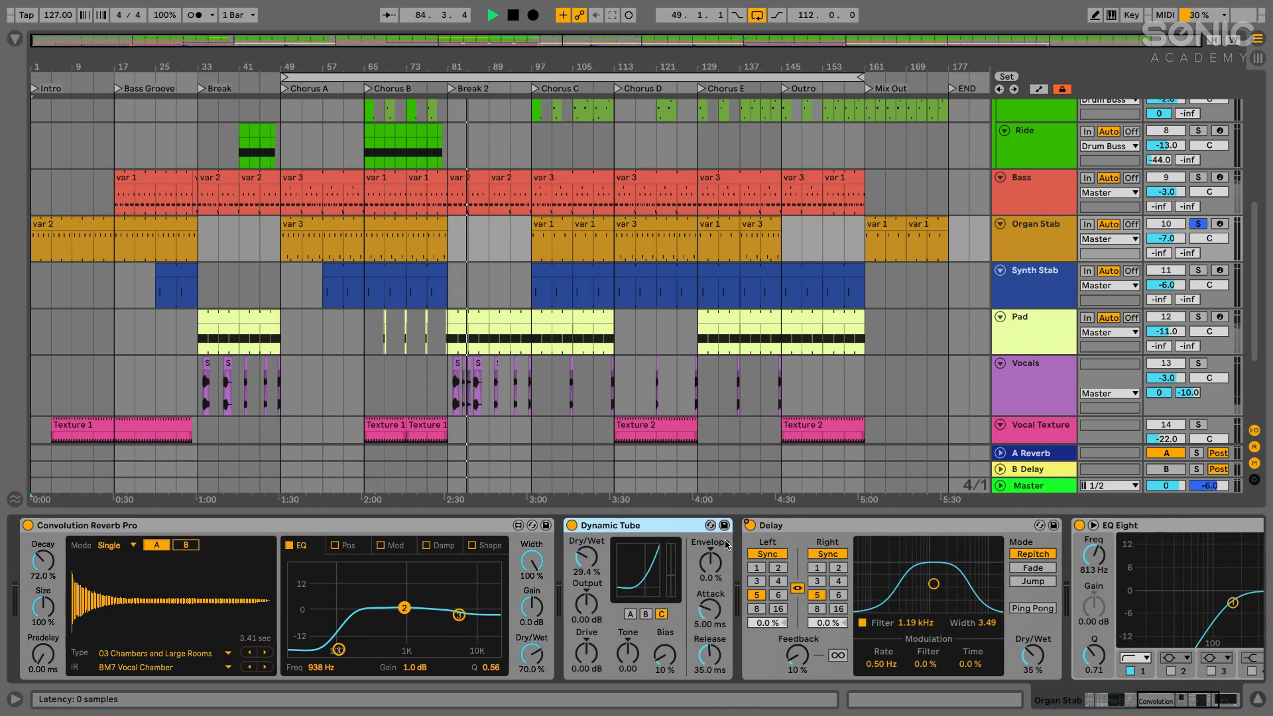
Play the soloed Organ Stab from the start of Chorus C and examine its Delay and EQ Eight.
left_click(546, 224)
key("space")
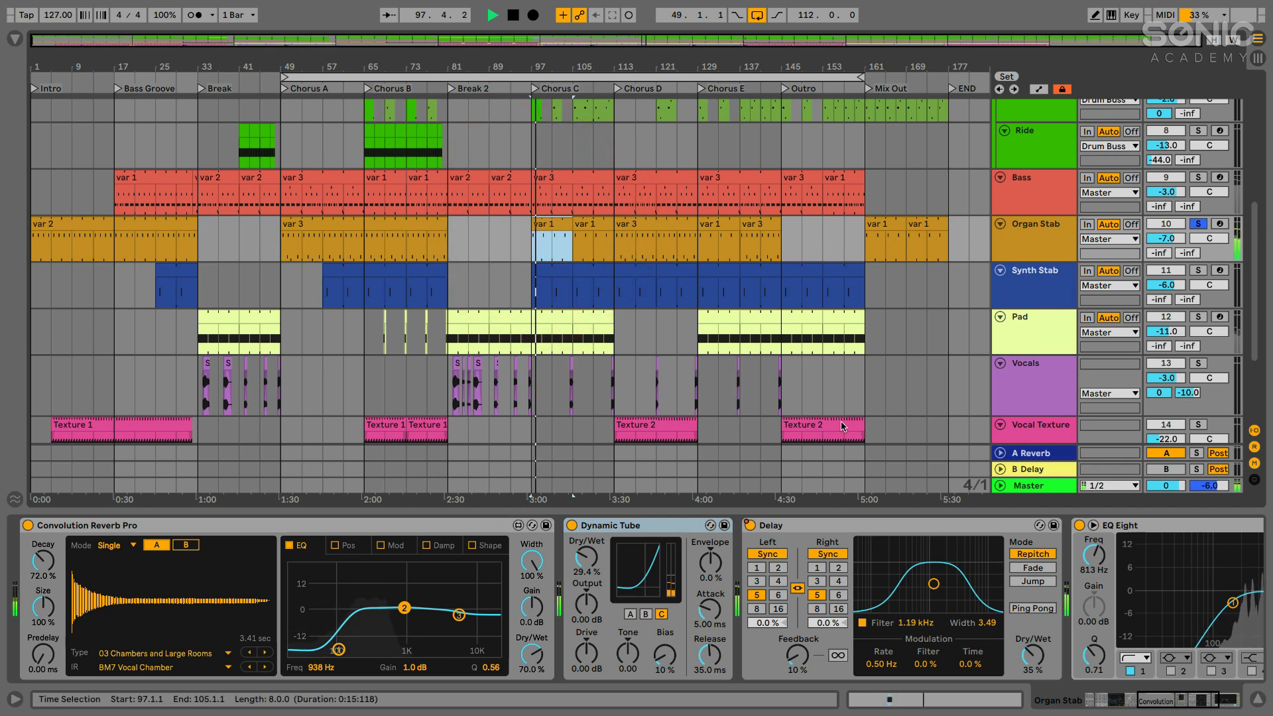
scroll(937, 539, "right", 4)
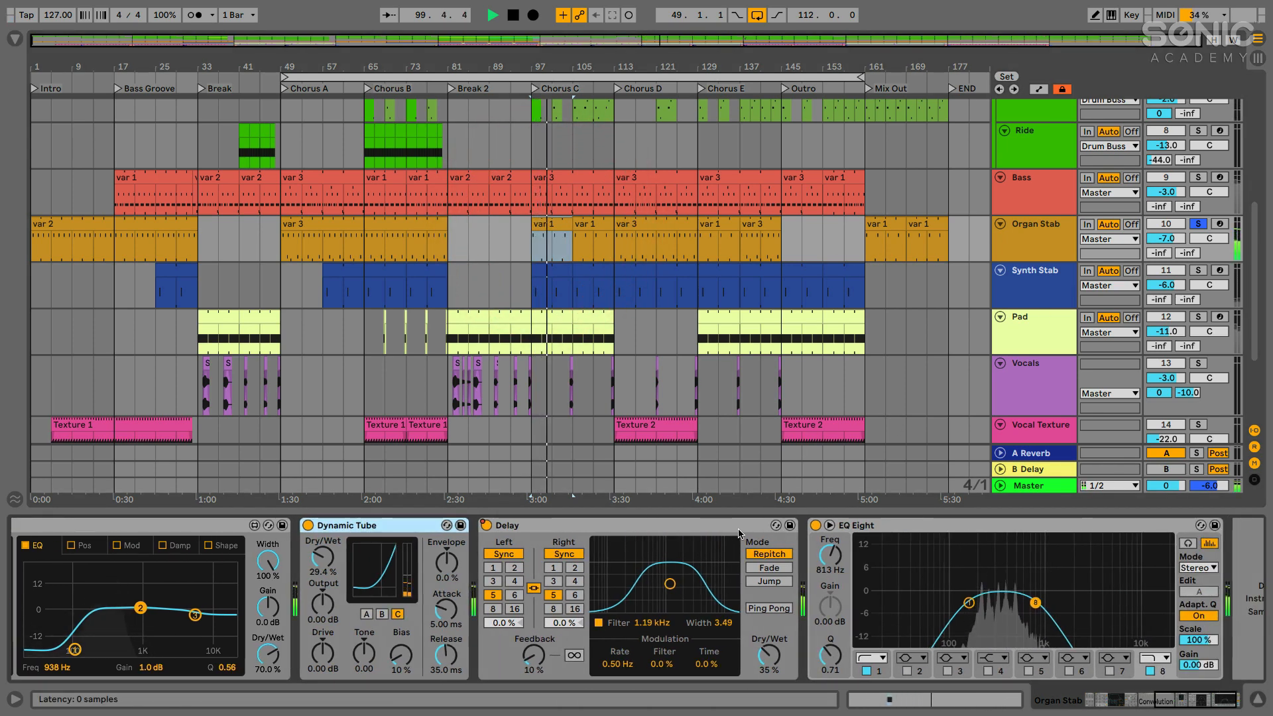
scroll(739, 533, "right", 1)
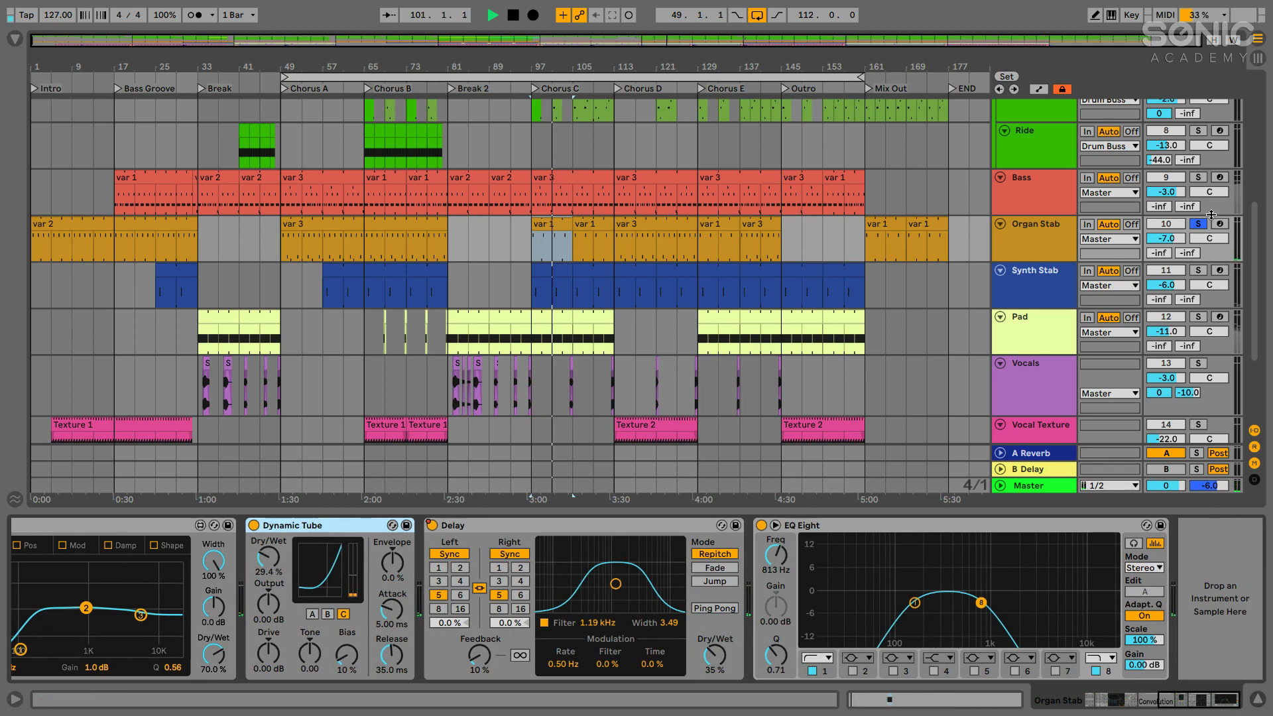
Switch the solo from Organ Stab to Synth Stab and play its clip from the start of Chorus C.
left_click(1196, 271)
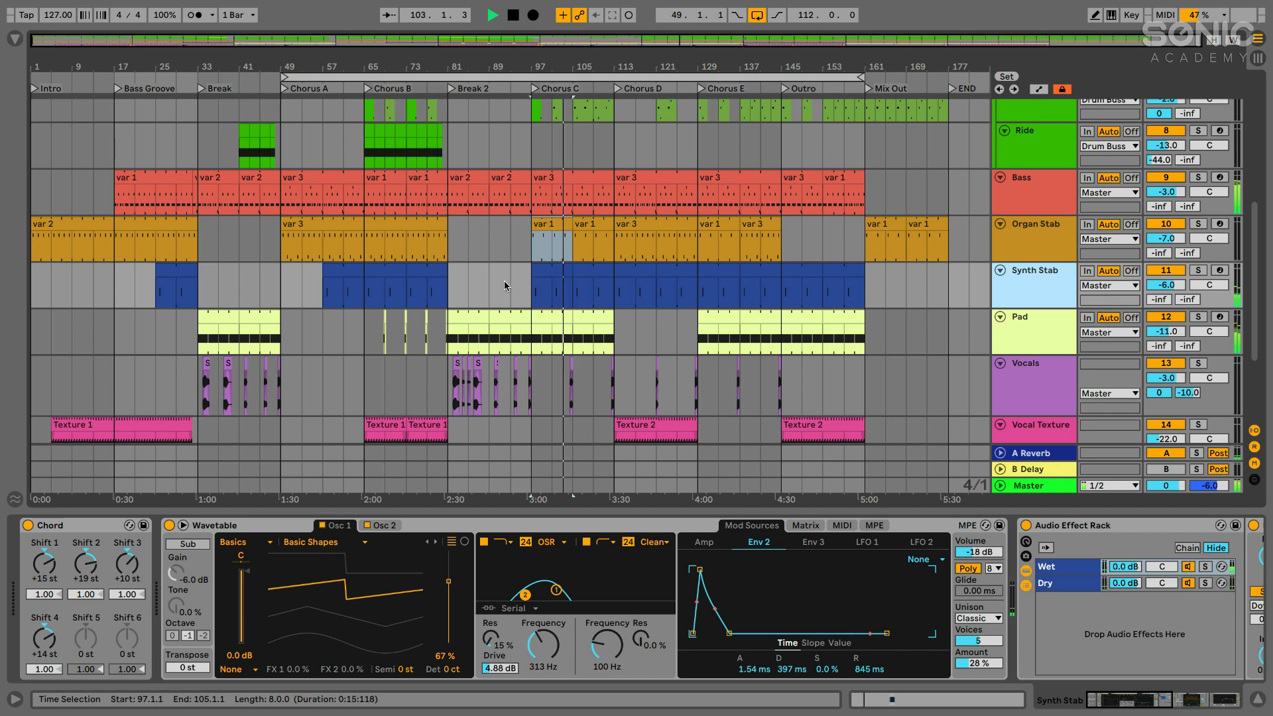
left_click(541, 285)
left_click(1197, 272)
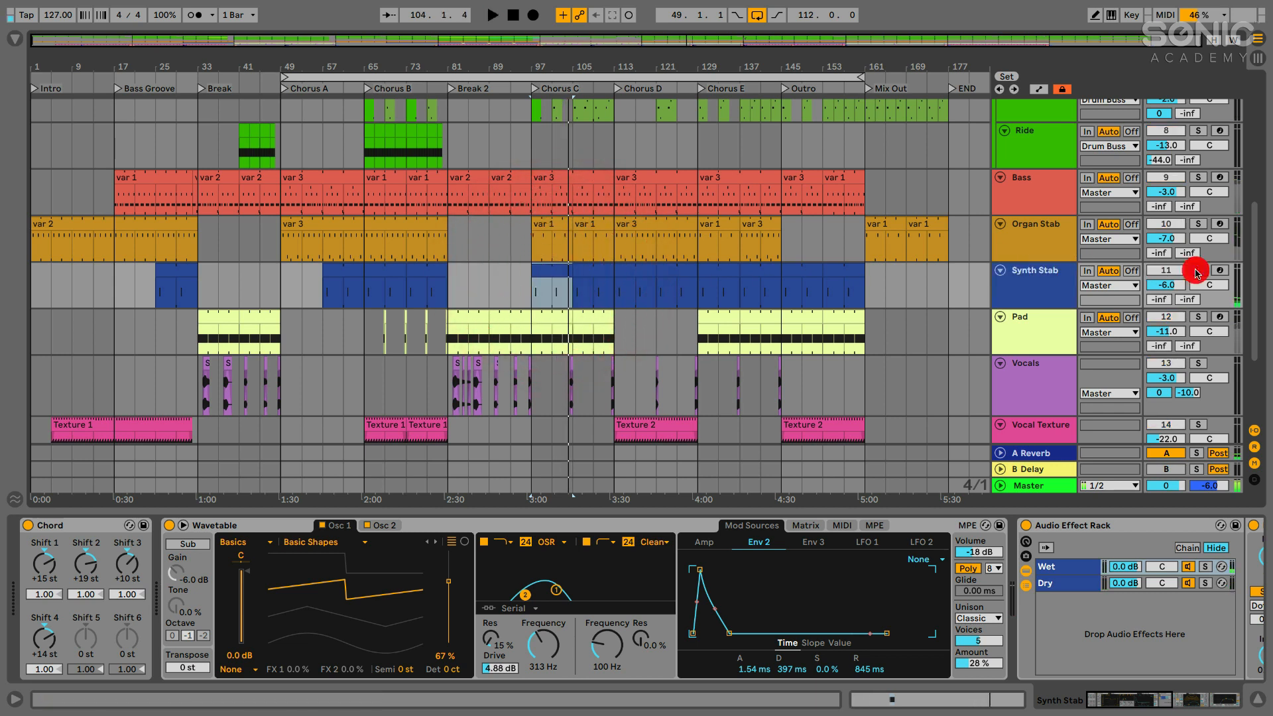
key("space")
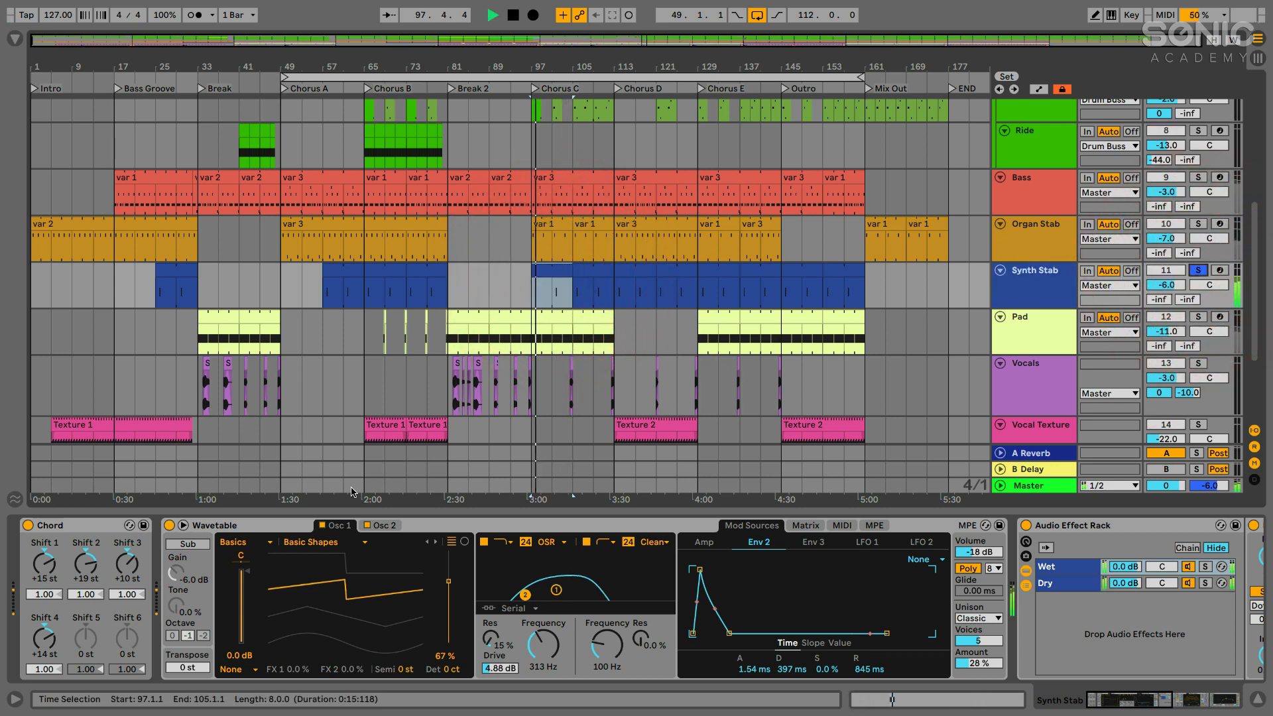
Examine the Chord device and the Wavetable synth's oscillators, filters and envelope on the Synth Stab track.
left_click(60, 529)
scroll(258, 532, "right", 1)
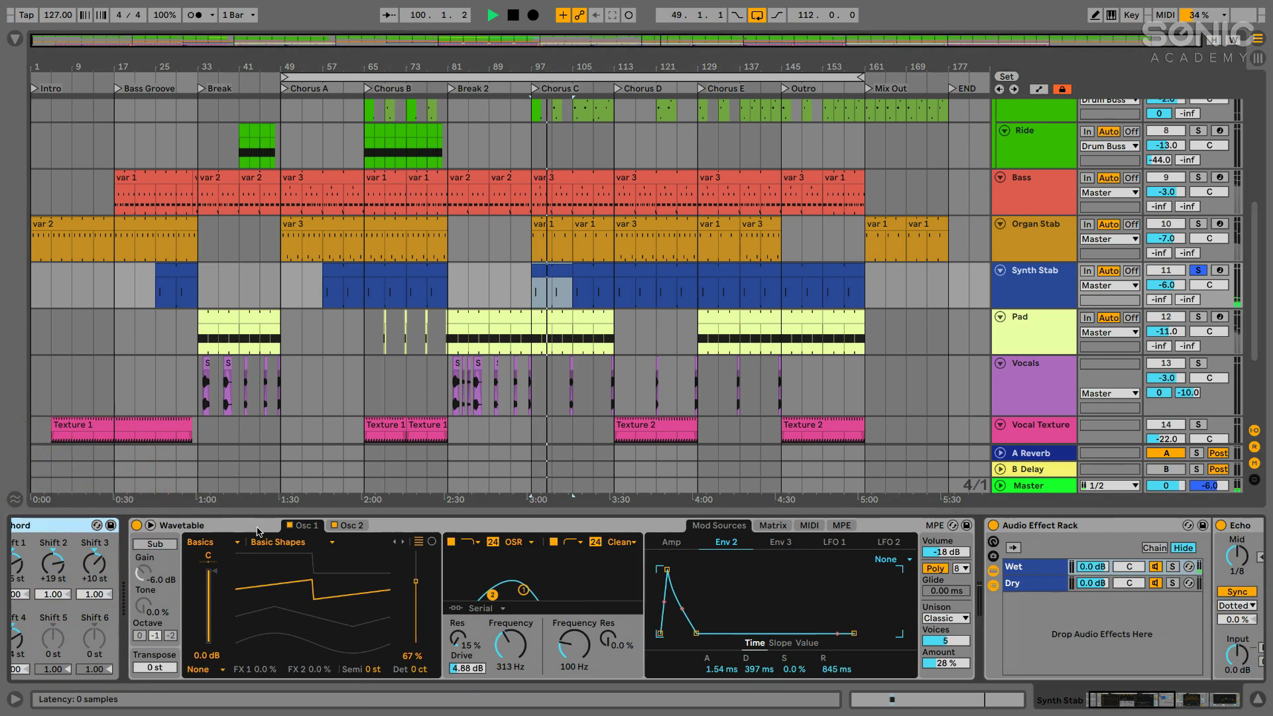
scroll(257, 532, "right", 5)
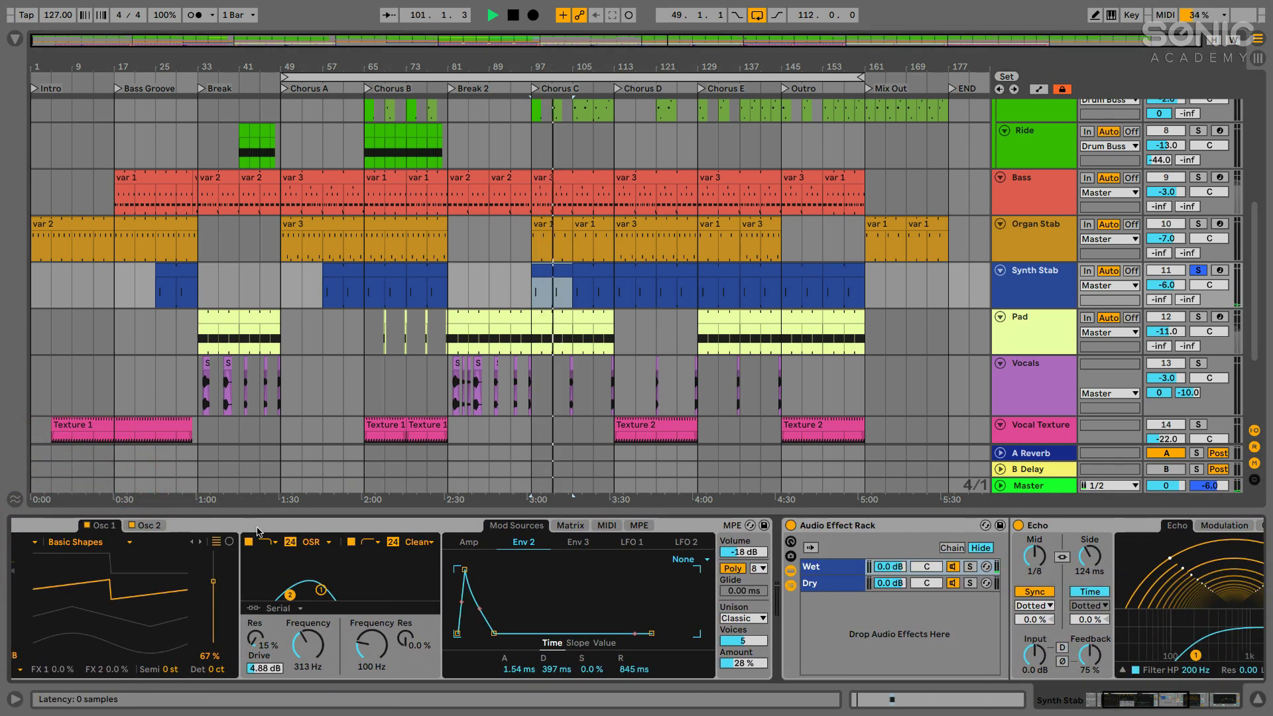
scroll(258, 531, "right", 1)
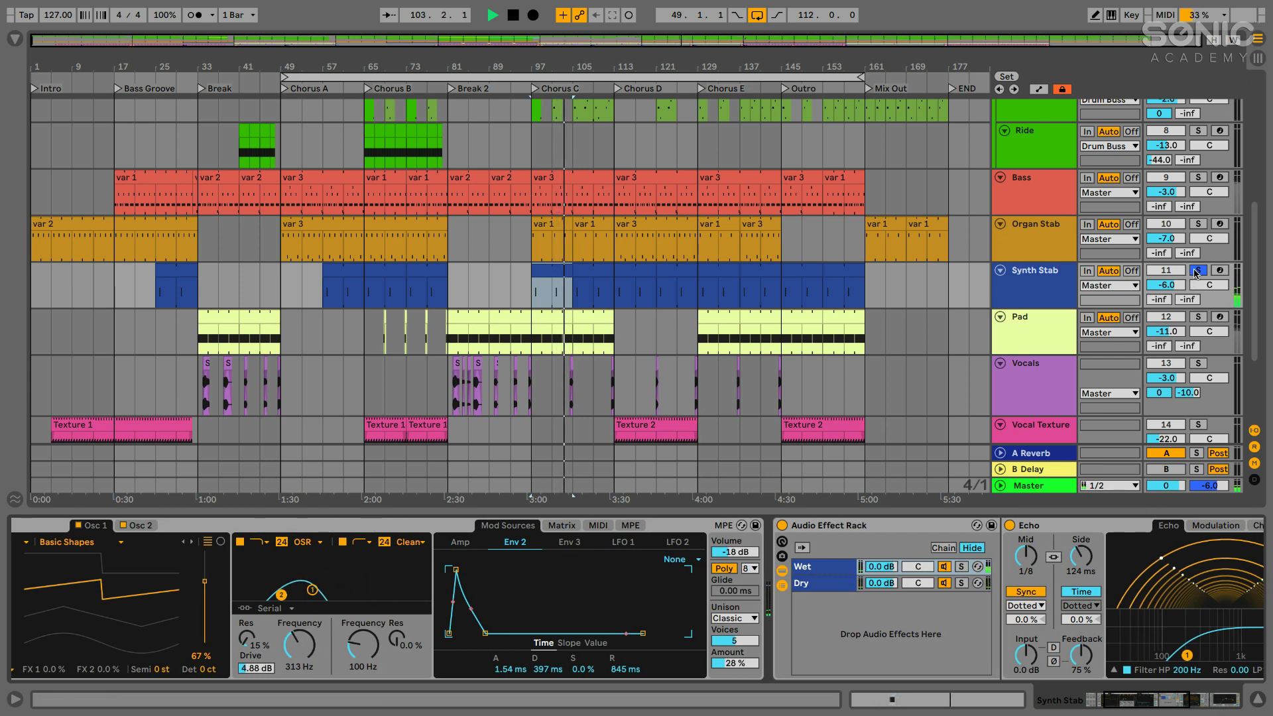
Examine the Wet chain of Synth Stab's Audio Effect Rack, including Echo and EQ Eight, and clear the track's solo.
scroll(578, 536, "right", 7)
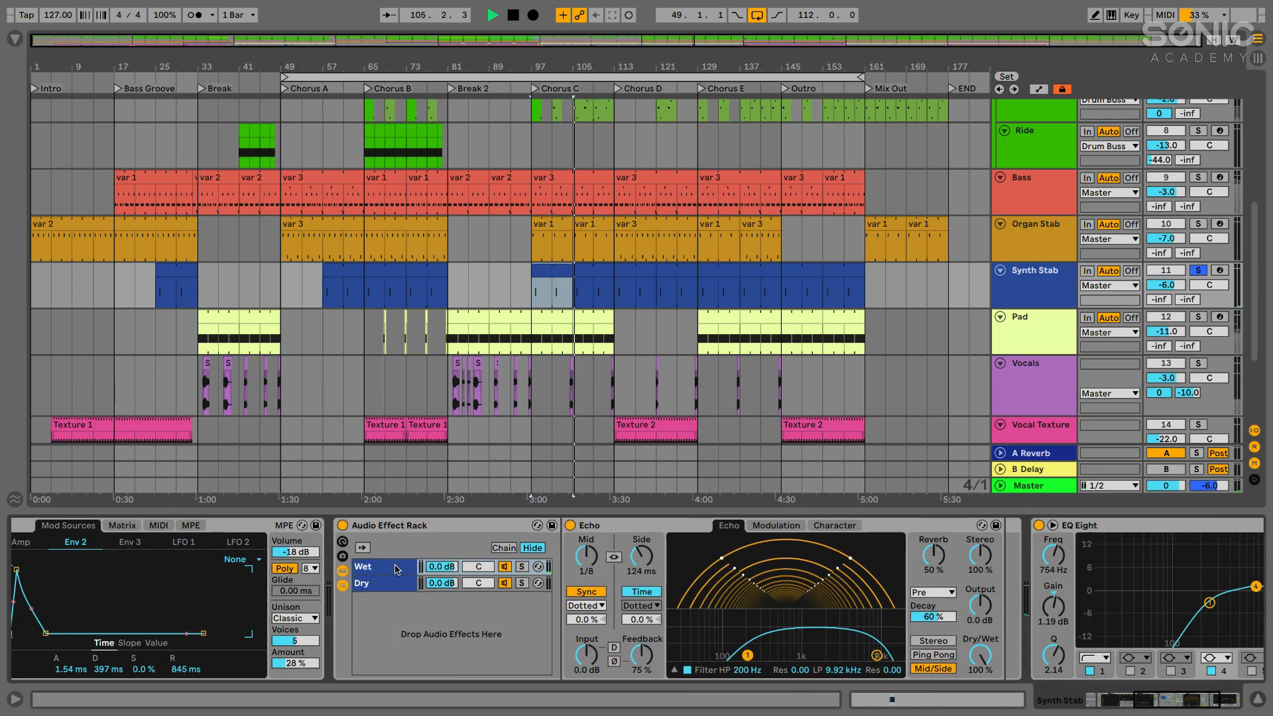
left_click(394, 570)
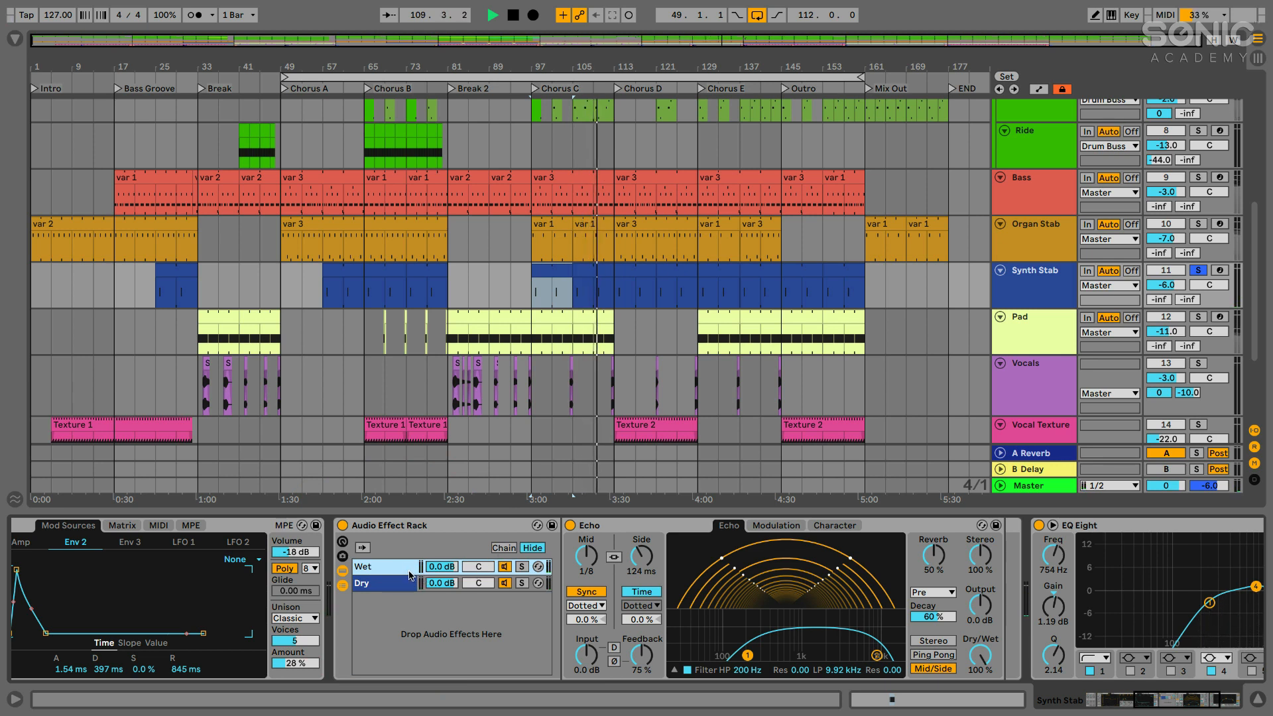
scroll(372, 584, "right", 5)
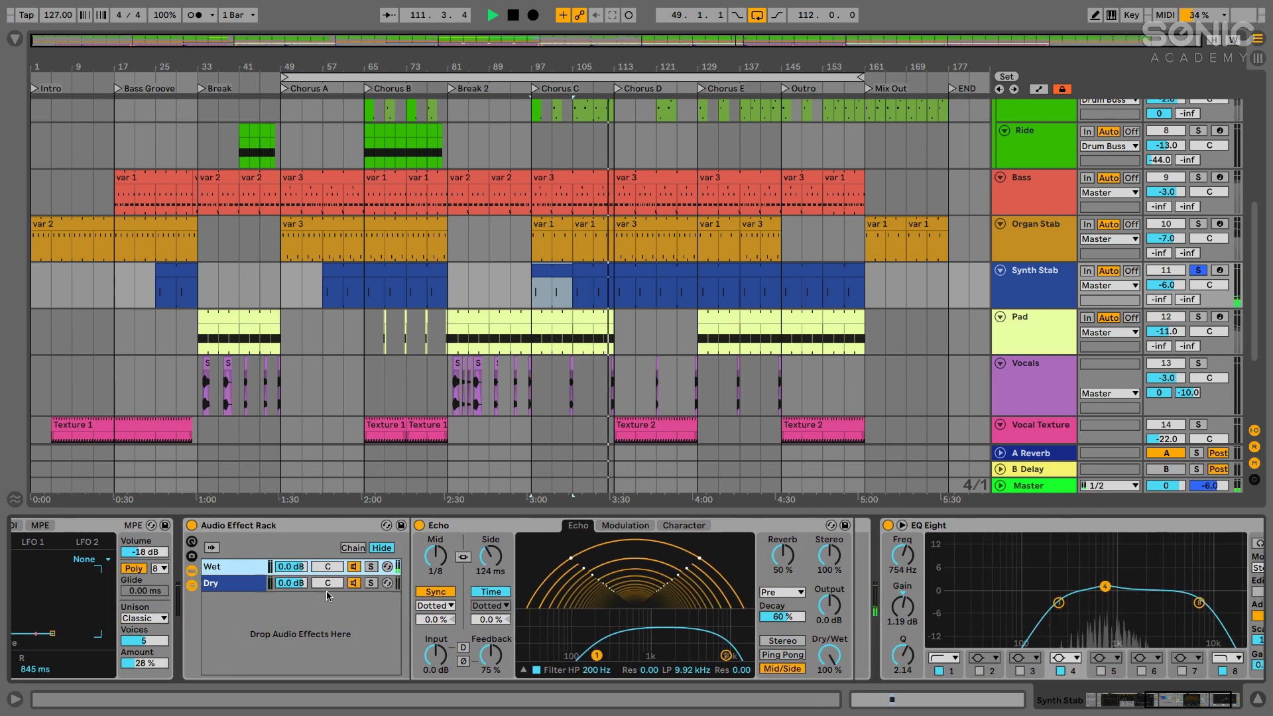
scroll(519, 563, "right", 4)
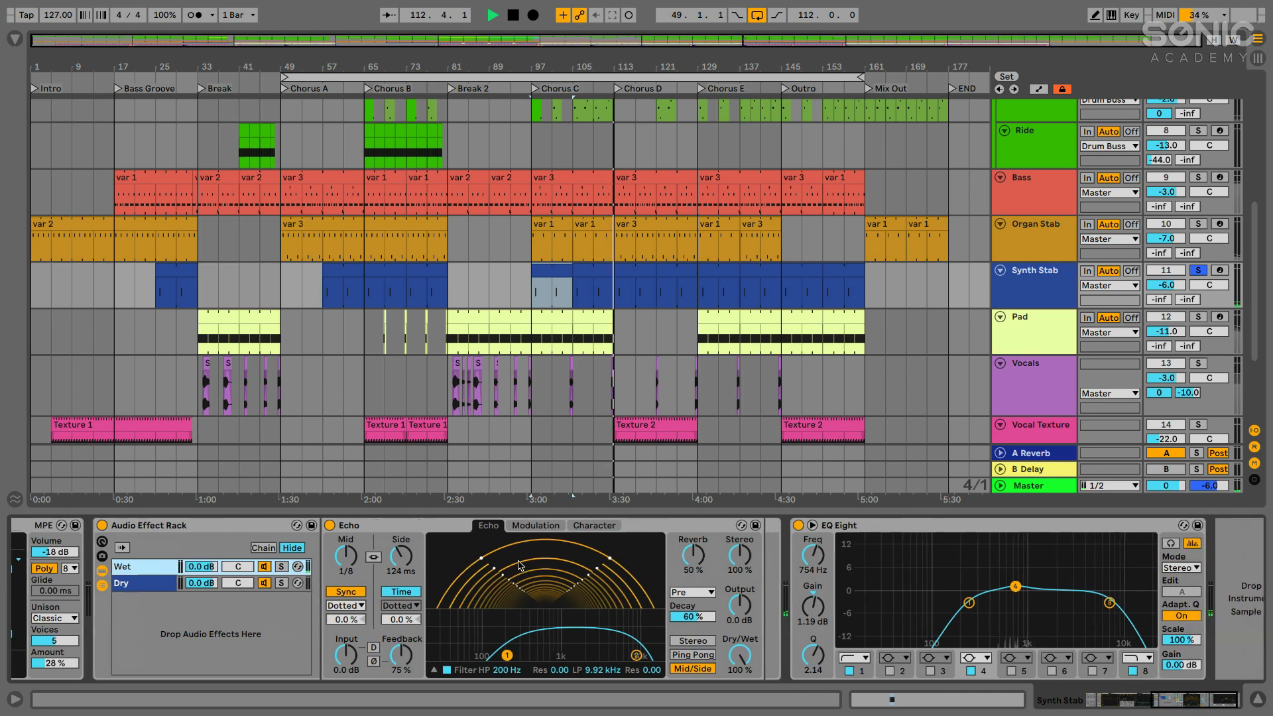
left_click(1198, 270)
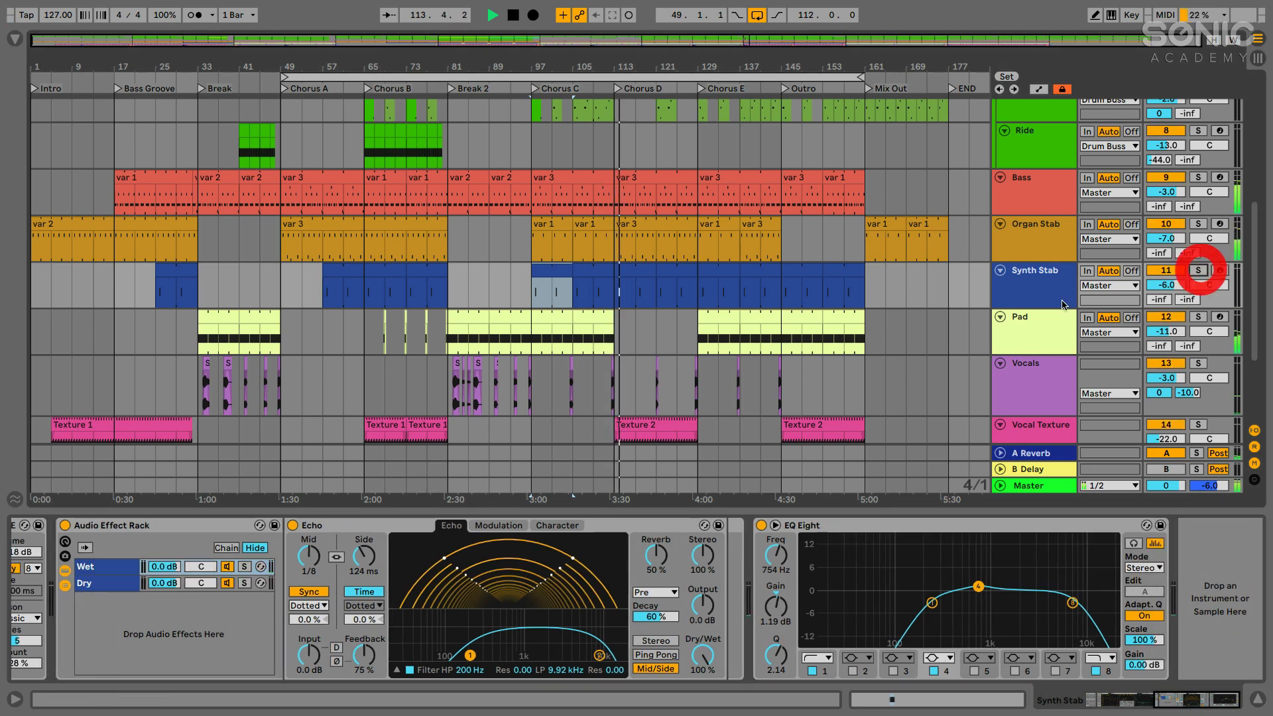
Show the Pad track's devices and play the arrangement from the Pad clip at Break 2.
scroll(1037, 328, "down", 1)
left_click(1038, 328)
scroll(1038, 328, "down", 5)
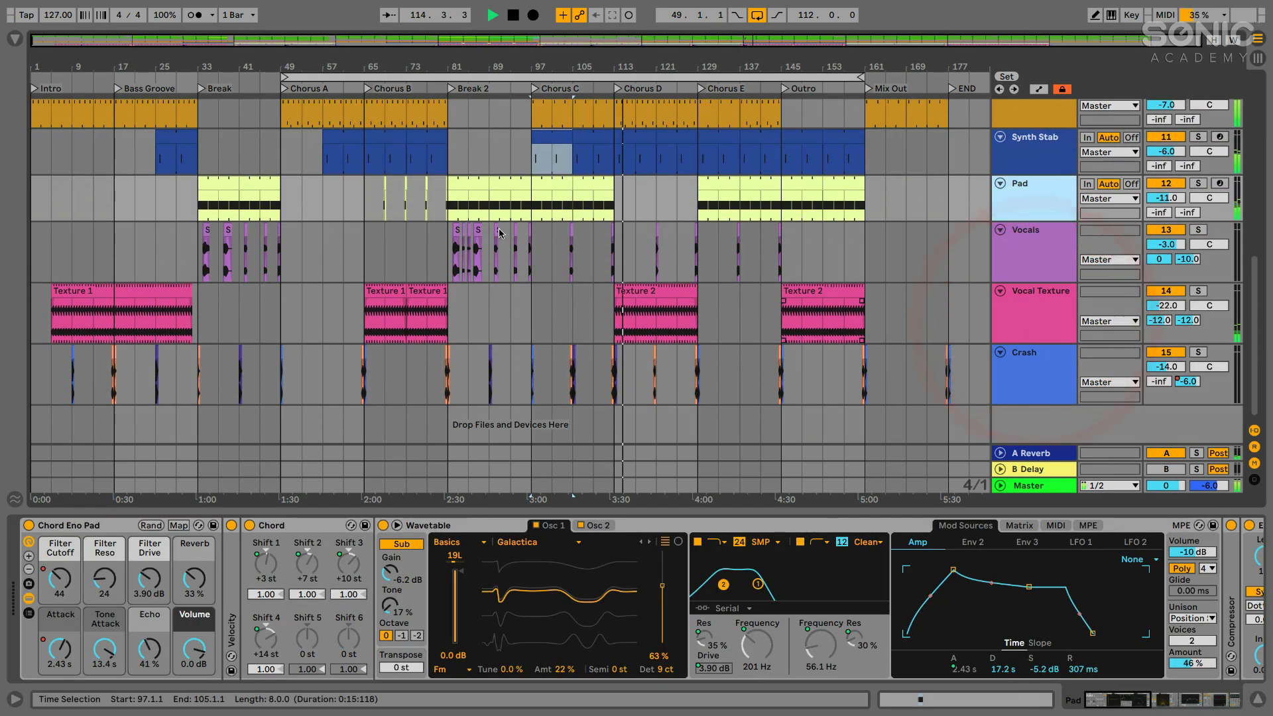
left_click(466, 184)
left_click(466, 184)
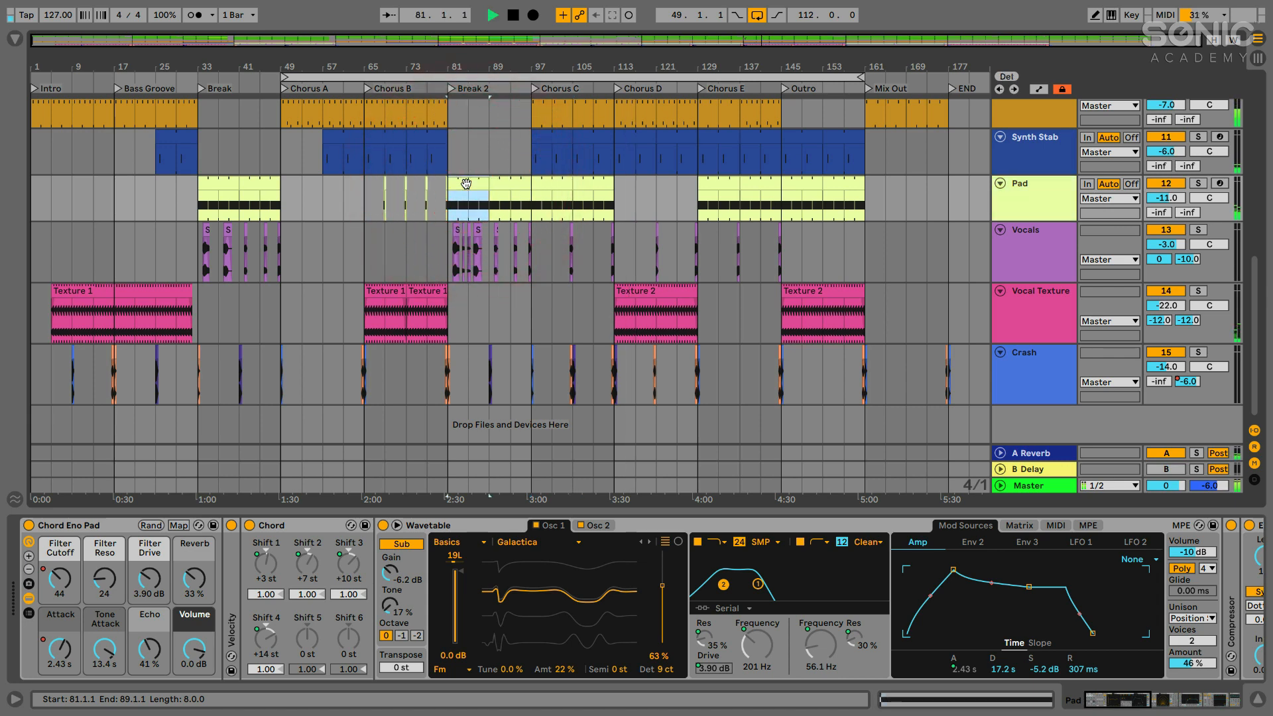
Compare the device chains of the Organ Stab, Synth Stab and Pad tracks in turn.
scroll(1069, 247, "up", 4)
left_click(1058, 191)
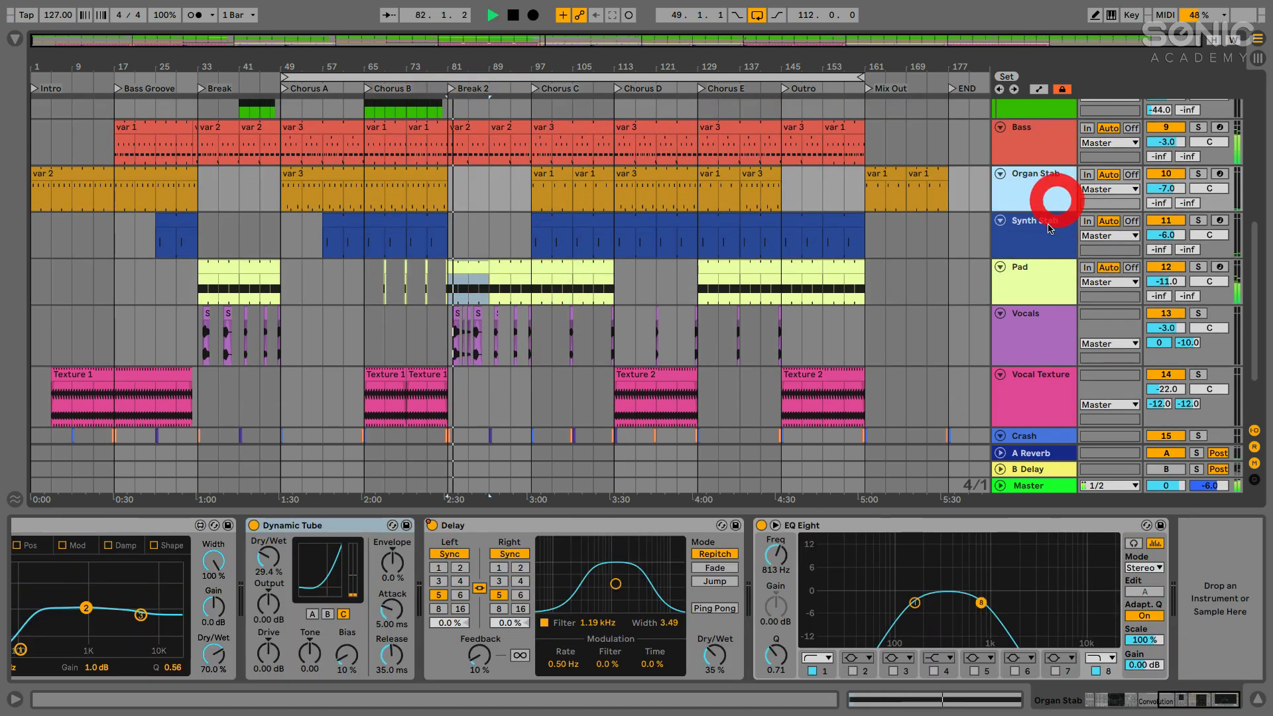
left_click(1045, 220)
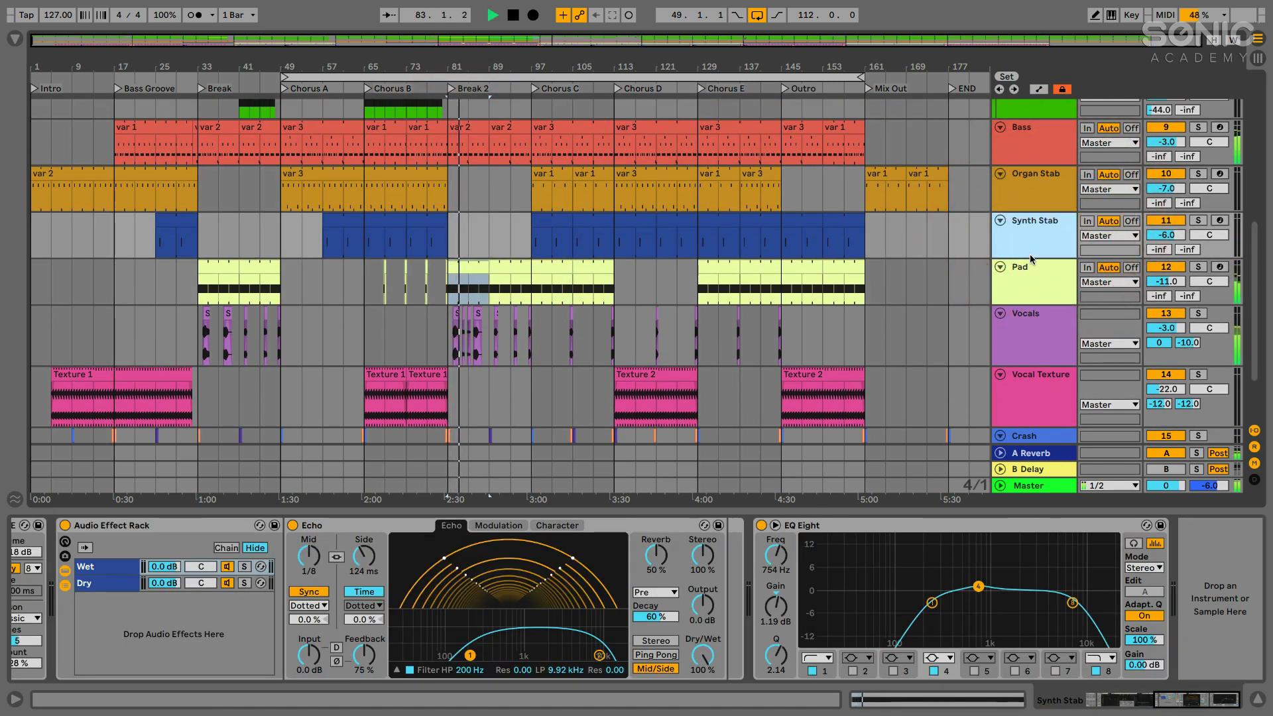
left_click(1029, 269)
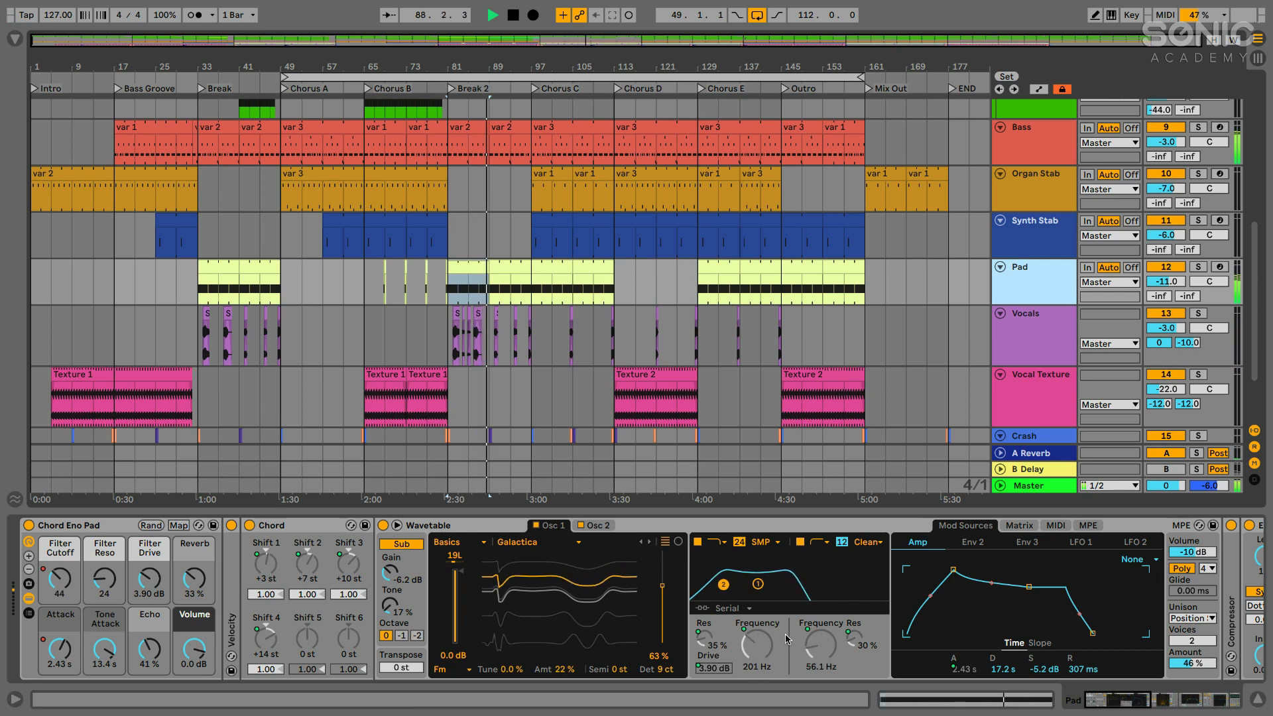
Examine the Pad track's Chord, Wavetable and Echo devices.
scroll(787, 637, "right", 5)
scroll(786, 636, "right", 4)
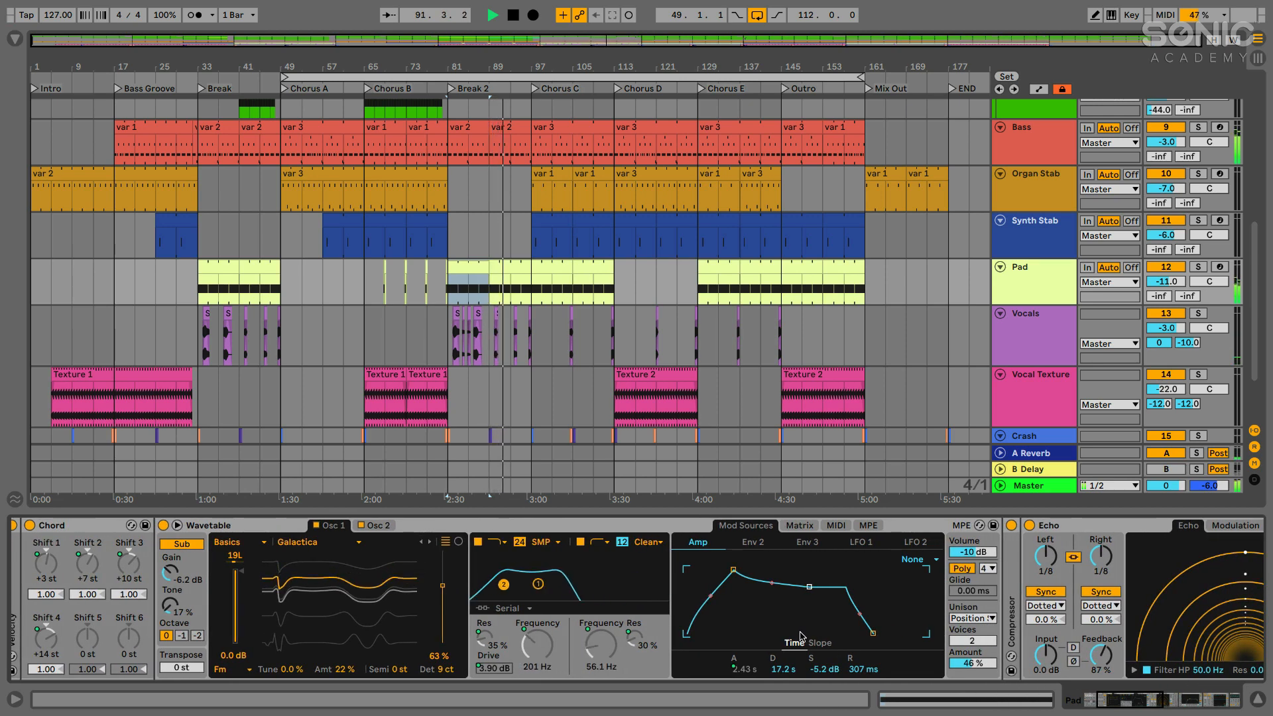
scroll(801, 637, "right", 5)
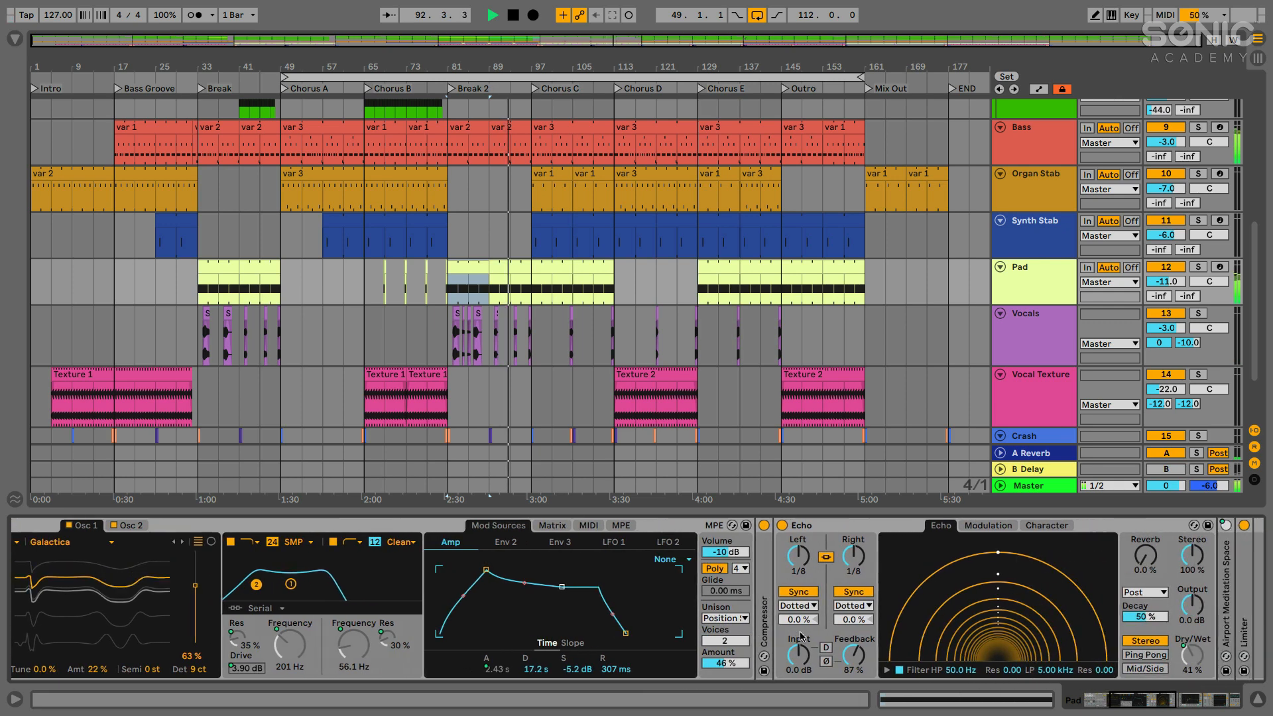
scroll(801, 636, "right", 1)
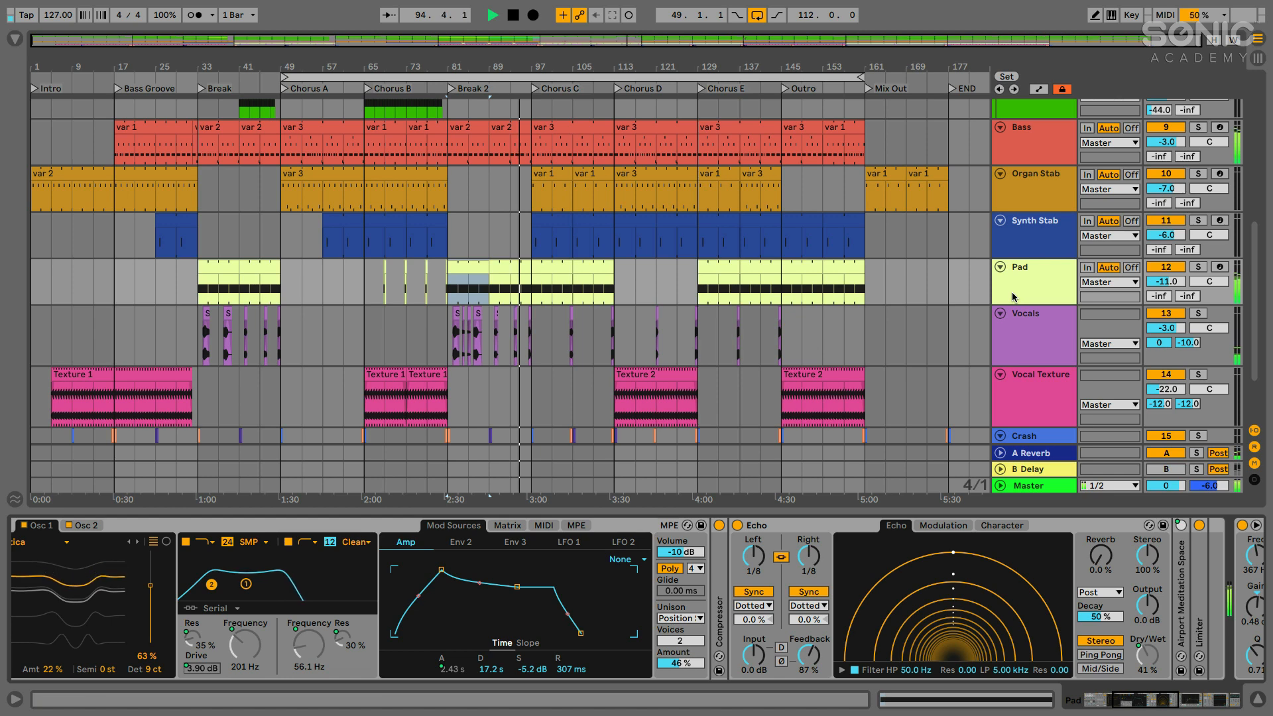
scroll(1012, 297, "up", 1)
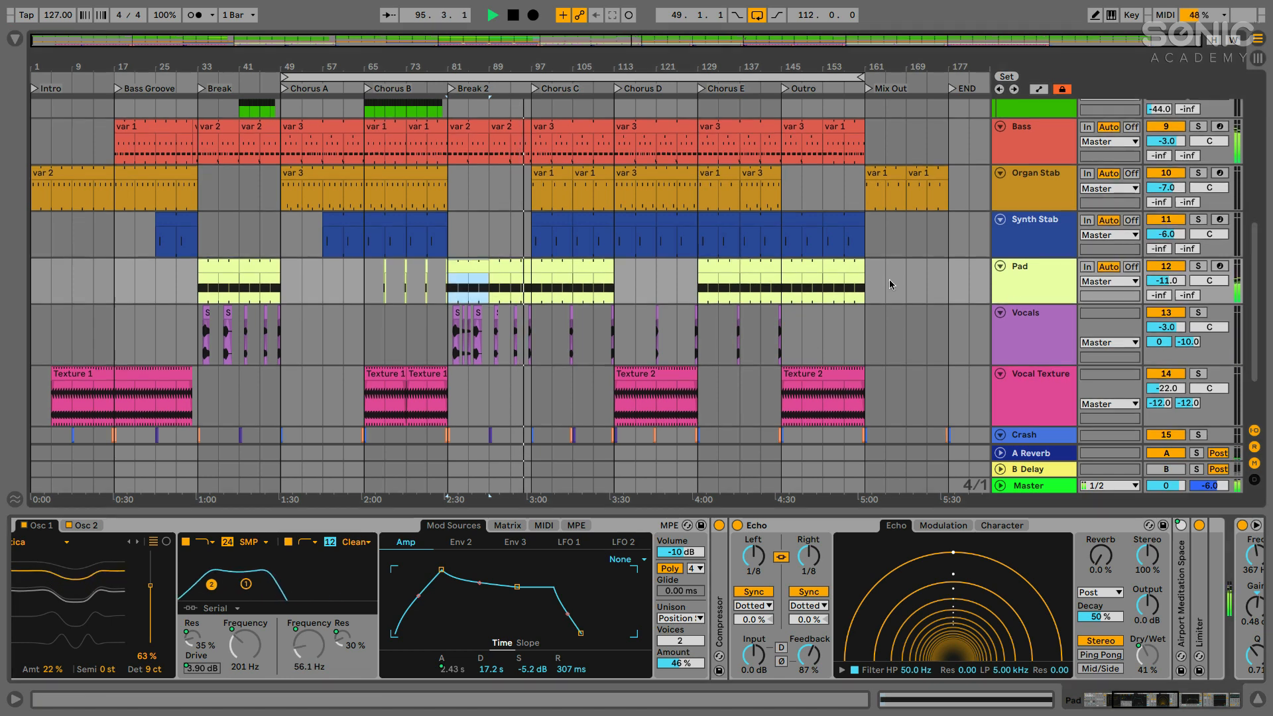
Solo the Pad track and listen to it from Chorus C and from Break 2.
left_click(559, 267)
left_click(1198, 271)
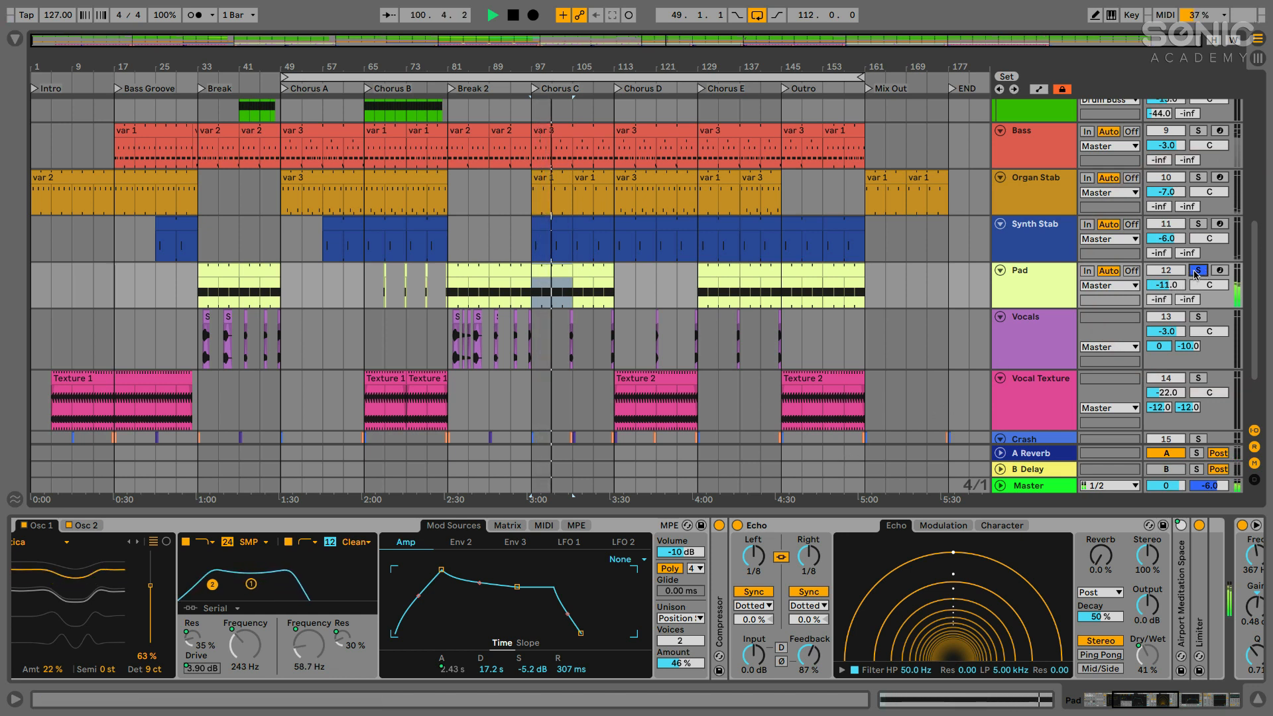
left_click(455, 275)
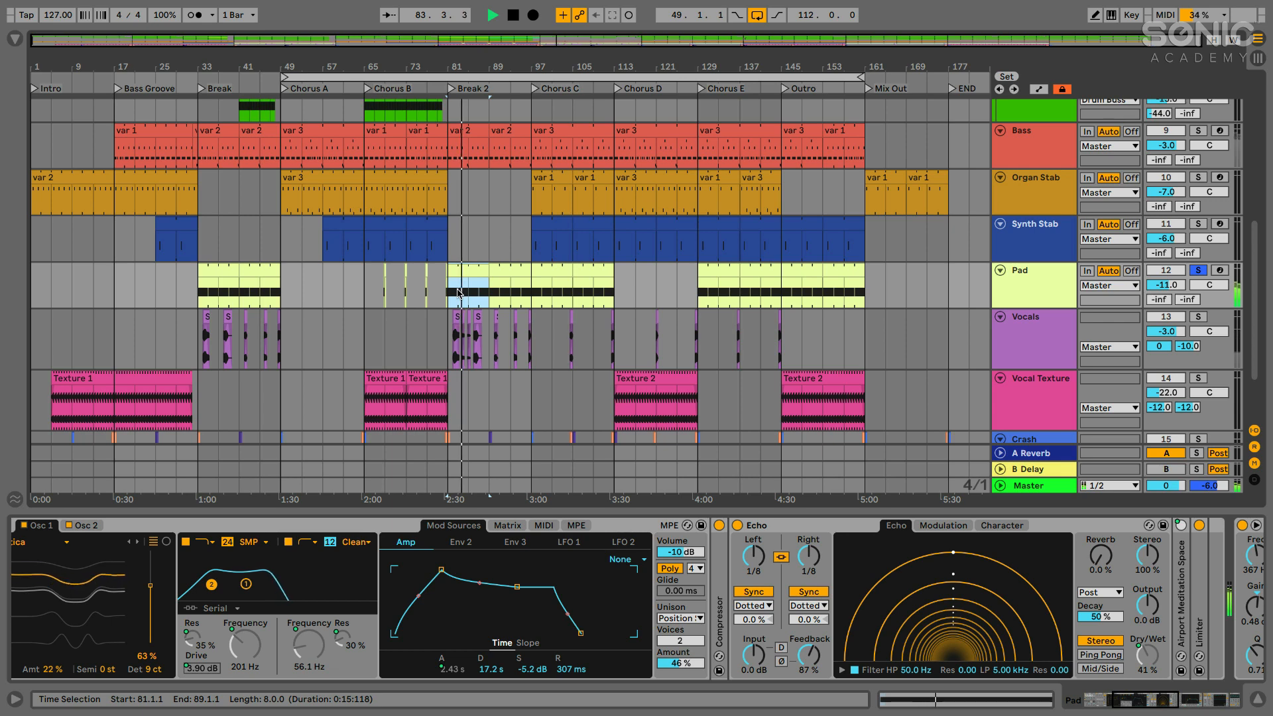
Examine the Pad track's Echo and EQ Eight, clear its solo, and bring the vocal and crash tracks into view.
scroll(706, 518, "right", 5)
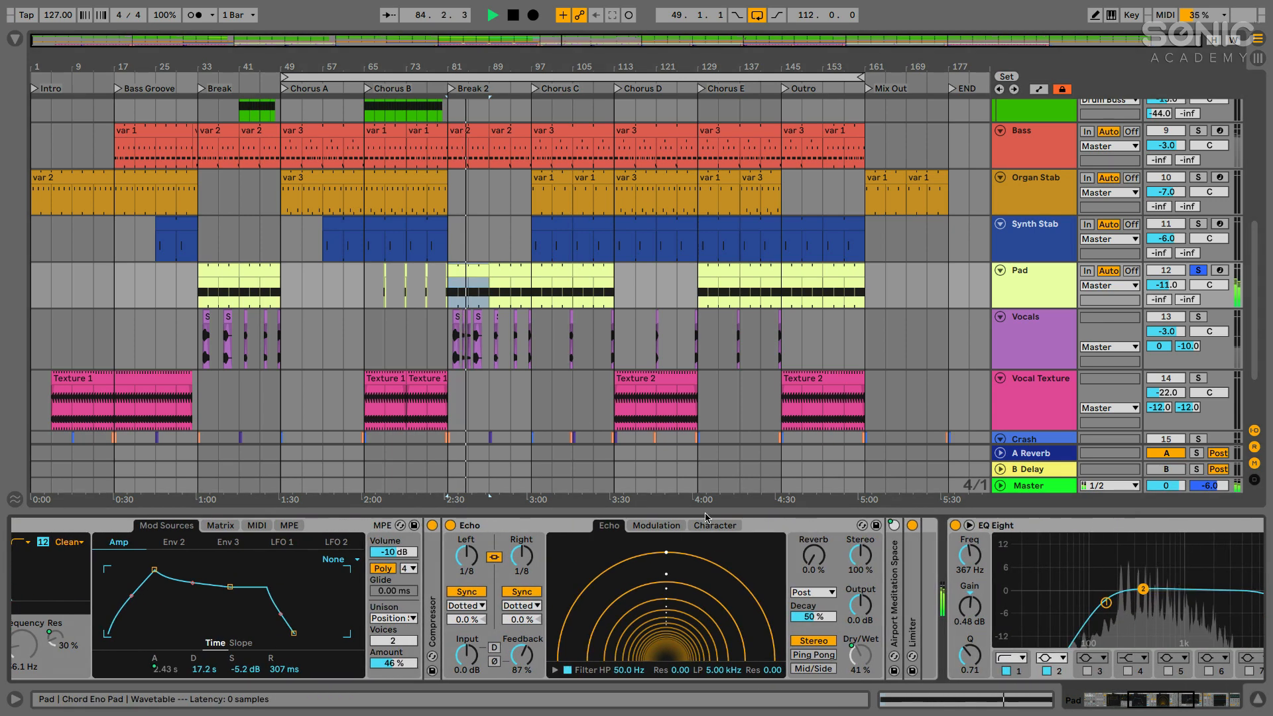
left_click(542, 529)
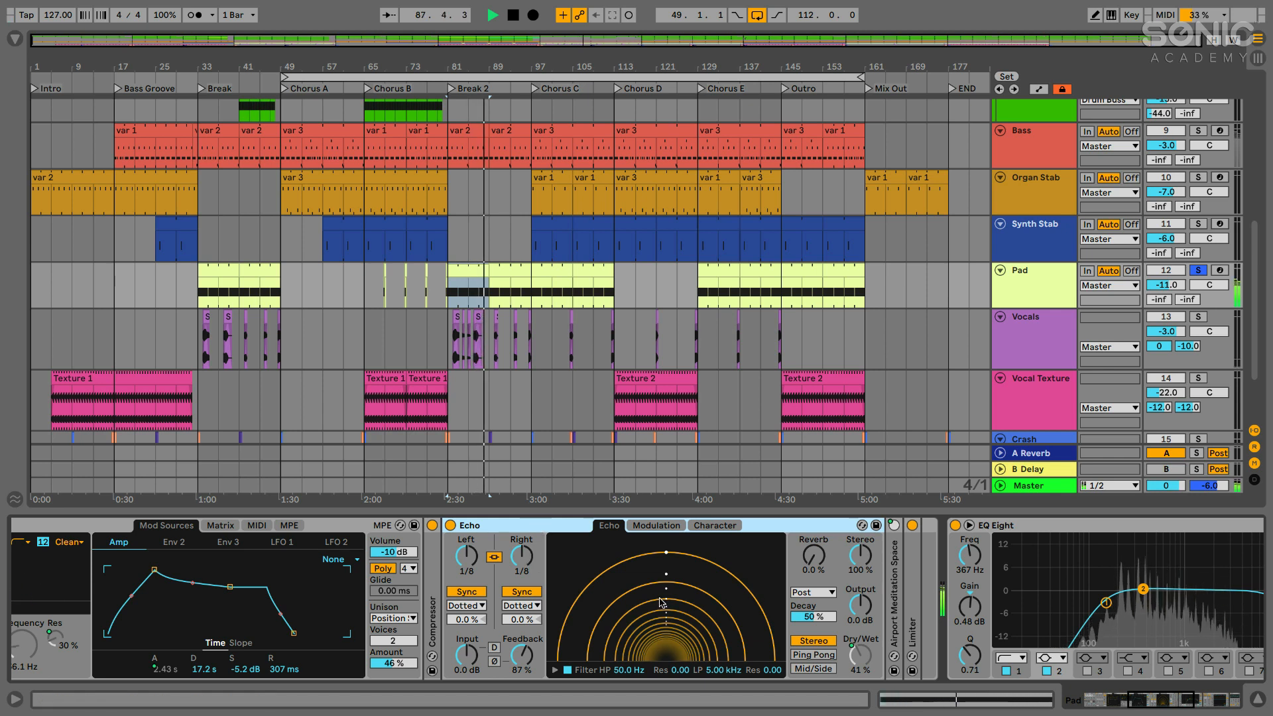
left_click(1196, 271)
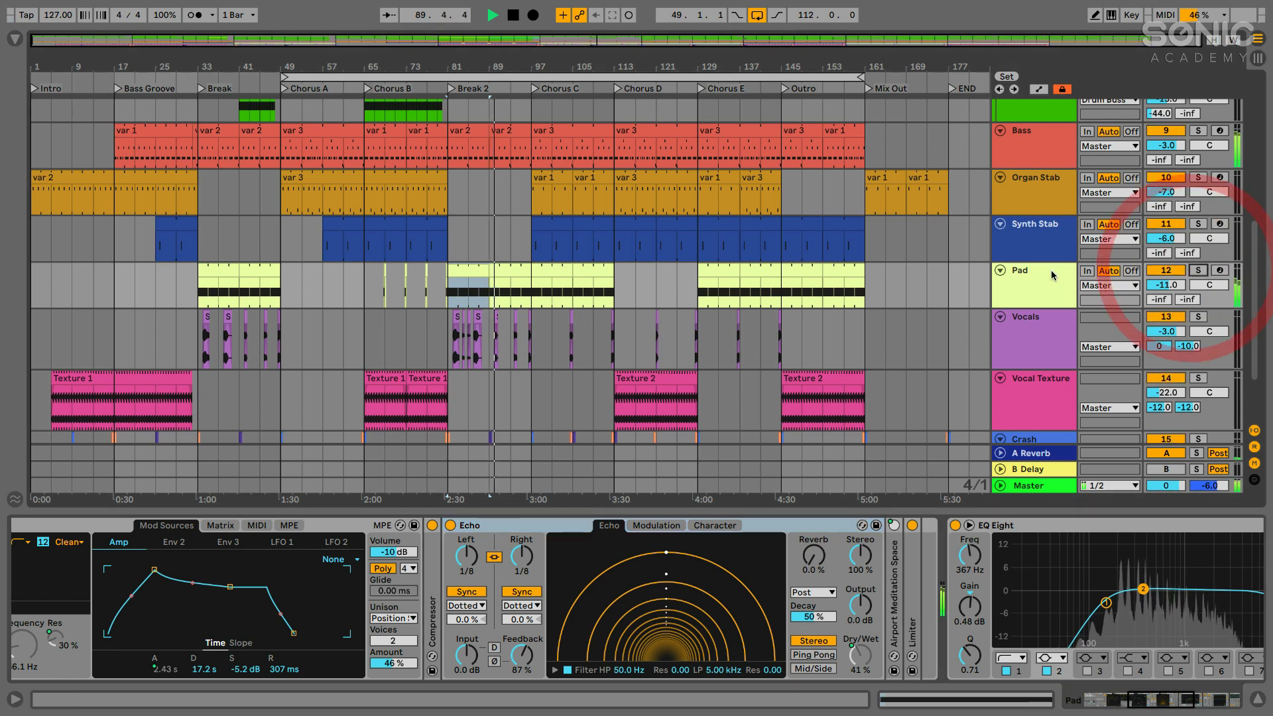
left_click(1048, 272)
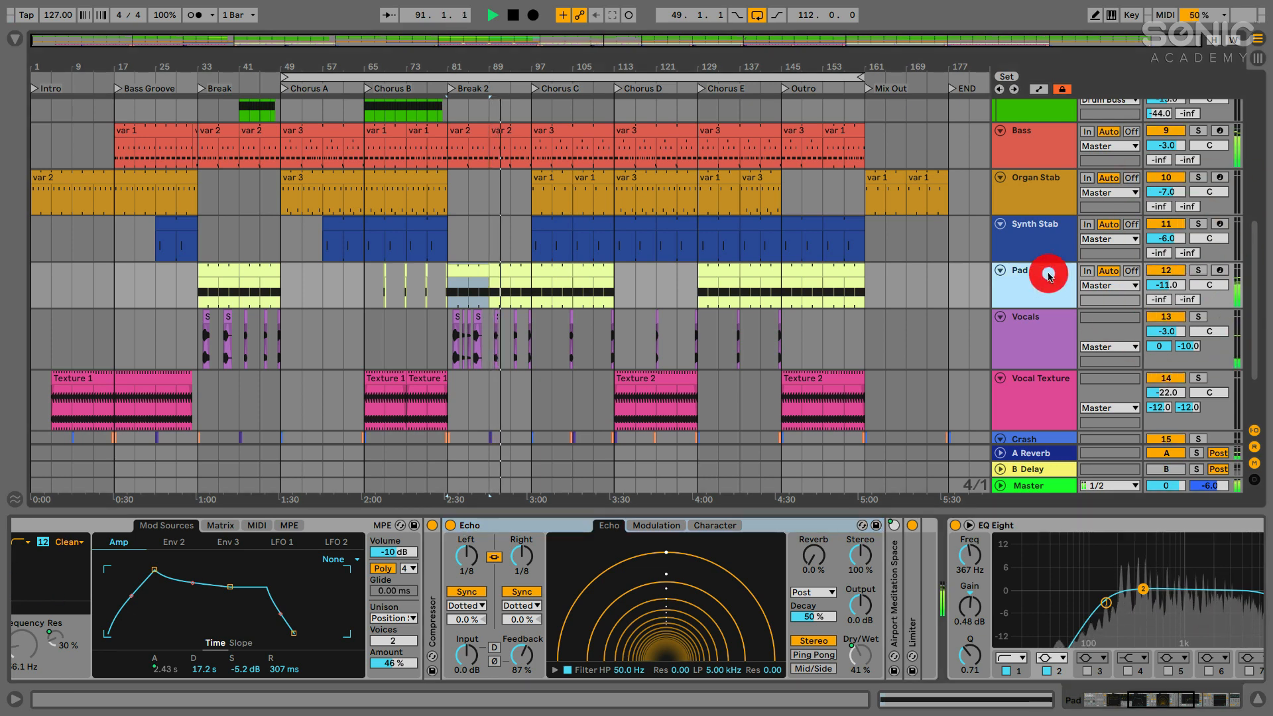
scroll(957, 339, "down", 3)
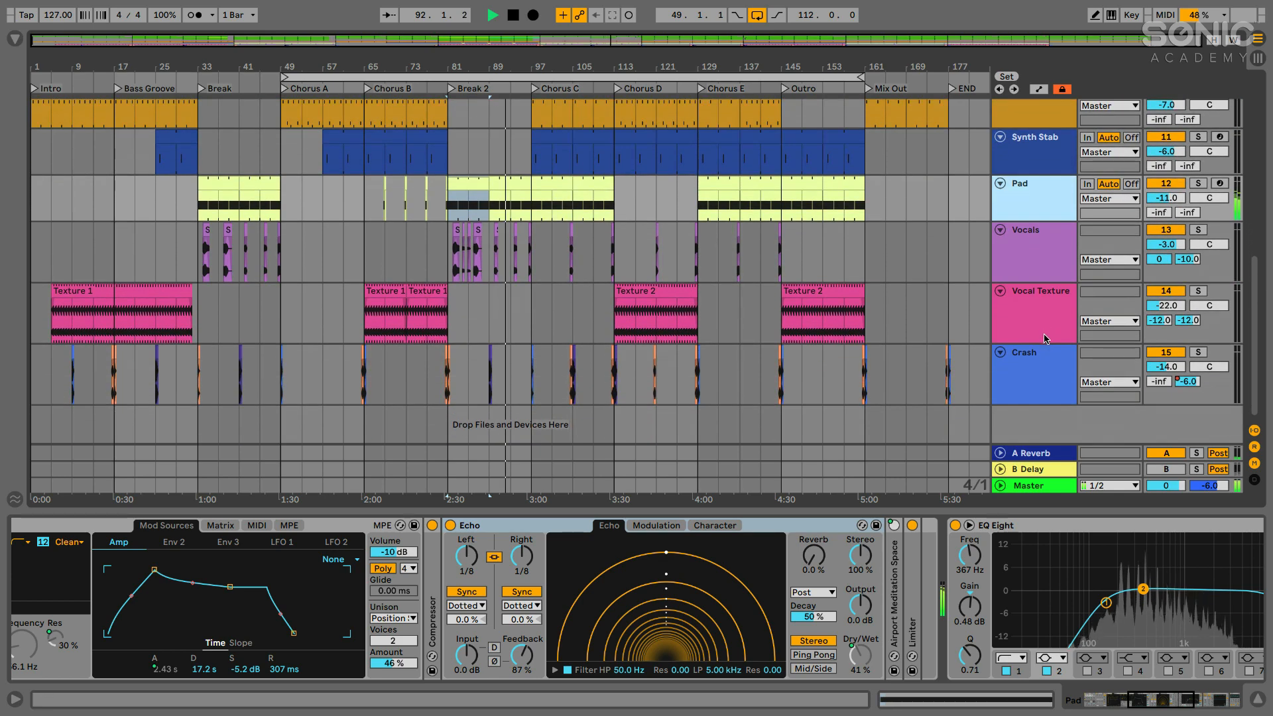
Examine the Vocals track's first siren clip in Break 2 and its Glue Compressor and EQ Eight devices.
left_click(1055, 269)
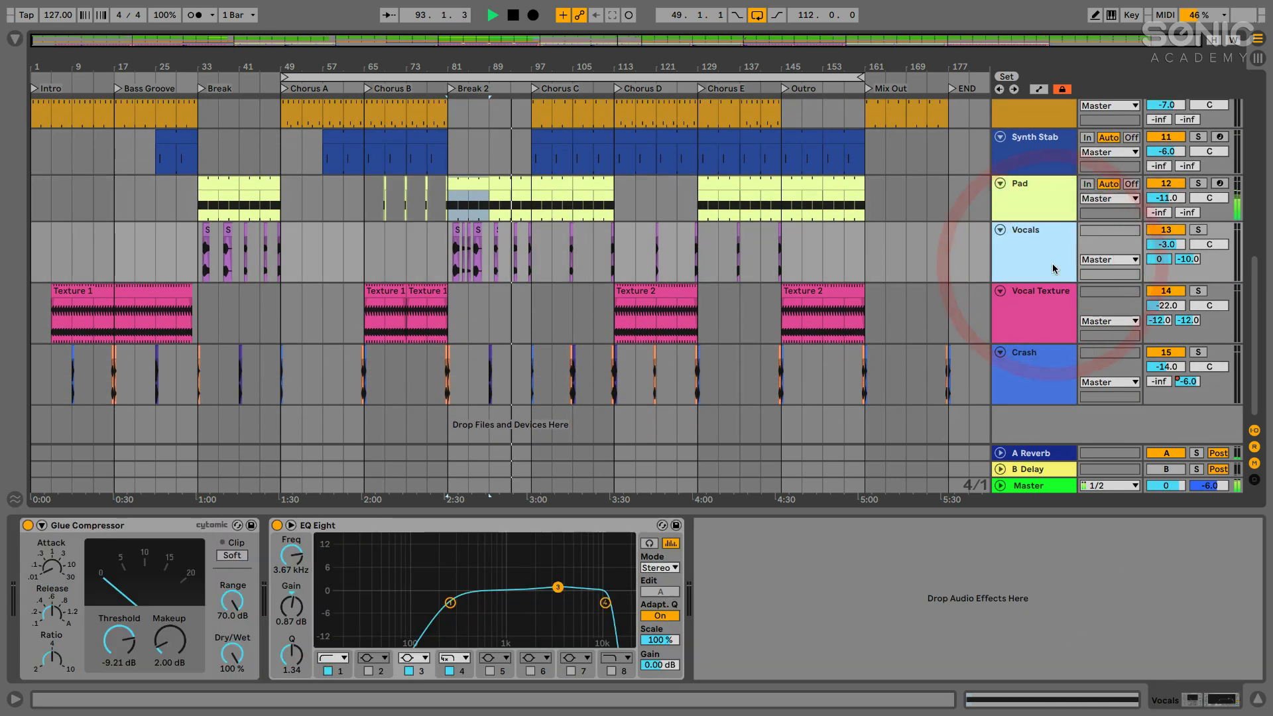
mouse_move(482, 68)
left_mouse_down()
mouse_move(468, 139)
mouse_move(289, 141)
mouse_move(286, 68)
left_mouse_up()
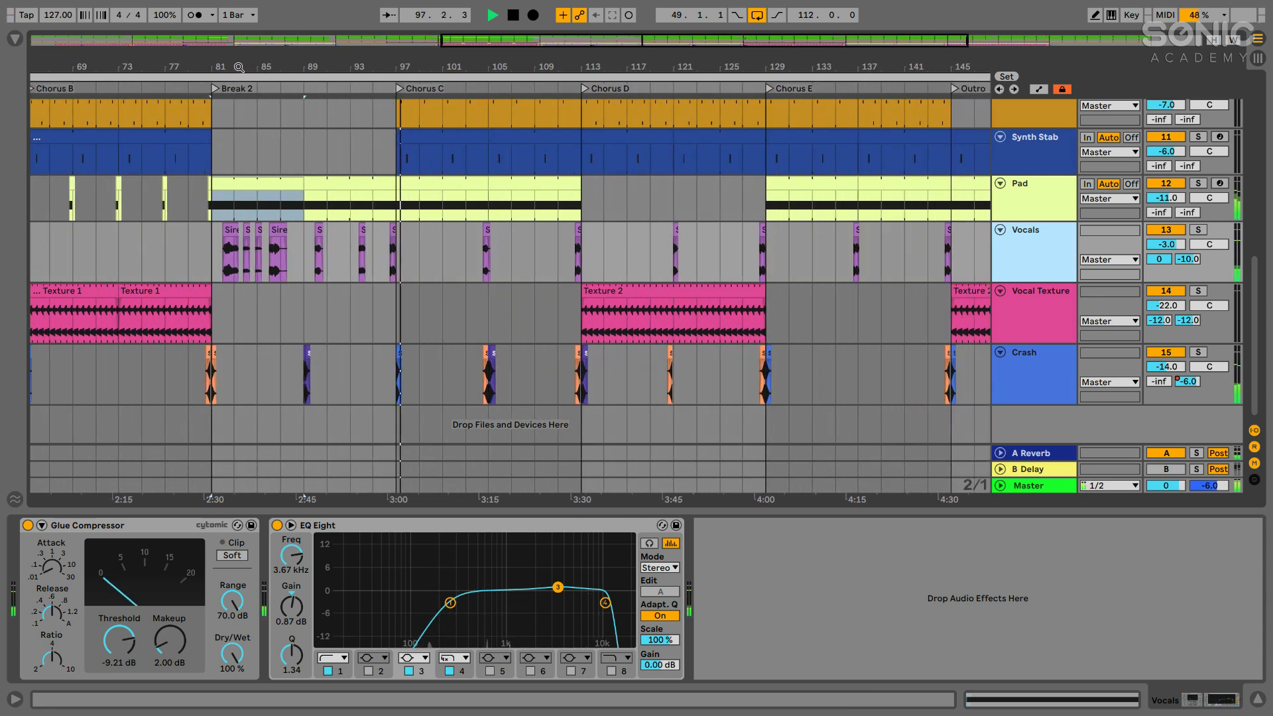
mouse_move(238, 67)
left_mouse_down()
mouse_move(245, 38)
mouse_move(447, 19)
left_mouse_up()
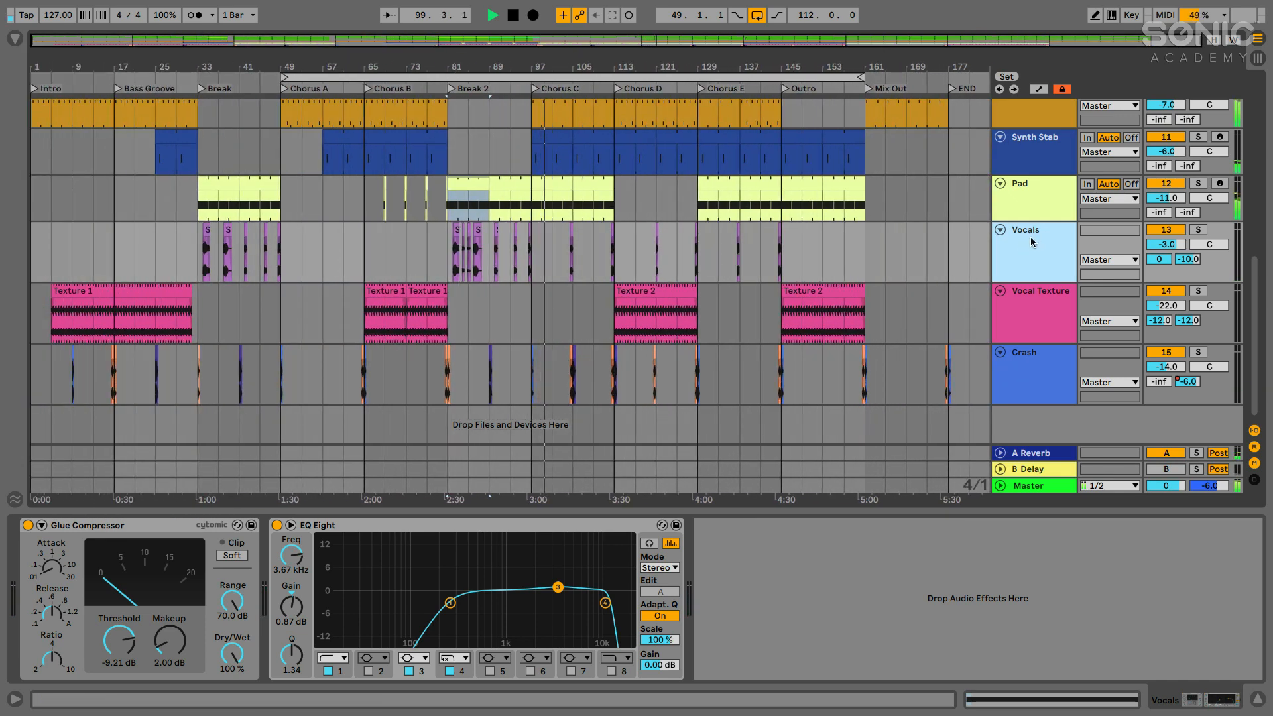
left_click(462, 232)
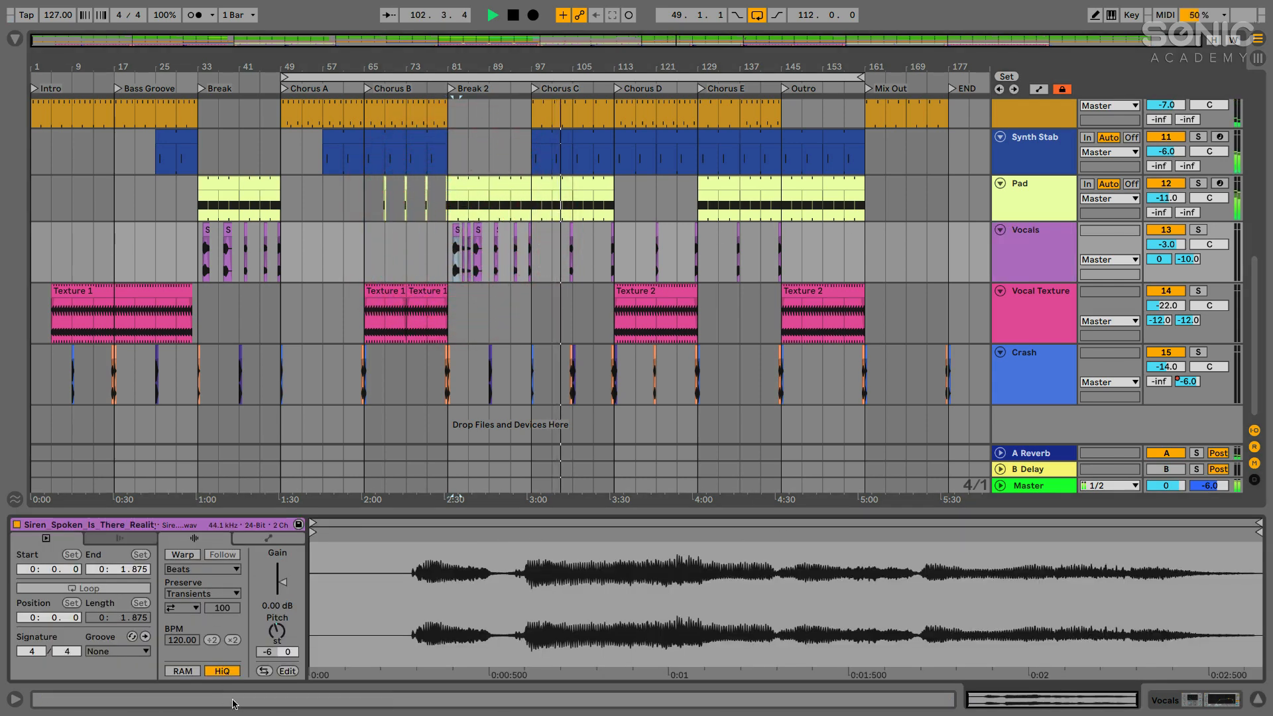
left_click(1021, 250)
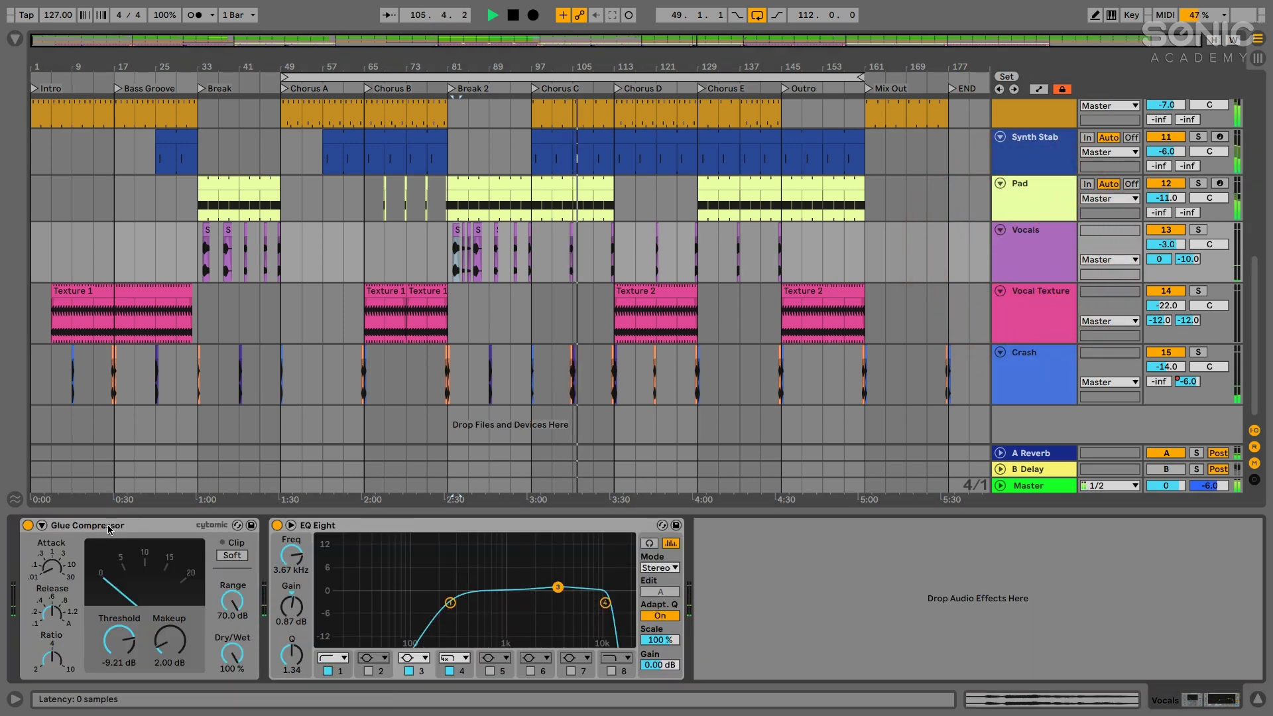
left_click(1017, 254)
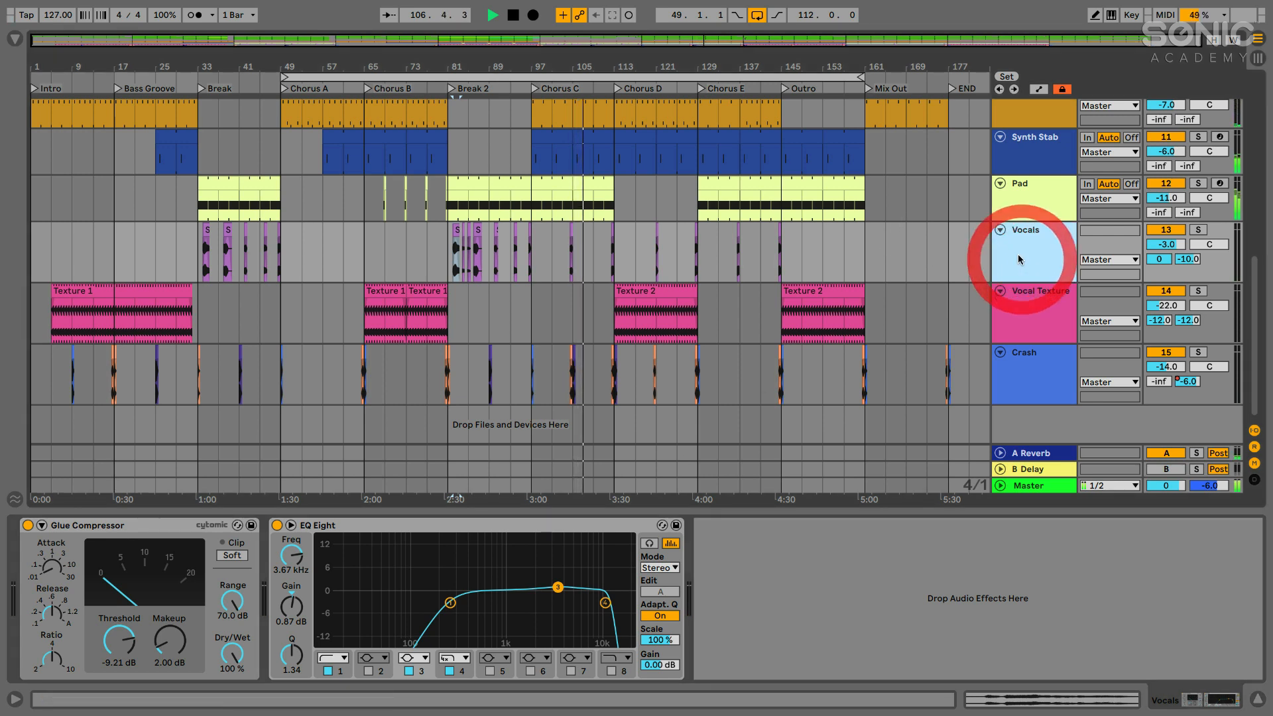
Check the Vocals track's reverb send, then unfold the A Reverb return and examine its Gated & Ambience reverb and EQ Eight.
left_click(1166, 261)
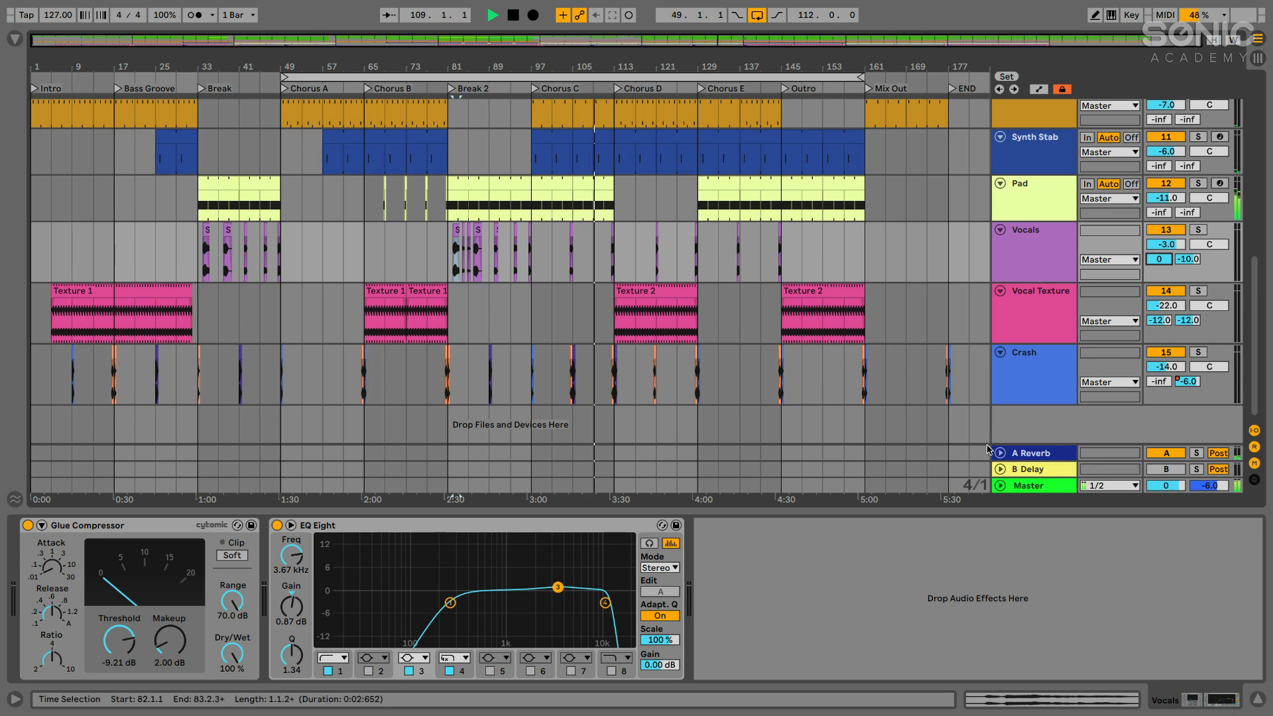
left_click(997, 453)
left_click(1003, 407)
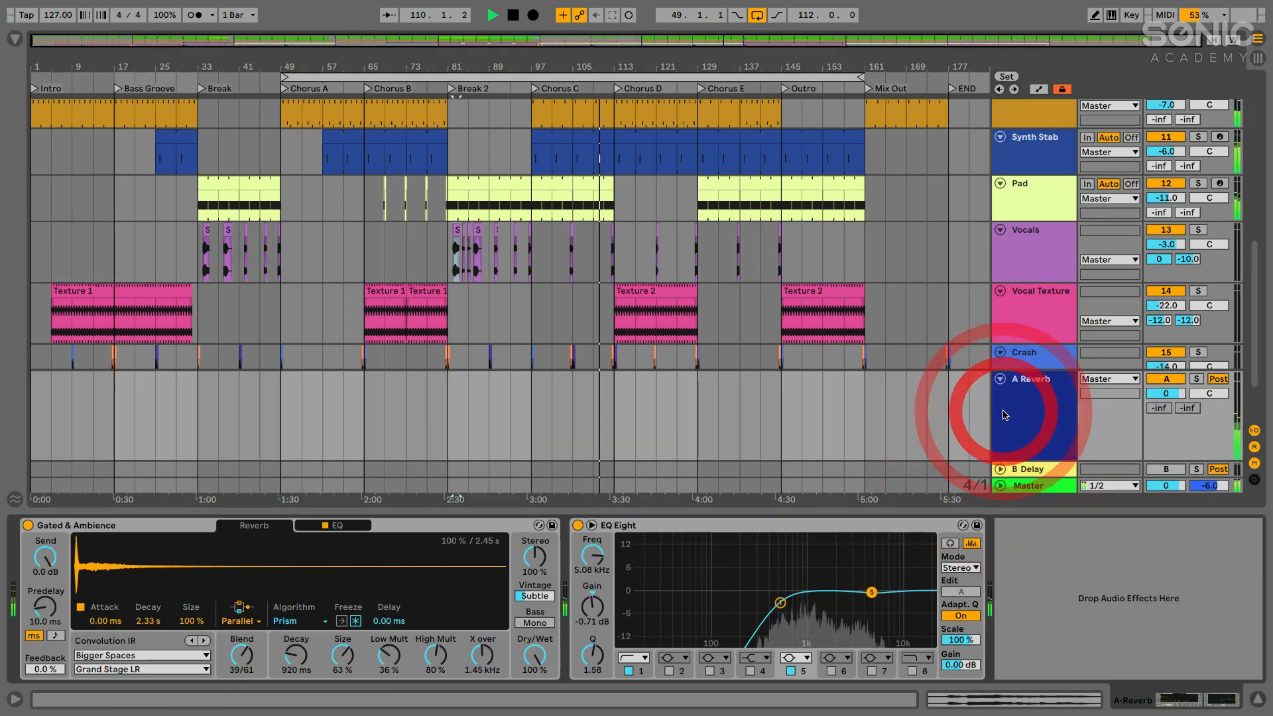
left_click(1013, 413)
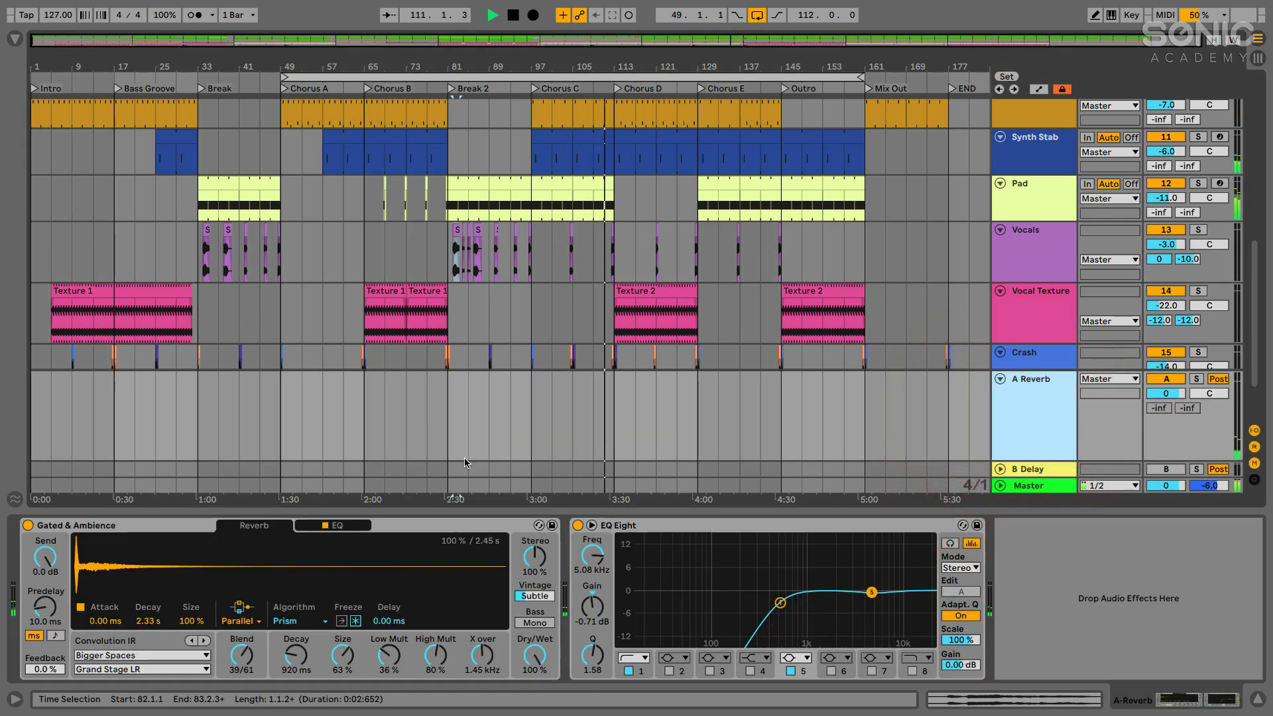
left_click(130, 527)
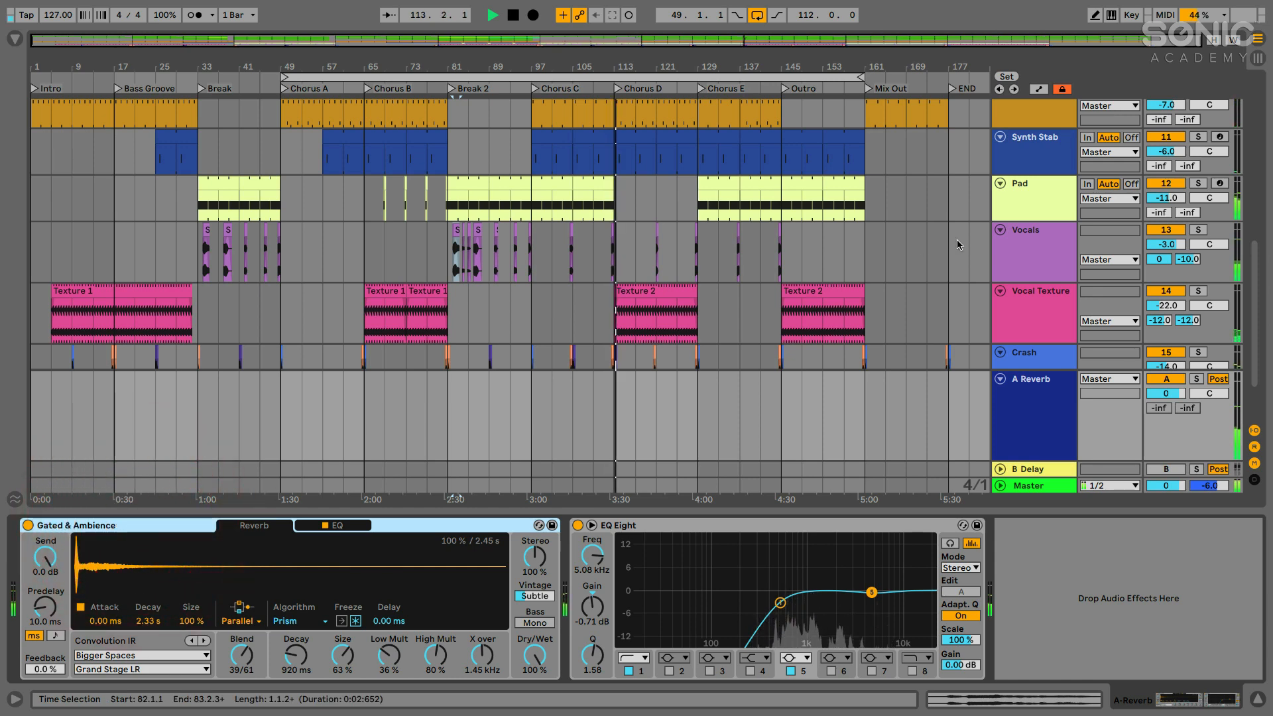
scroll(982, 238, "down", 3)
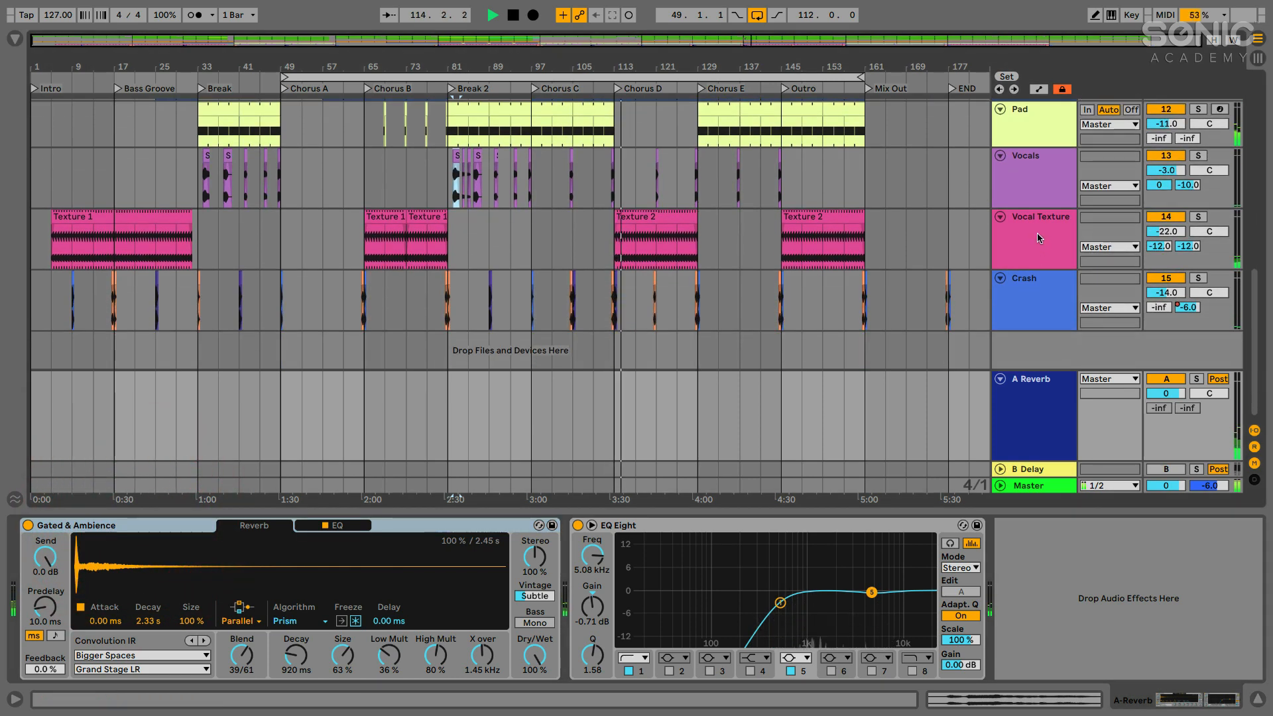
scroll(1039, 252, "up", 4)
scroll(1038, 268, "down", 1)
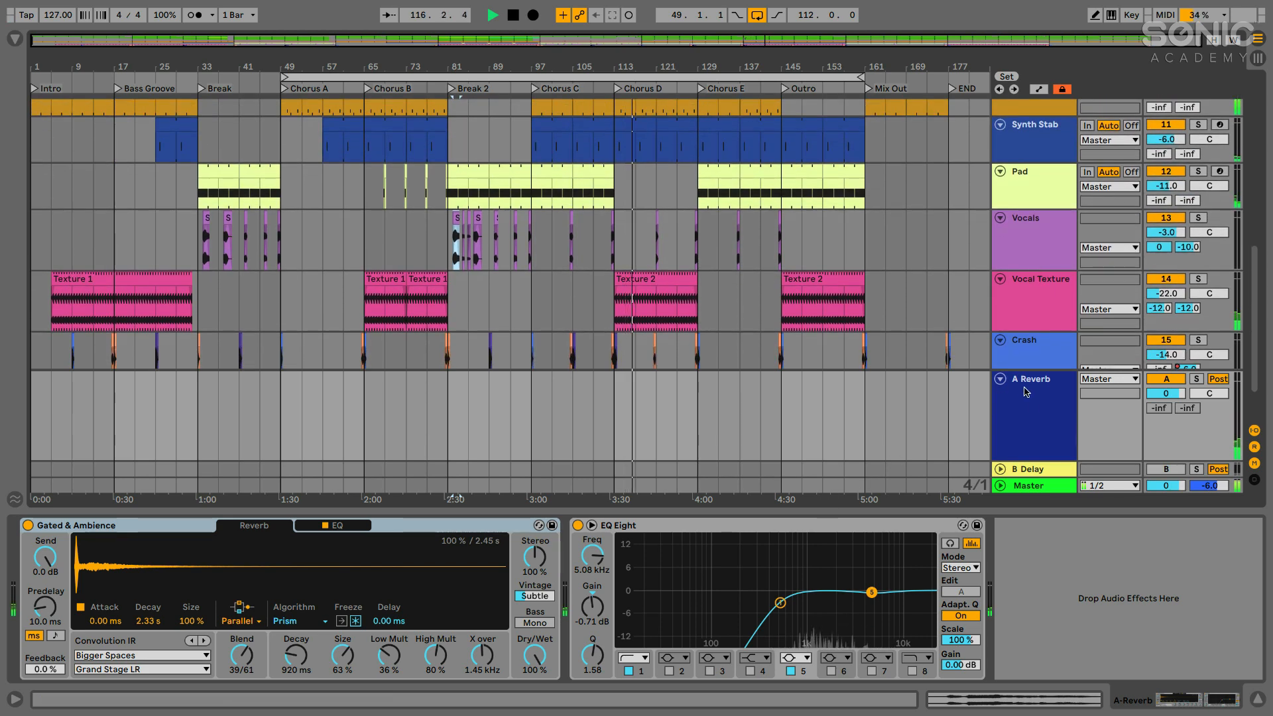
Unfold the B Delay return and examine its Delay, Compressor and EQ Eight devices.
left_click(1000, 471)
left_click(1040, 397)
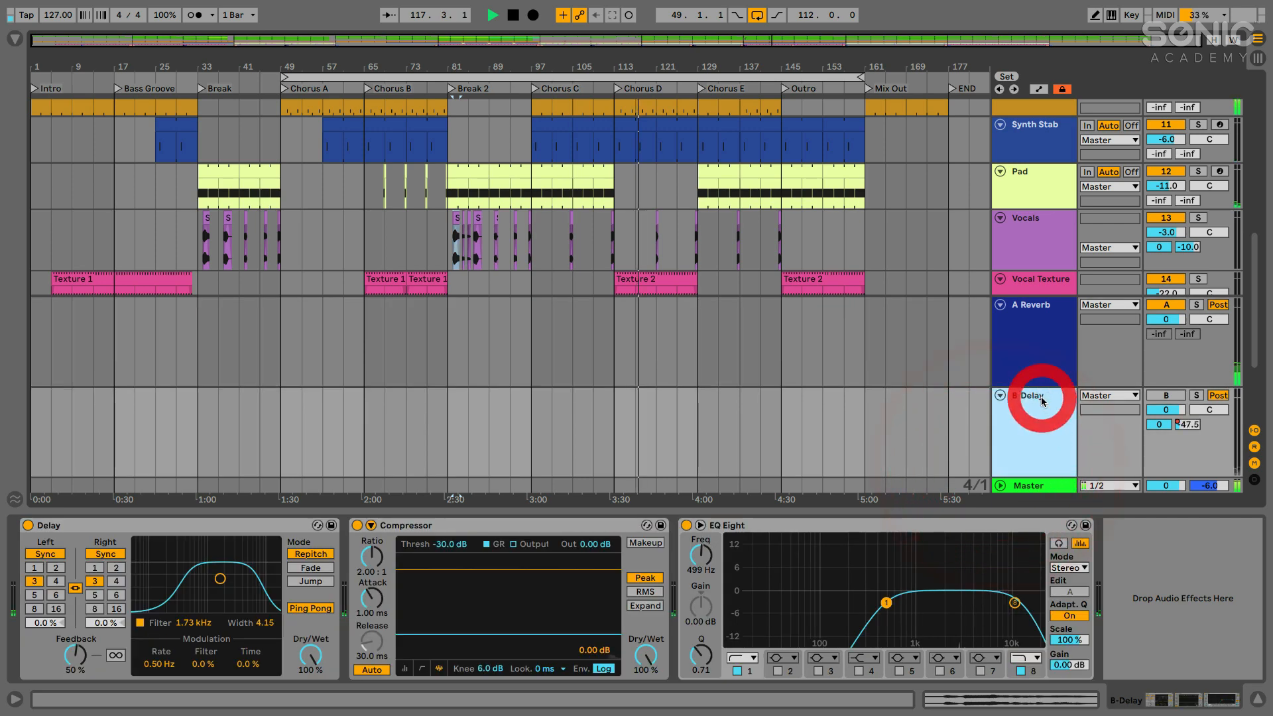
left_click(148, 529)
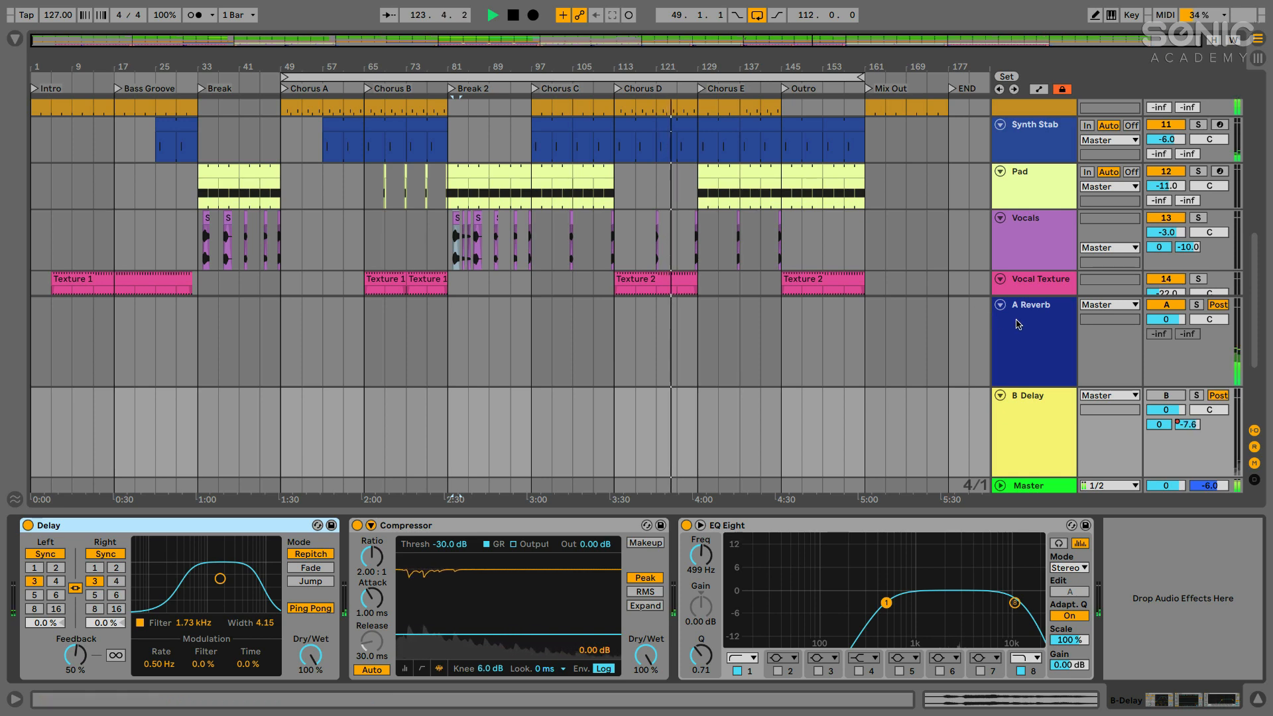
scroll(1025, 222, "down", 5)
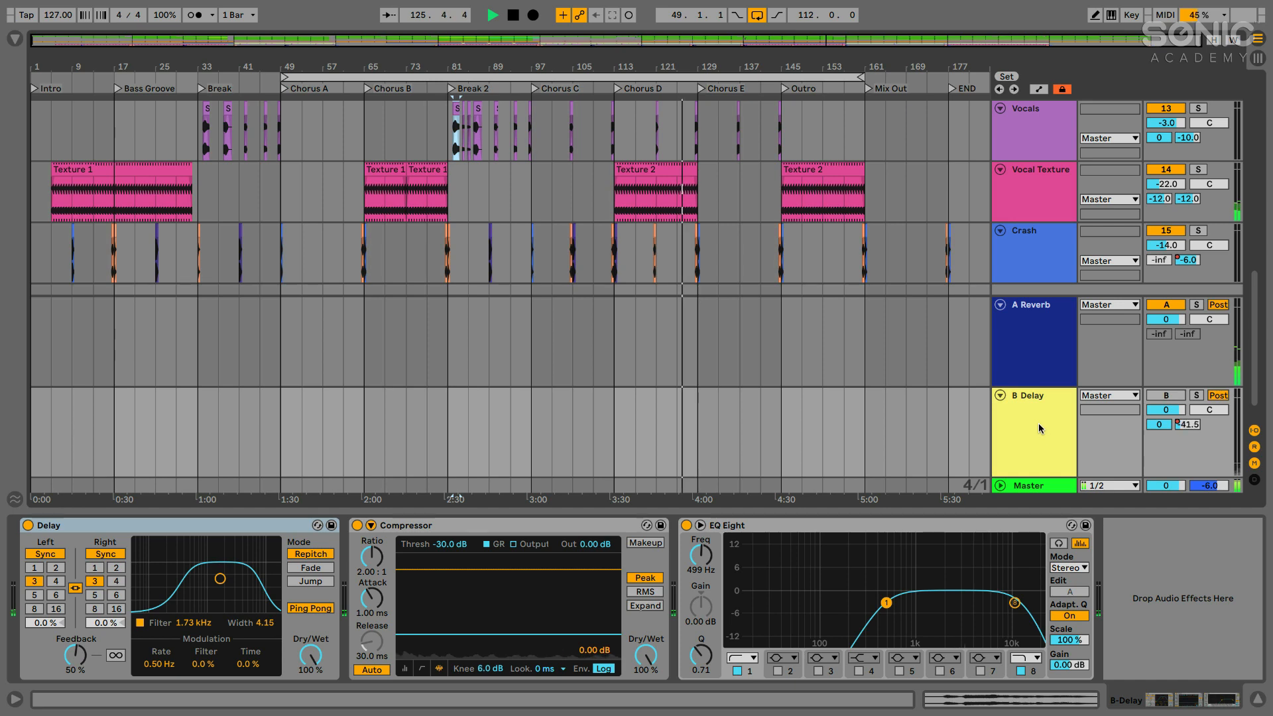
scroll(990, 161, "up", 1)
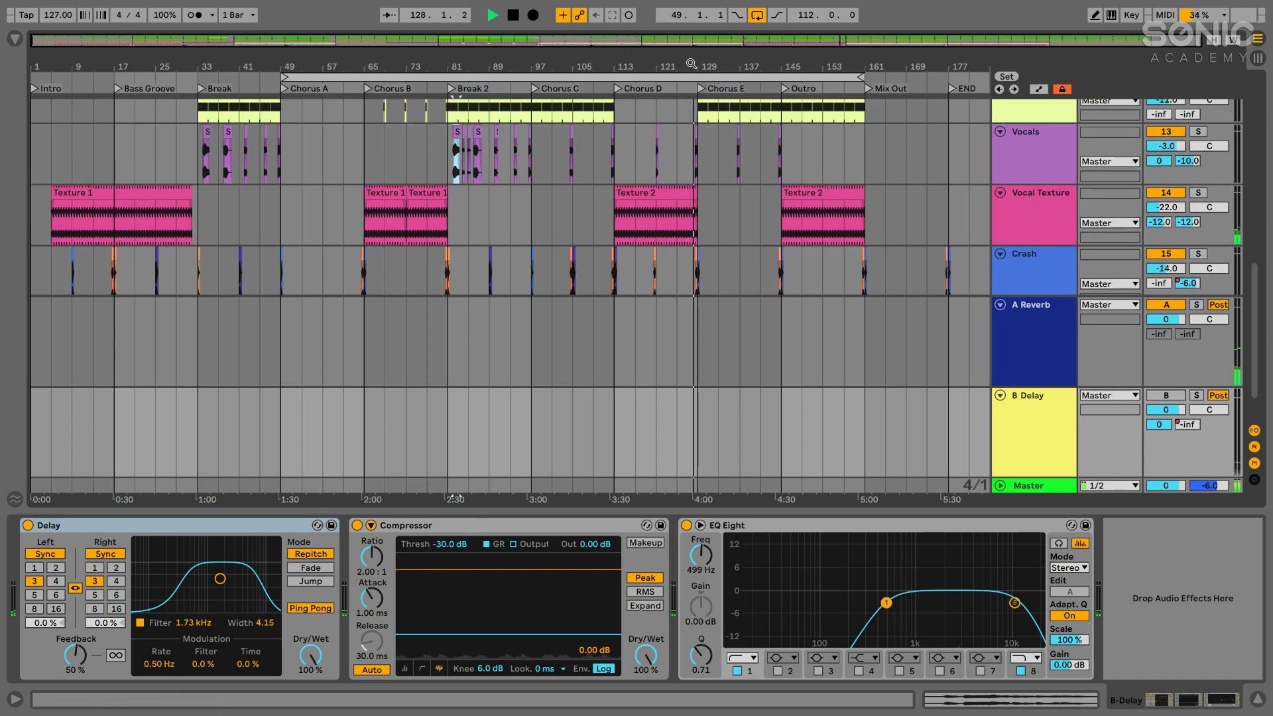
Activate the B Delay return track and follow the vocal clips around Chorus D and Chorus E.
left_click_drag(692, 64, 693, 103)
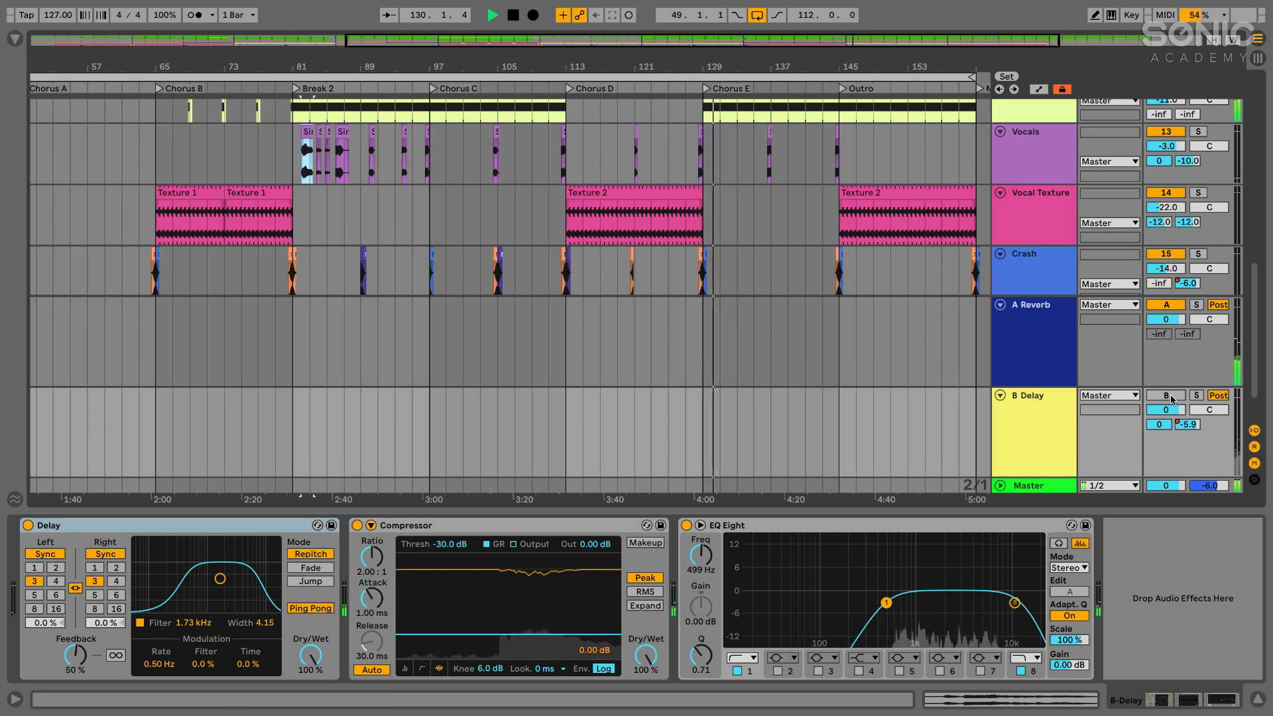
left_click(1170, 397)
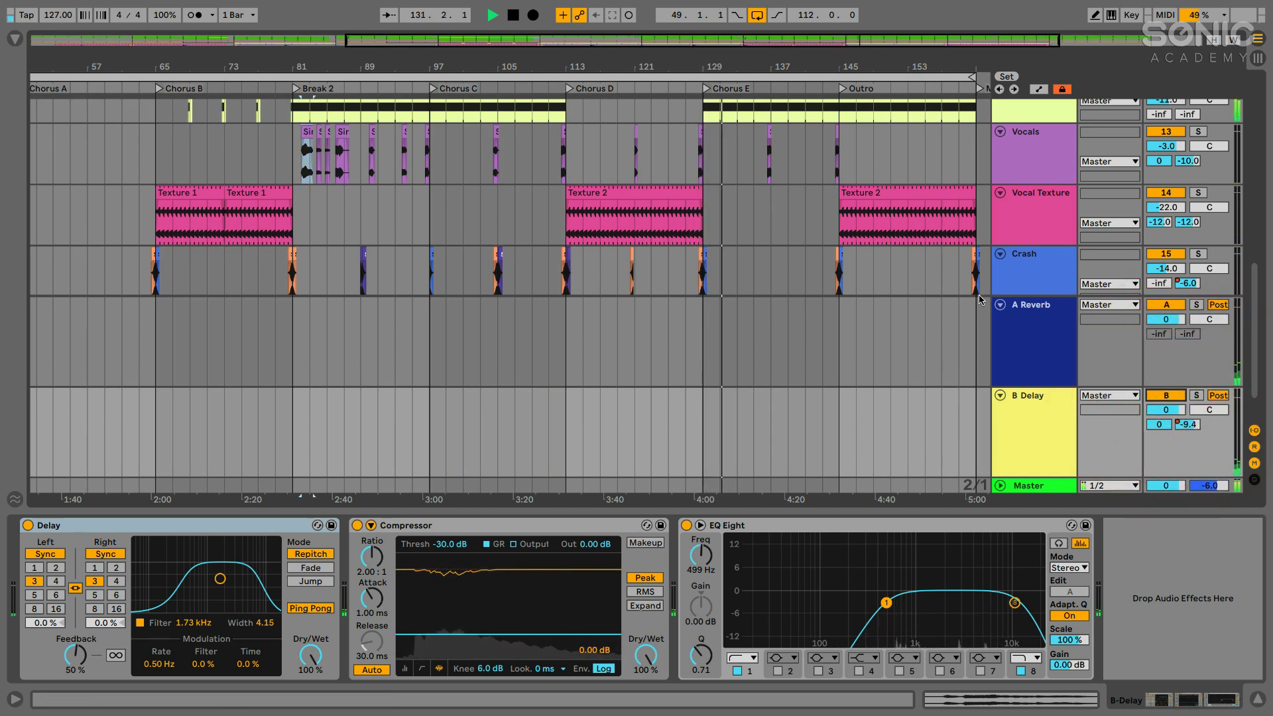
left_click_drag(701, 68, 687, 89)
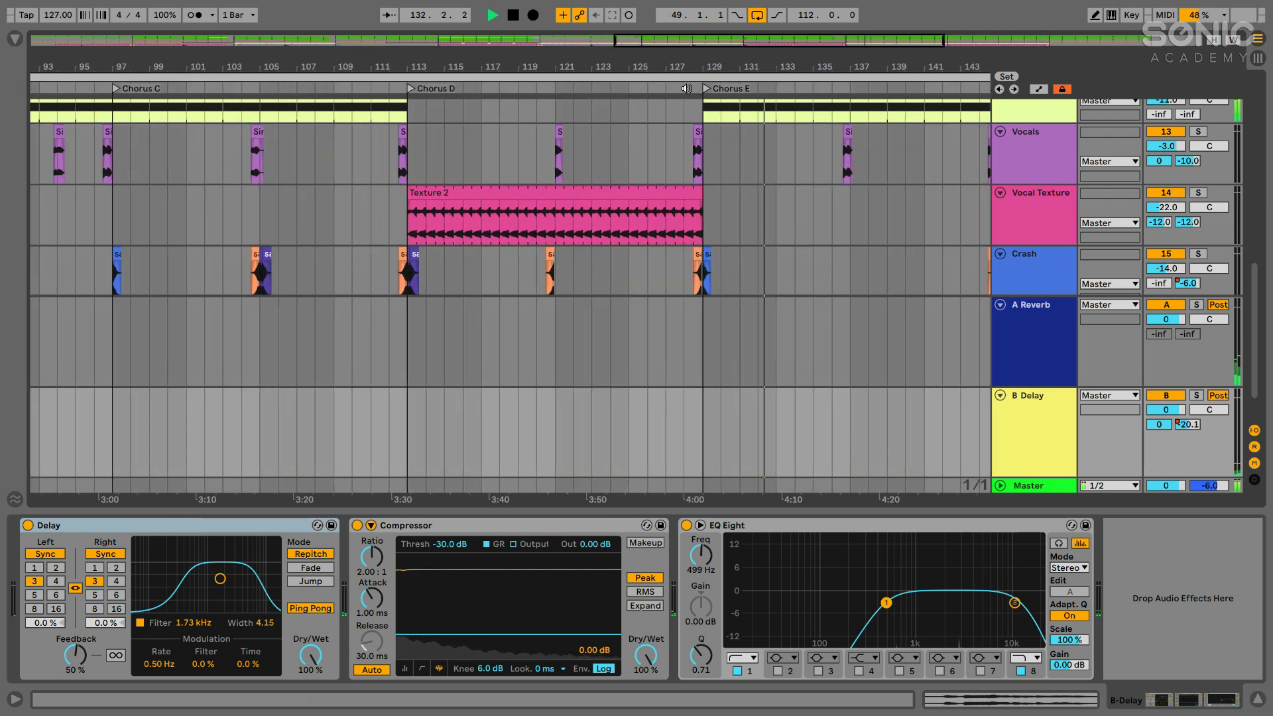
left_click(687, 87)
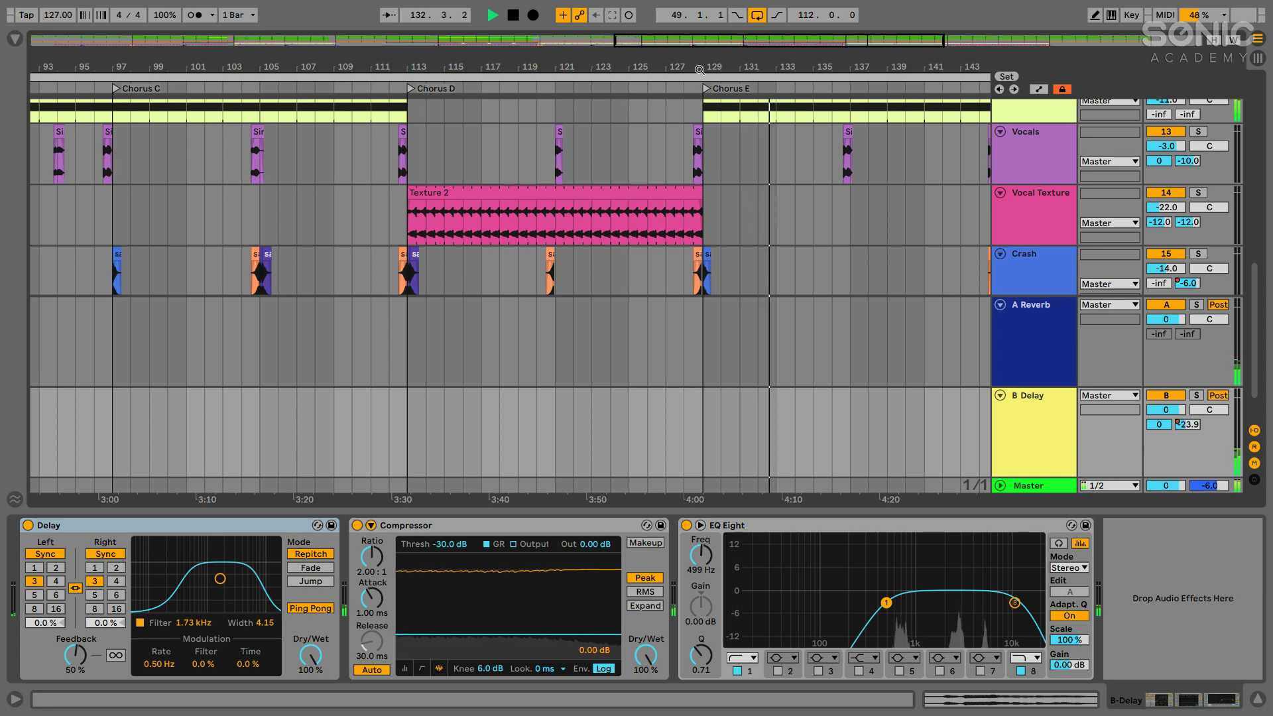
left_click_drag(726, 73, 721, 38)
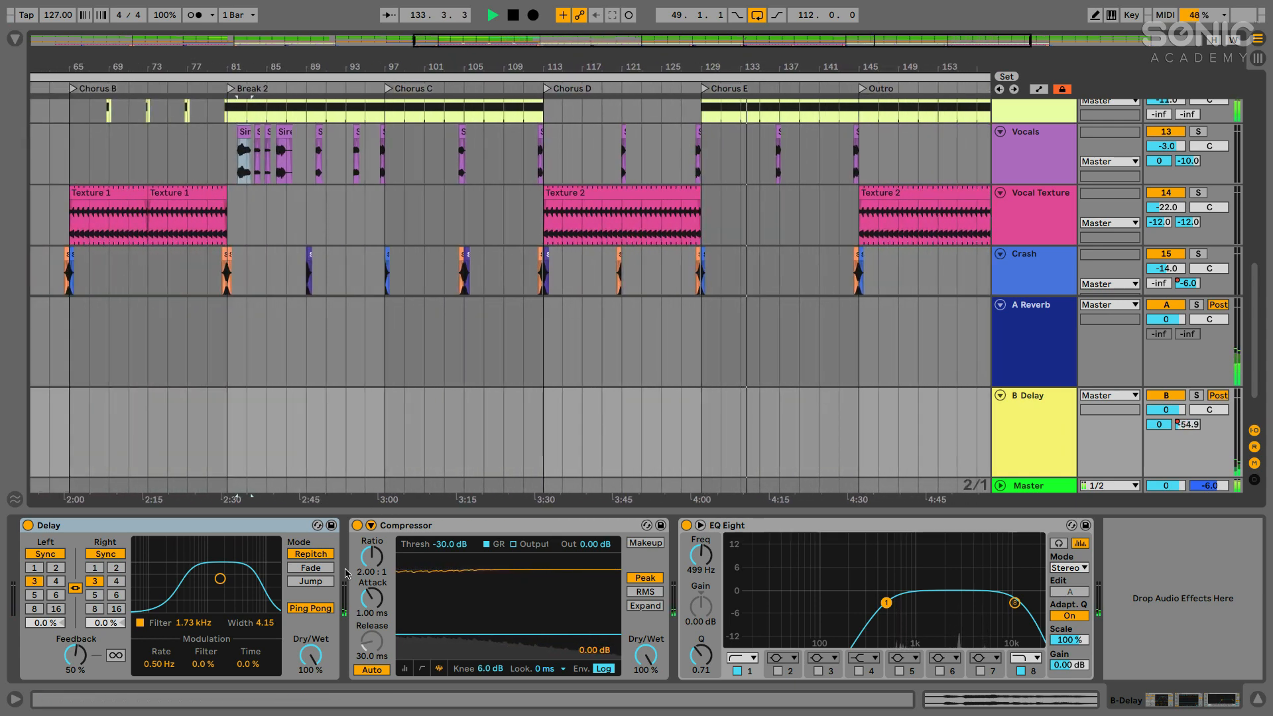
Fold the B Delay and A Reverb return tracks.
left_click(1025, 415)
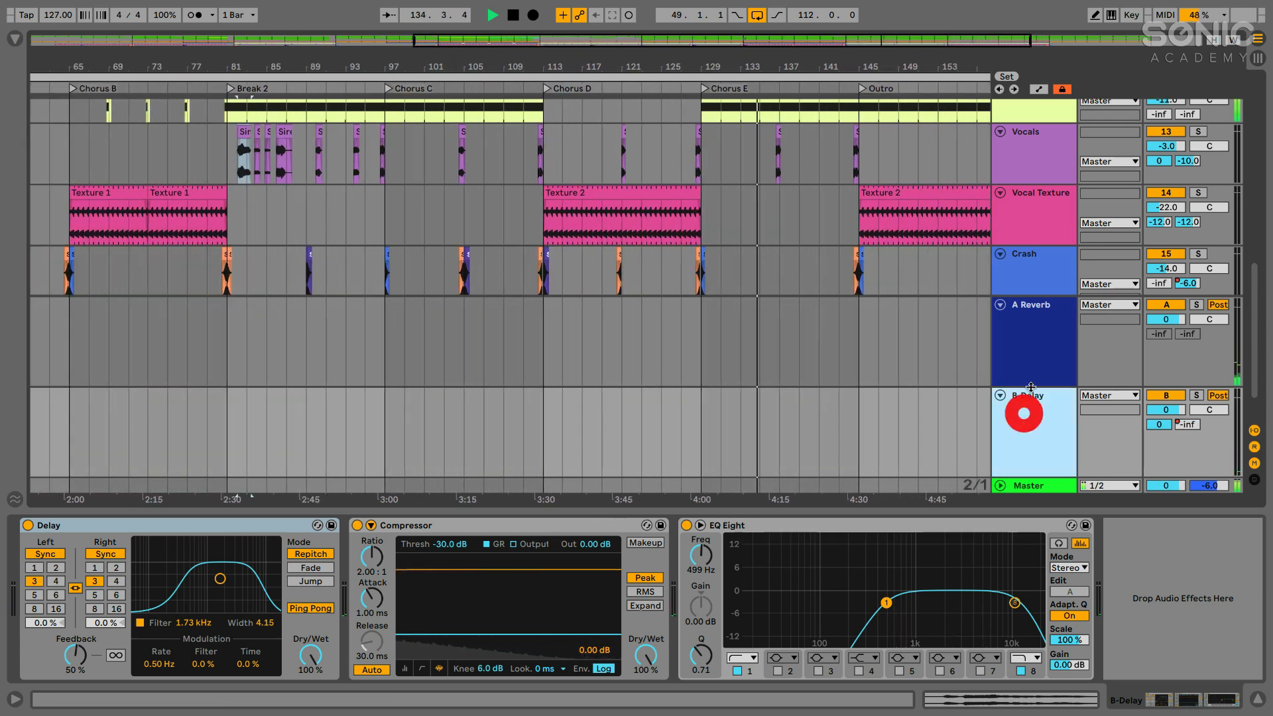
left_click(1000, 396)
left_click(1002, 379)
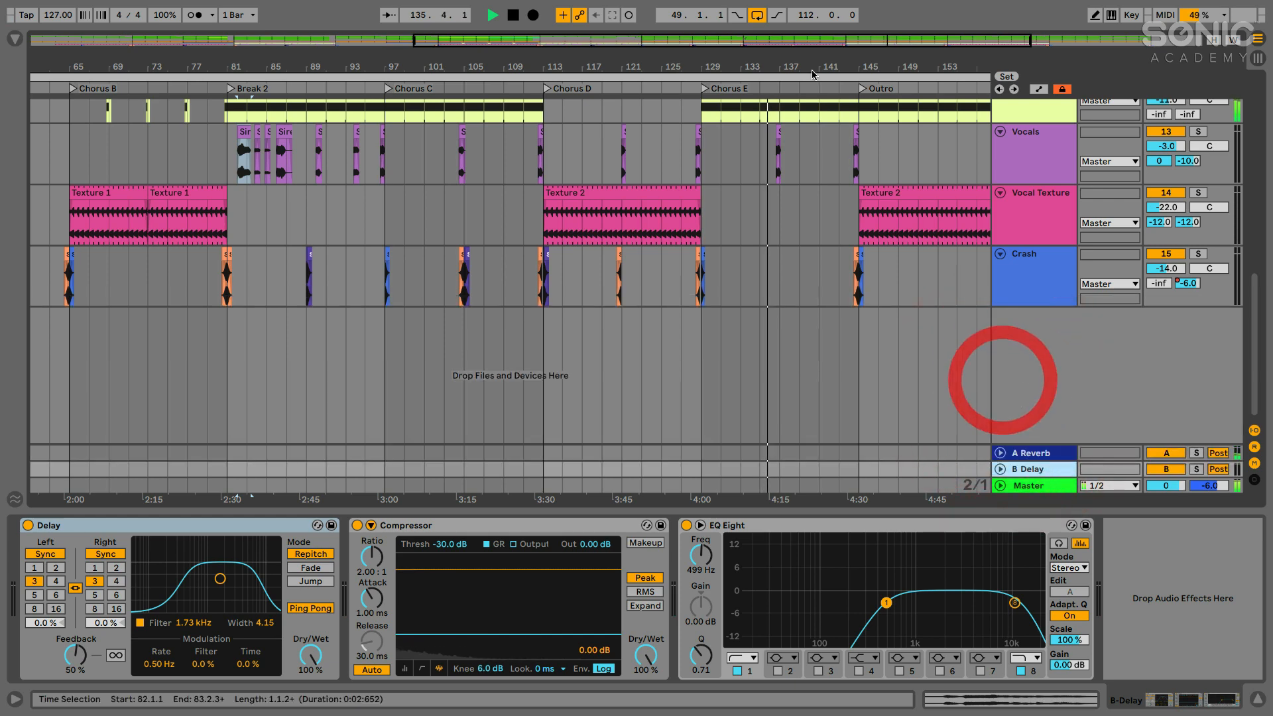
Examine the Vocal Texture track's device chain and the looped waveform of its Texture 2 clip in Chorus D.
left_click_drag(690, 67, 689, 35)
left_click(1033, 217)
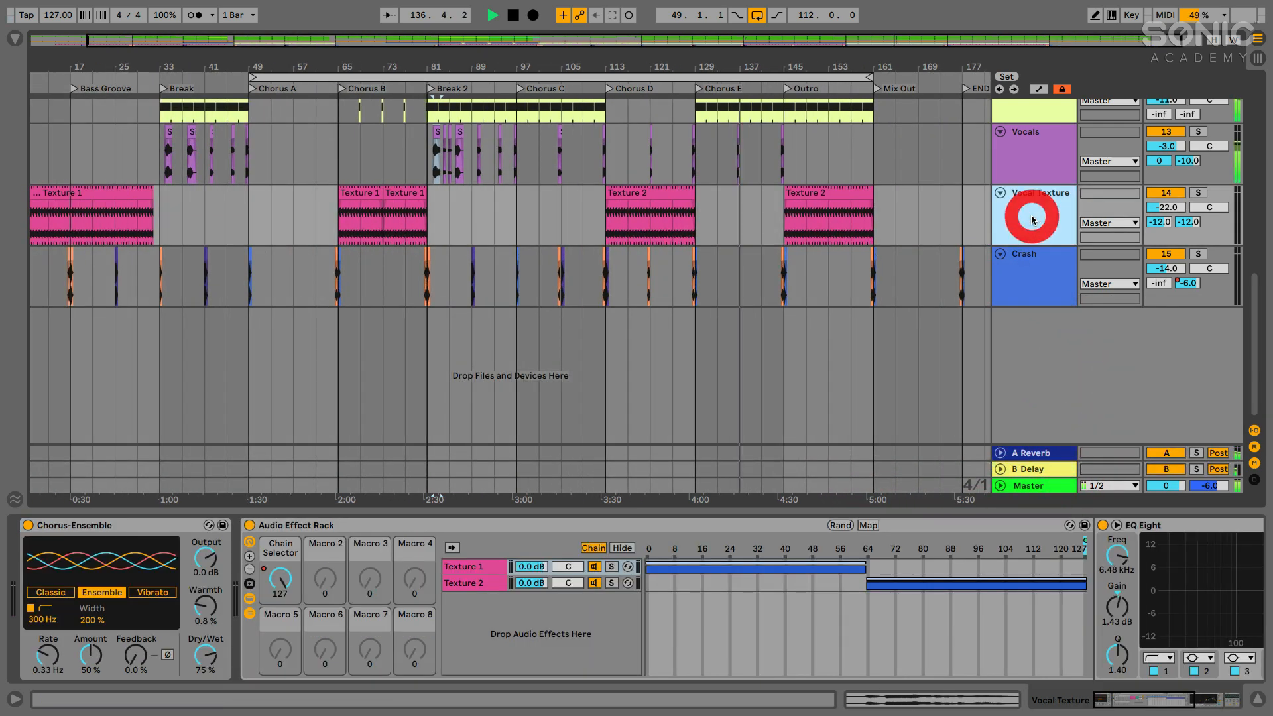
left_click(636, 192)
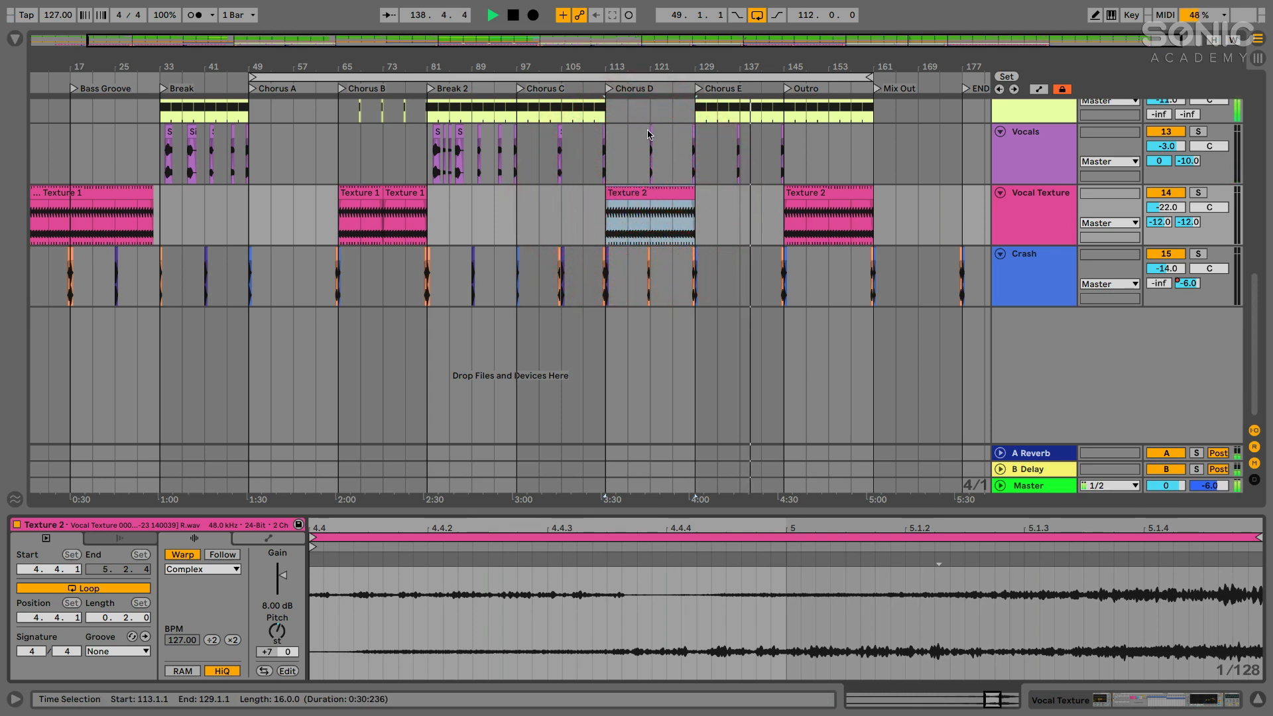
left_click_drag(519, 66, 521, 66)
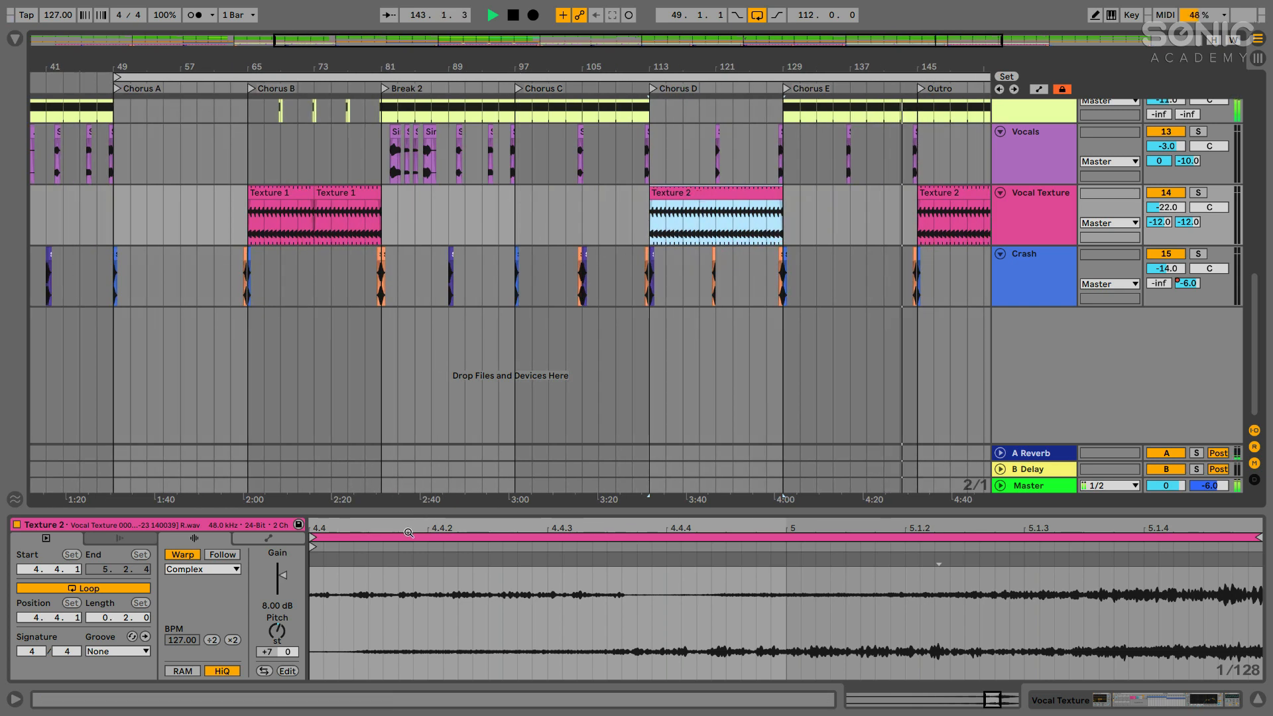
left_click_drag(409, 533, 524, 500)
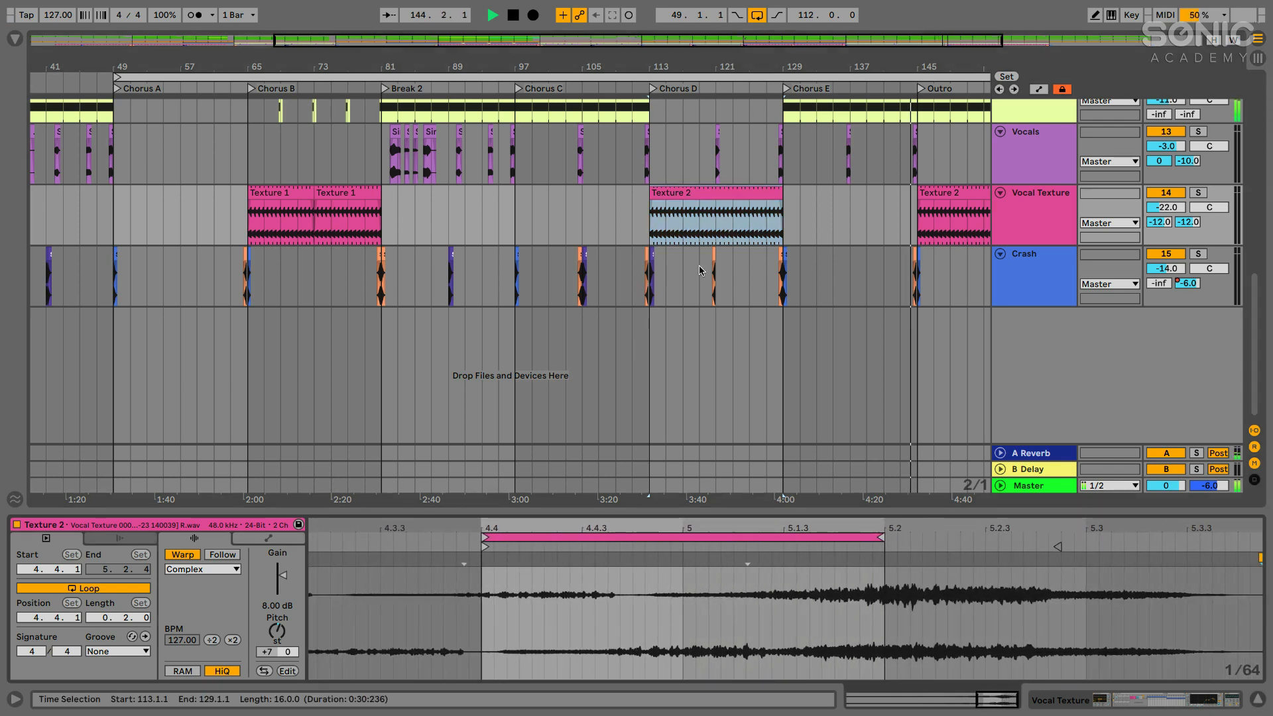
Solo the Vocal Texture track to hear its Texture 2 clip in the Outro, then clear the solo.
left_click(954, 199)
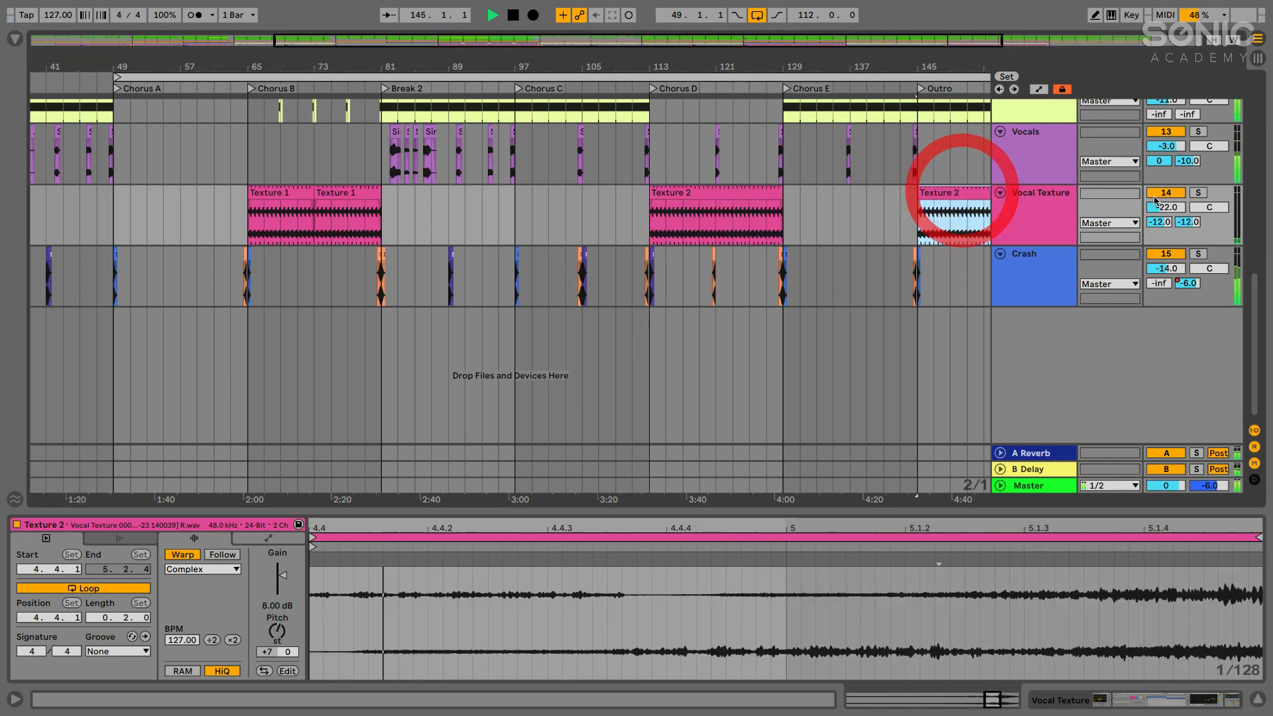
left_click(1197, 193)
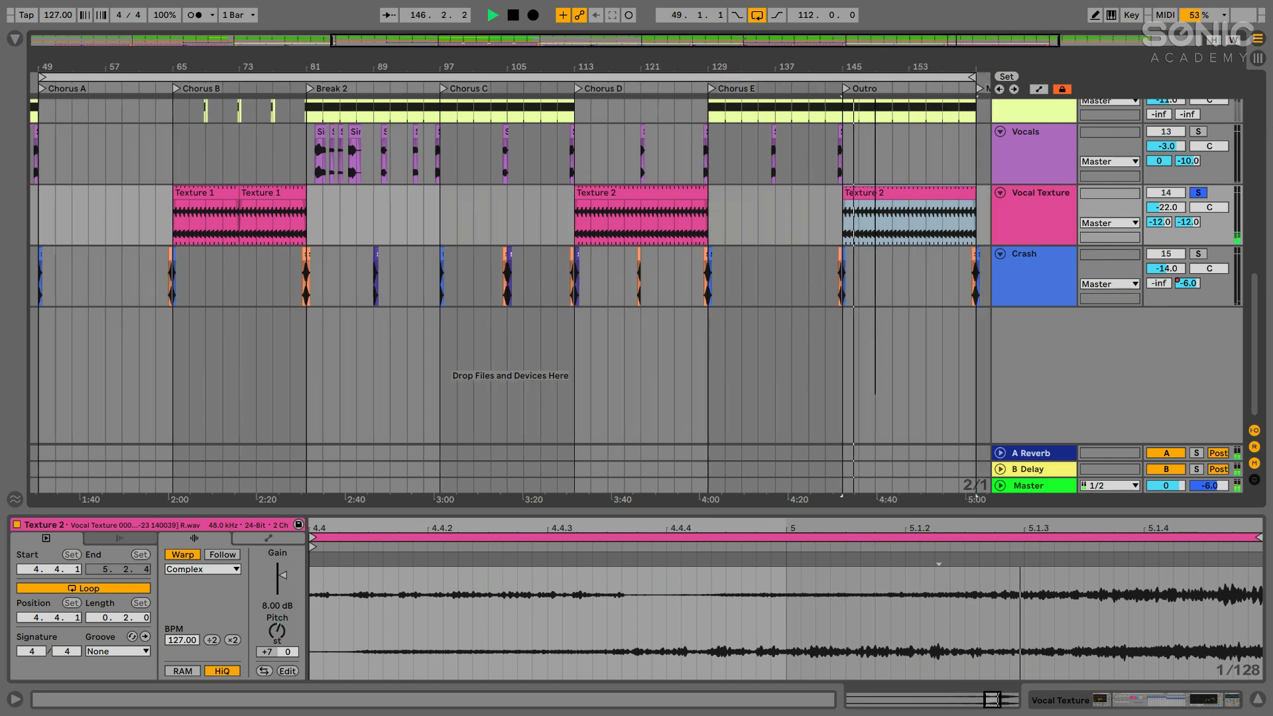
left_click(769, 229)
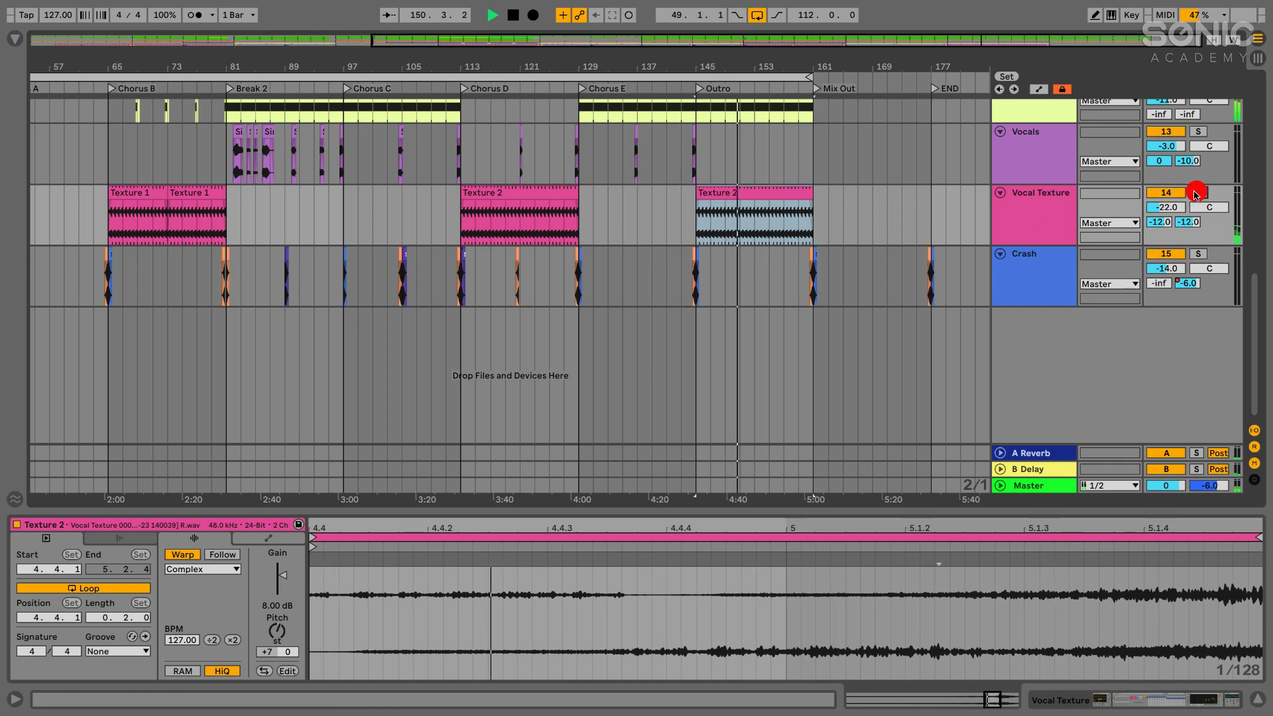
left_click_drag(796, 67, 795, 19)
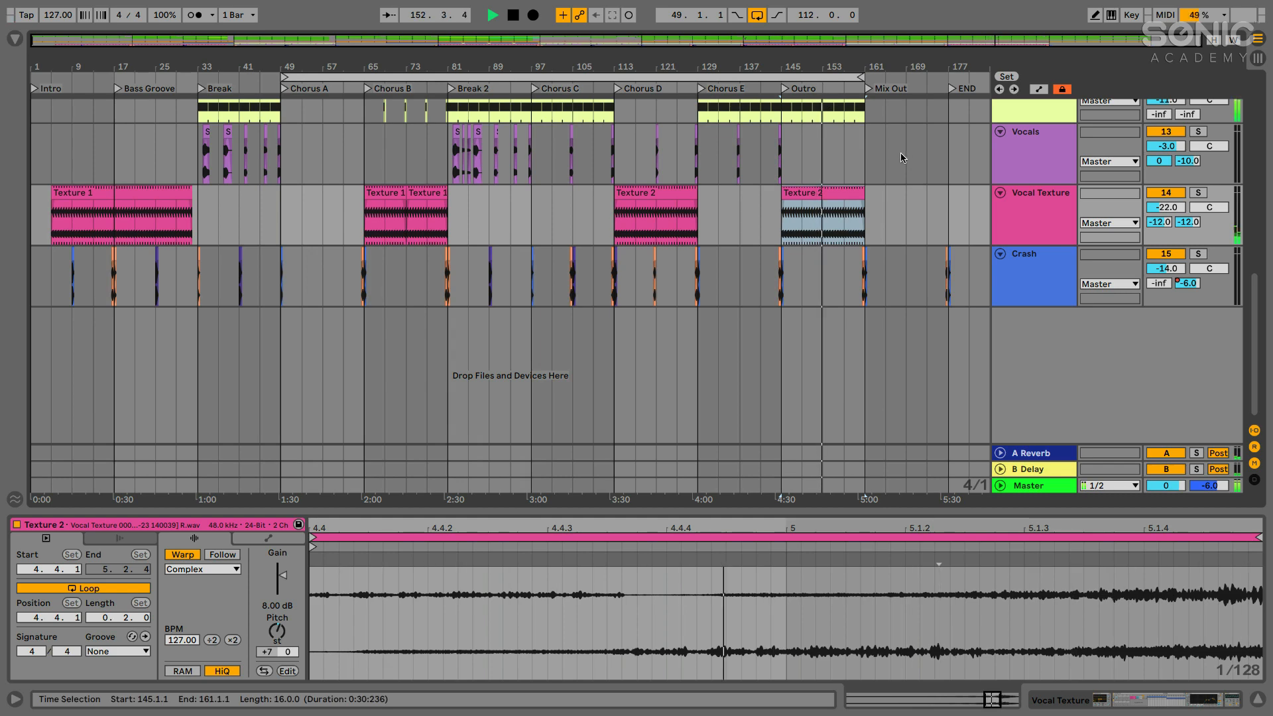
Select the Crash track and examine its reversed crash clip just before Mix Out.
mouse_move(330, 66)
left_mouse_down()
mouse_move(331, 78)
mouse_move(330, 64)
left_mouse_up()
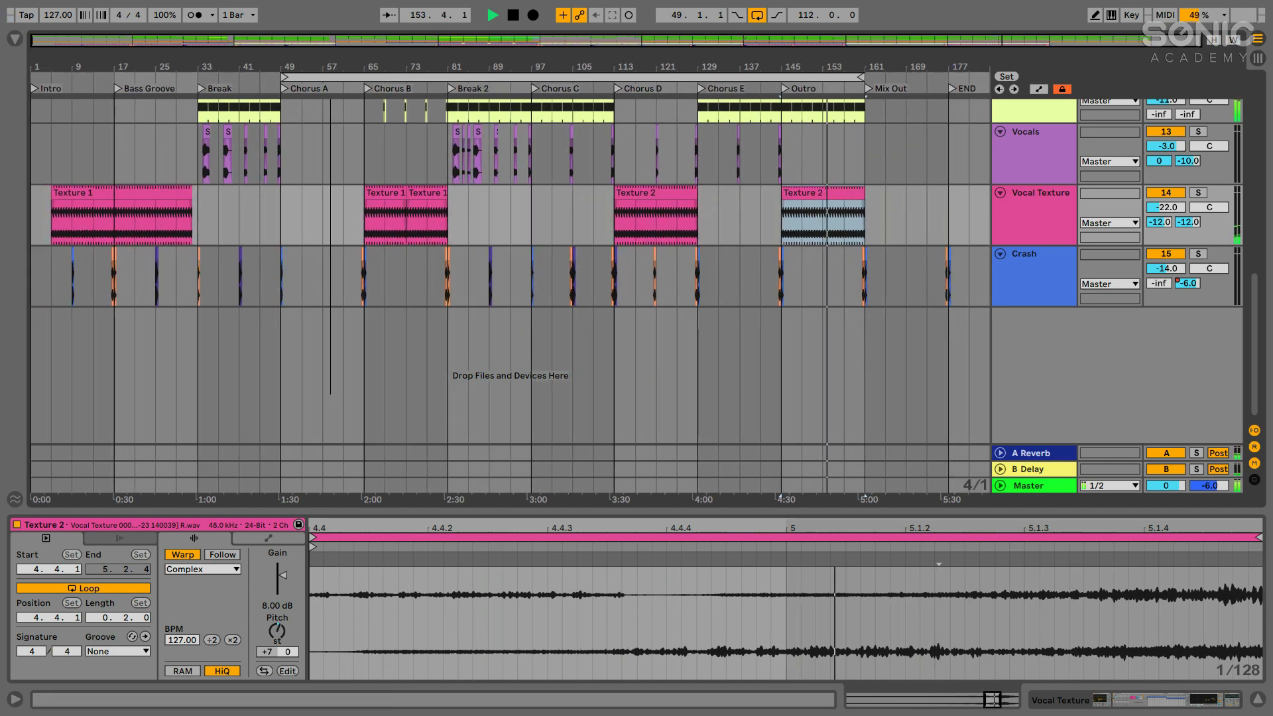
left_click(1038, 275)
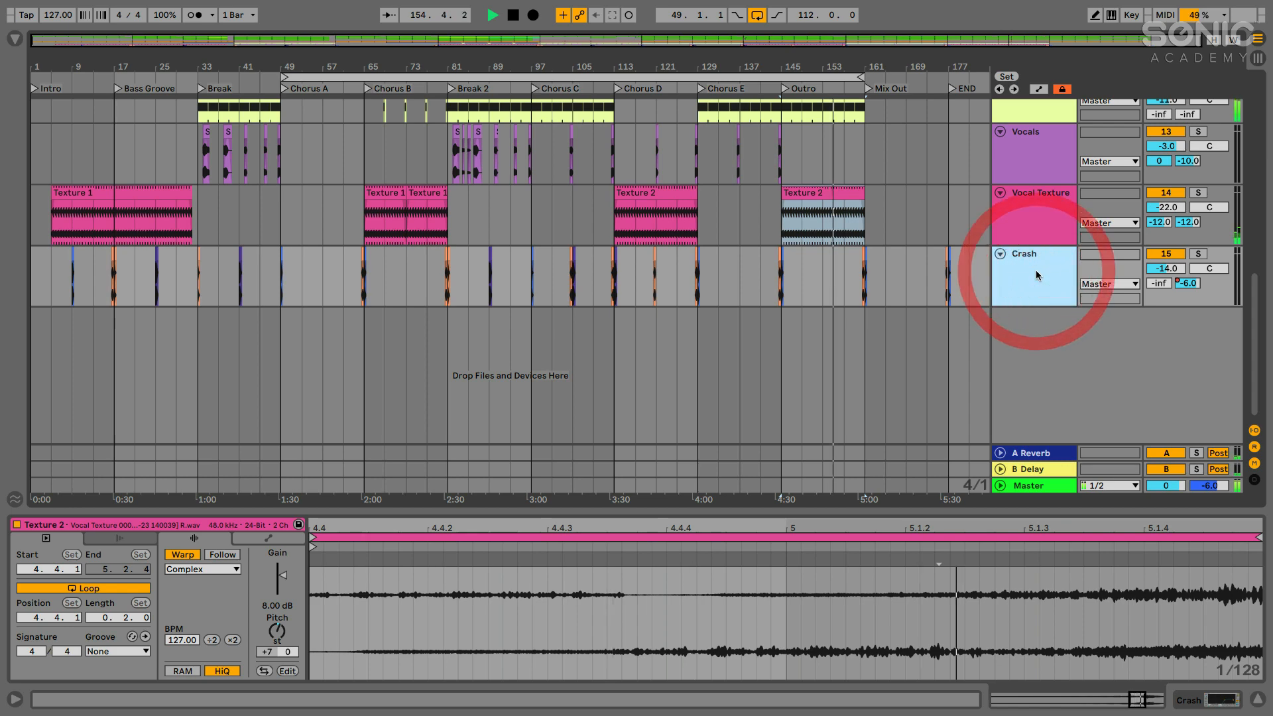
left_click_drag(861, 64, 571, 112)
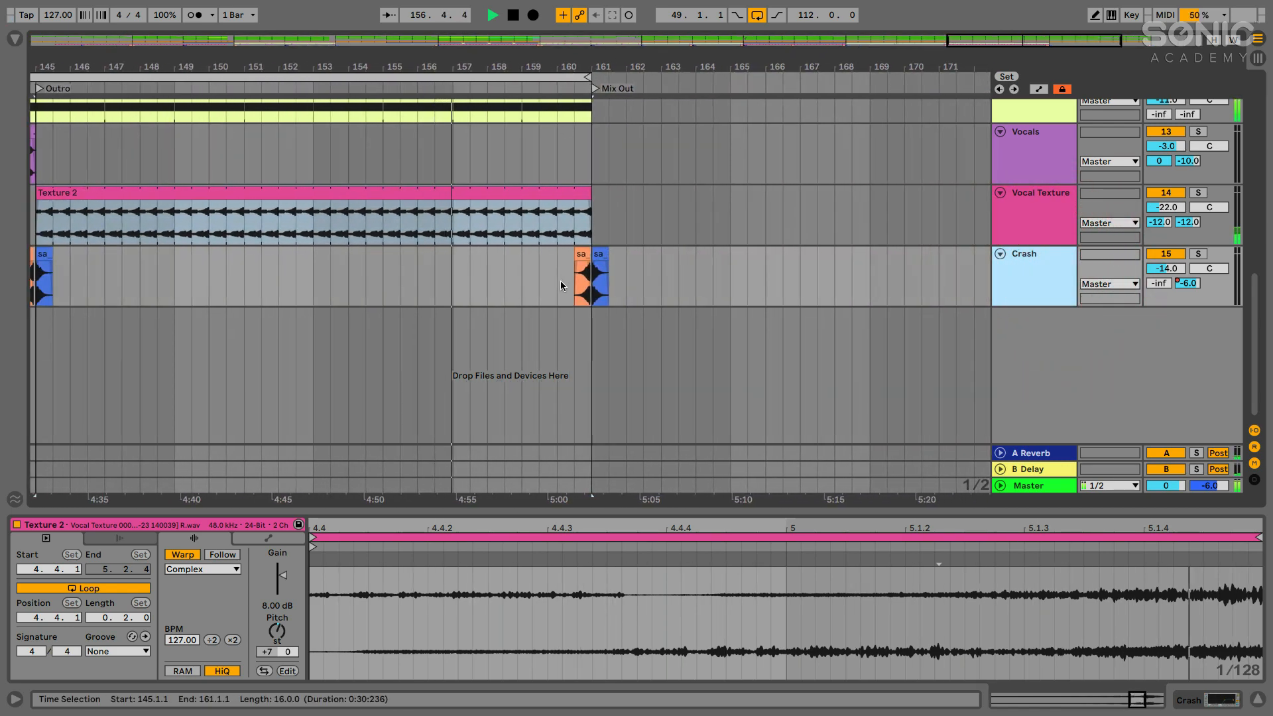
left_click(580, 259)
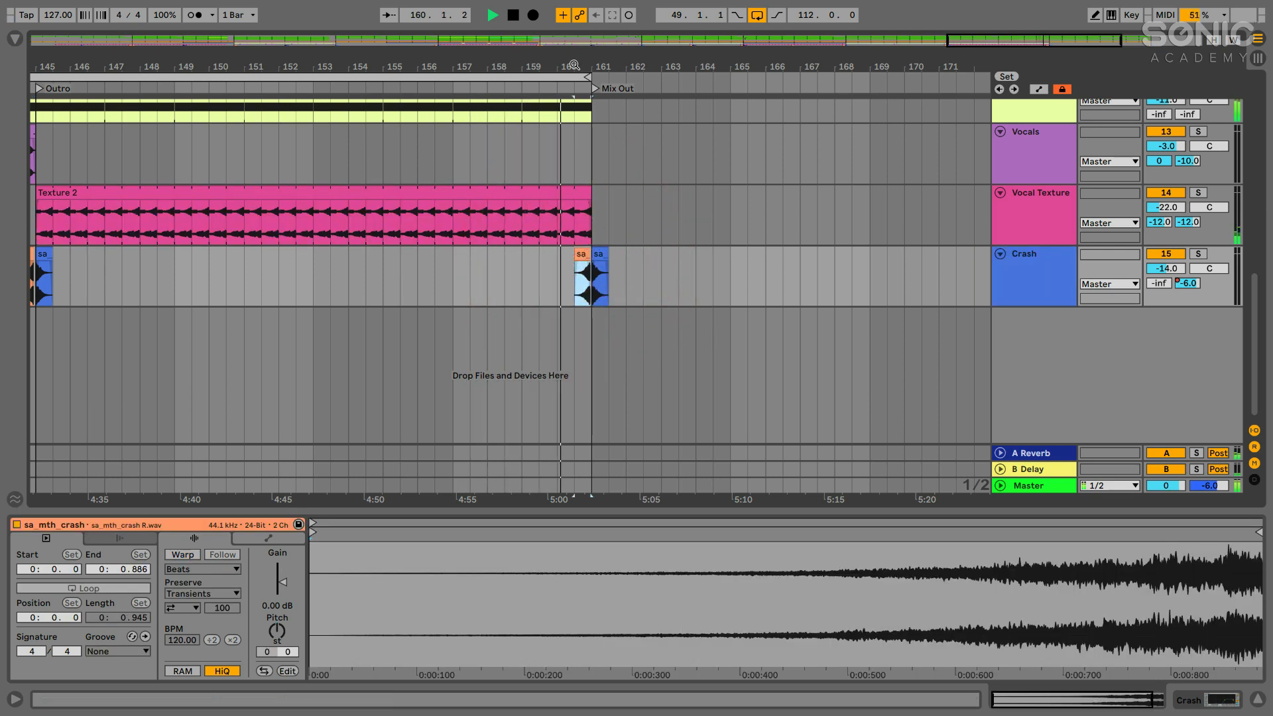
Select the short crash clip at bar 41 in the Break on the Crash track and play the arrangement from there.
left_click_drag(574, 65, 895, 5)
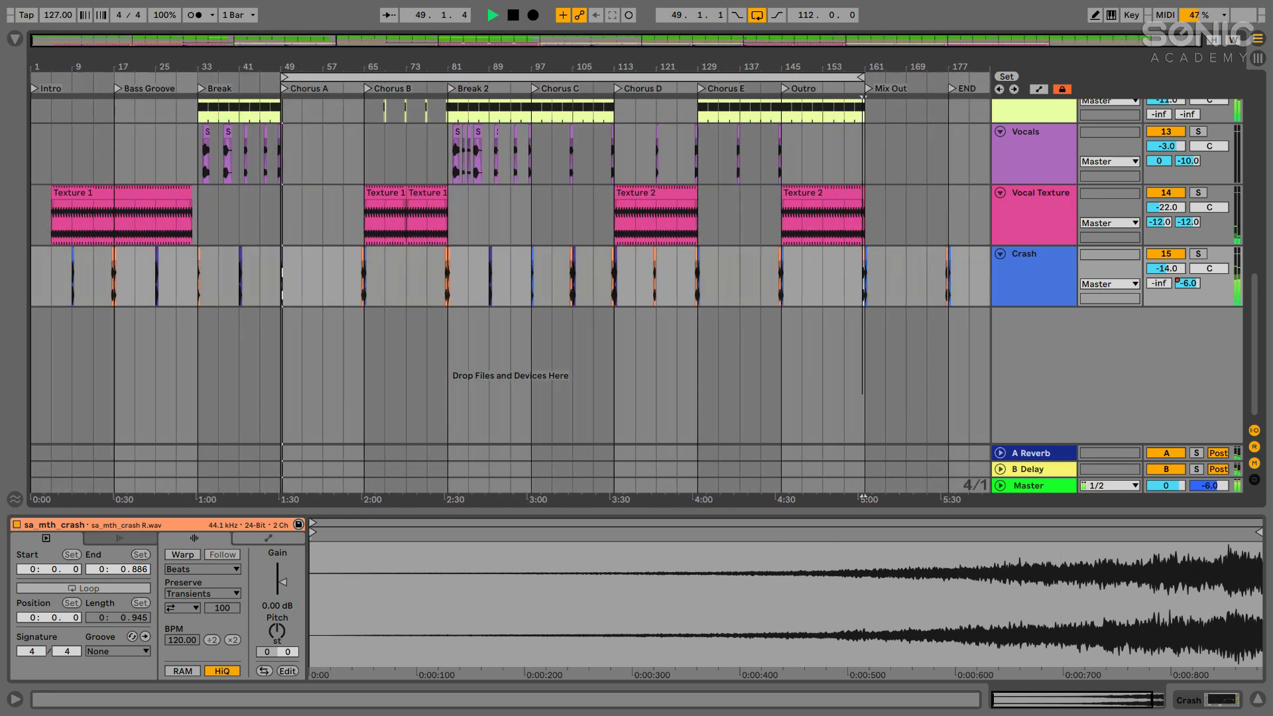
left_click_drag(291, 67, 227, 300)
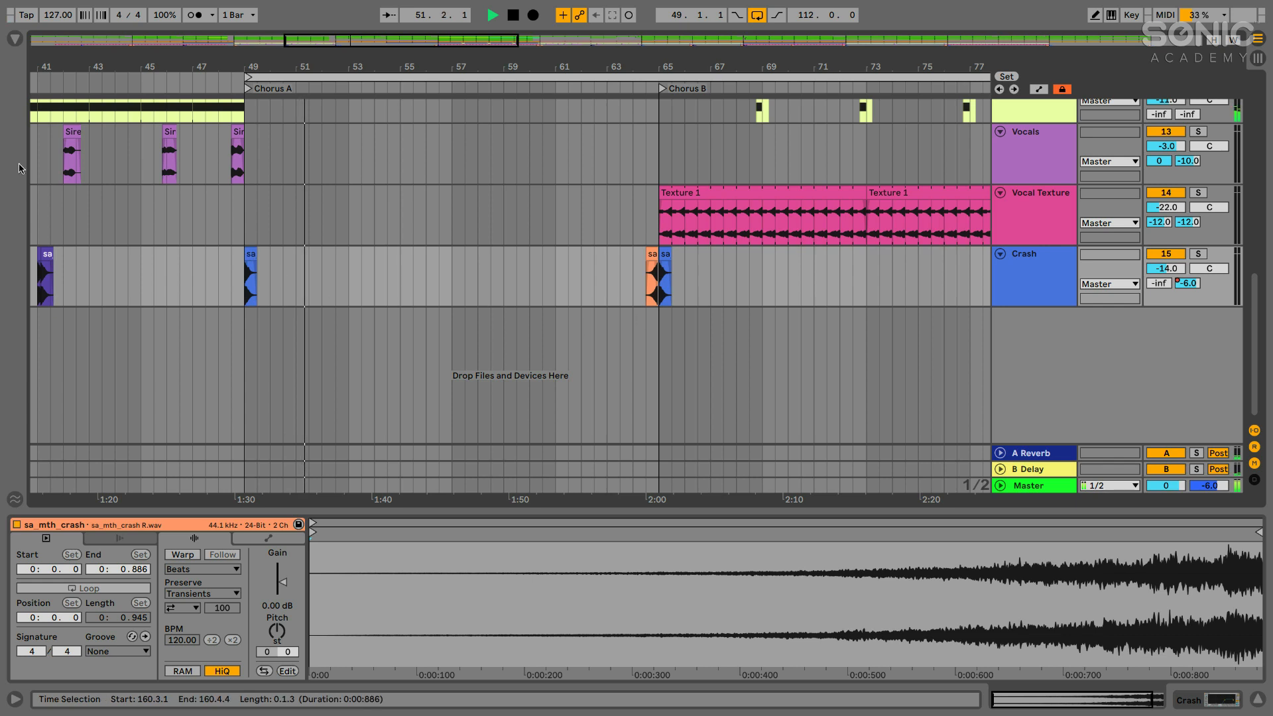
scroll(238, 265, "left", 5)
left_click(229, 275)
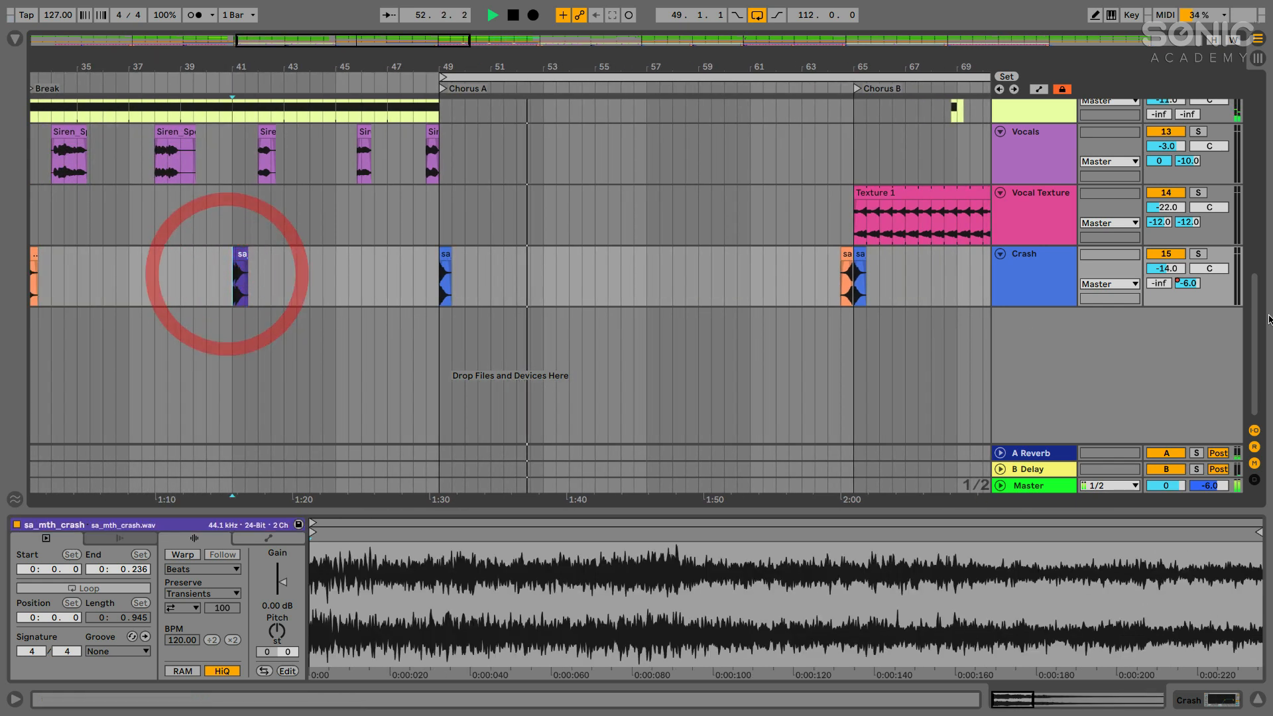
key("space")
key("space")
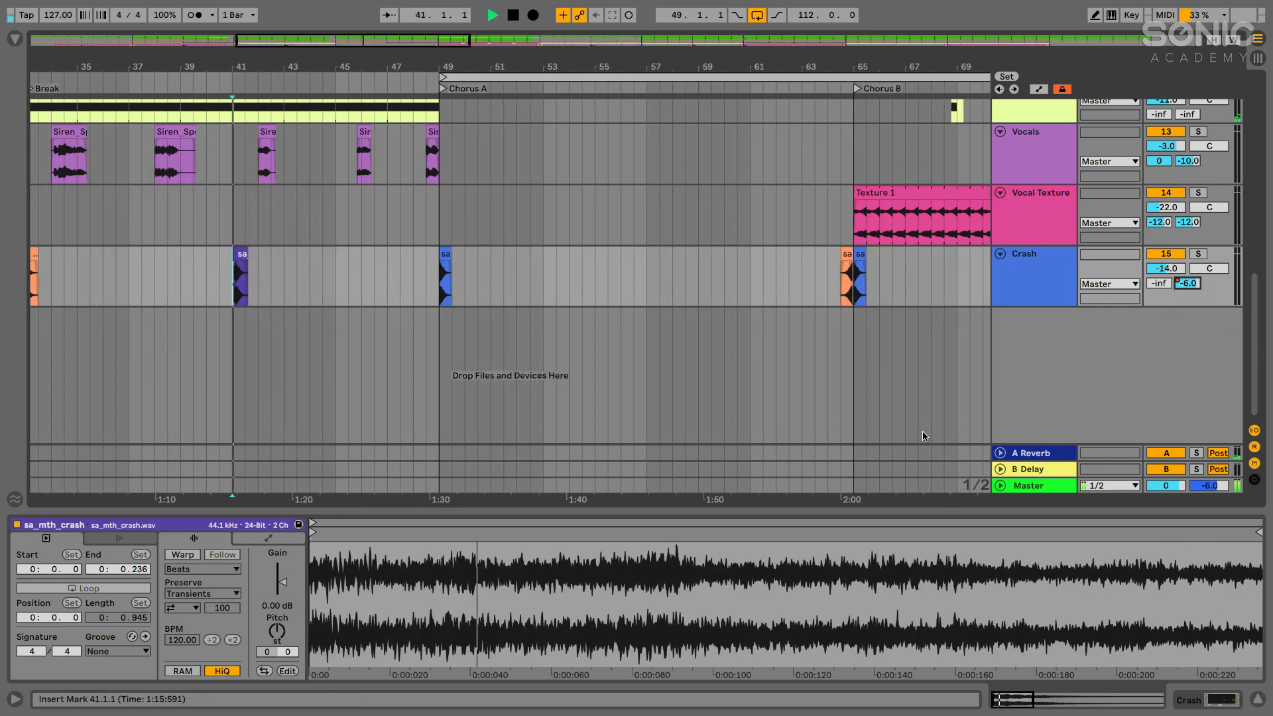
Survey the whole arrangement from the drum tracks to the vocals and display the Master track's device chain.
left_click_drag(247, 68, 247, 10)
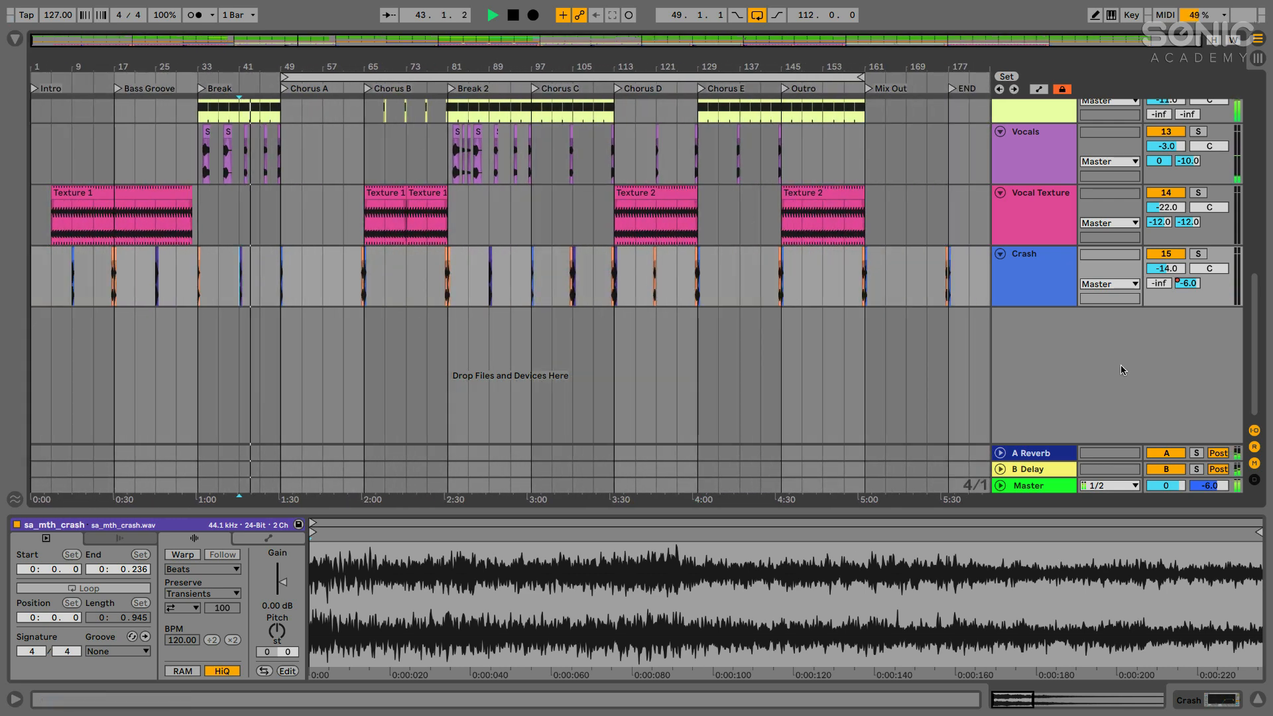
scroll(1021, 281, "up", 15)
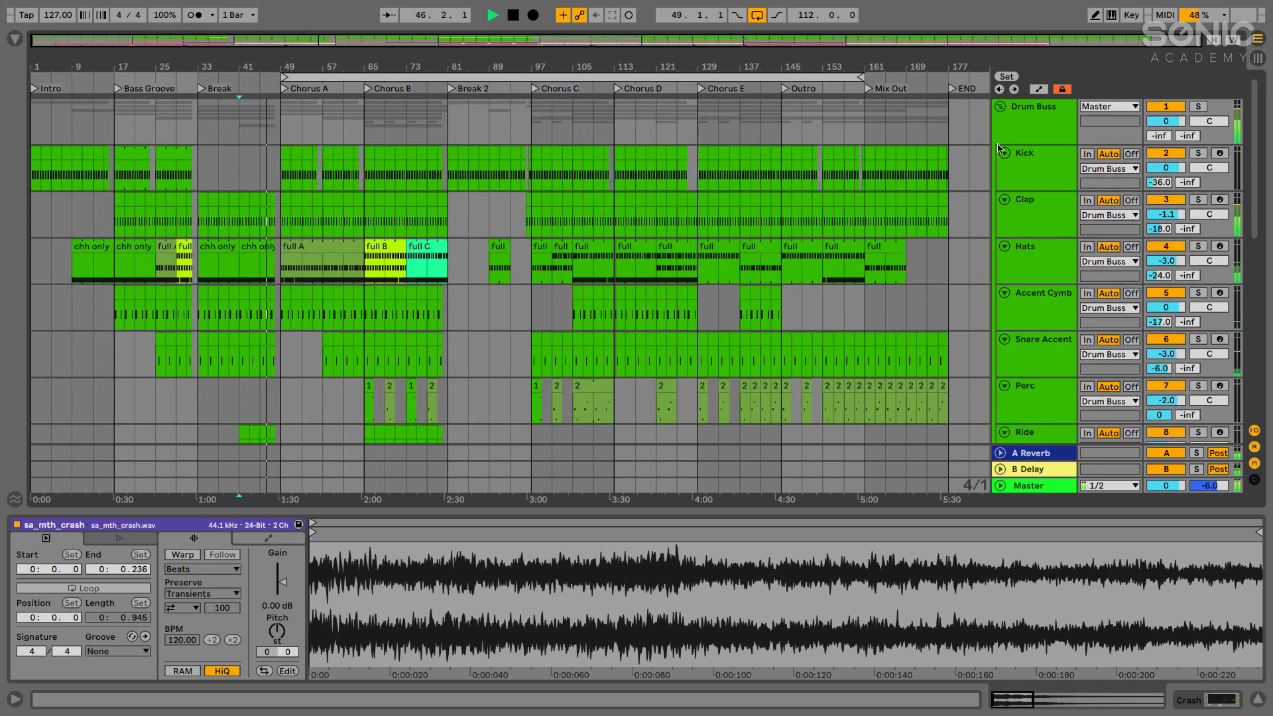
scroll(998, 144, "down", 8)
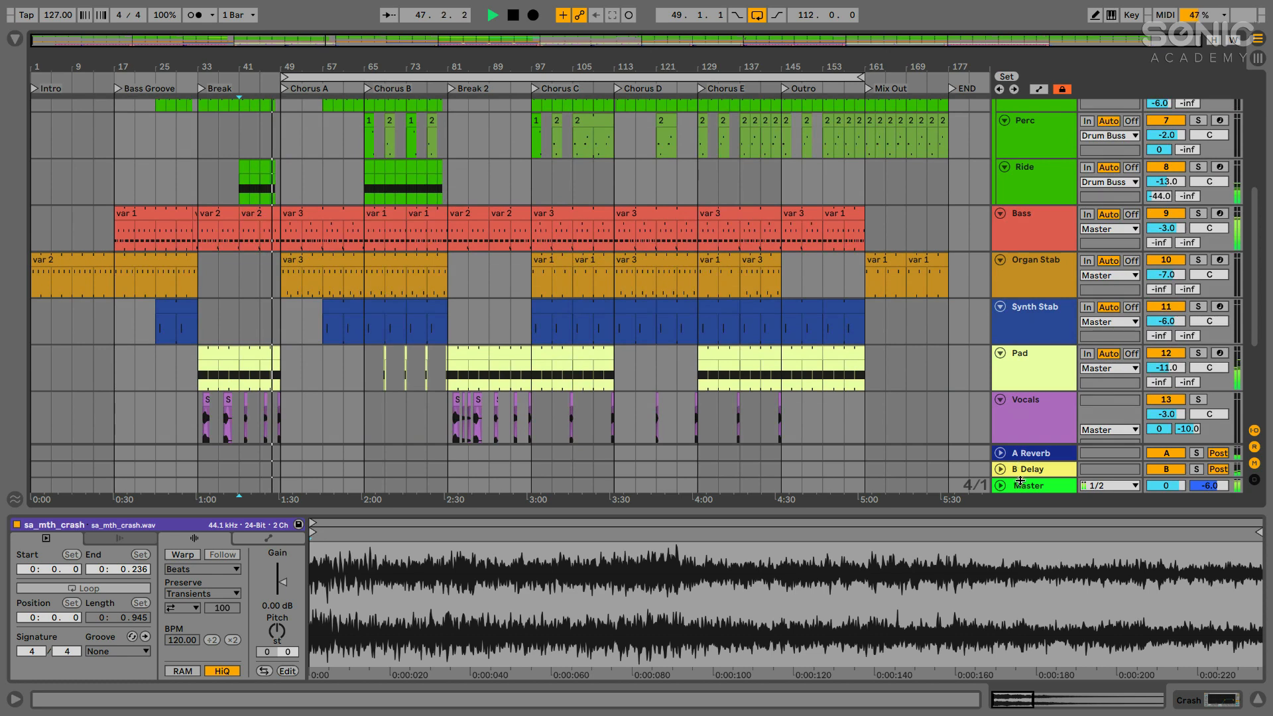
left_click(1023, 483)
left_click(1026, 488)
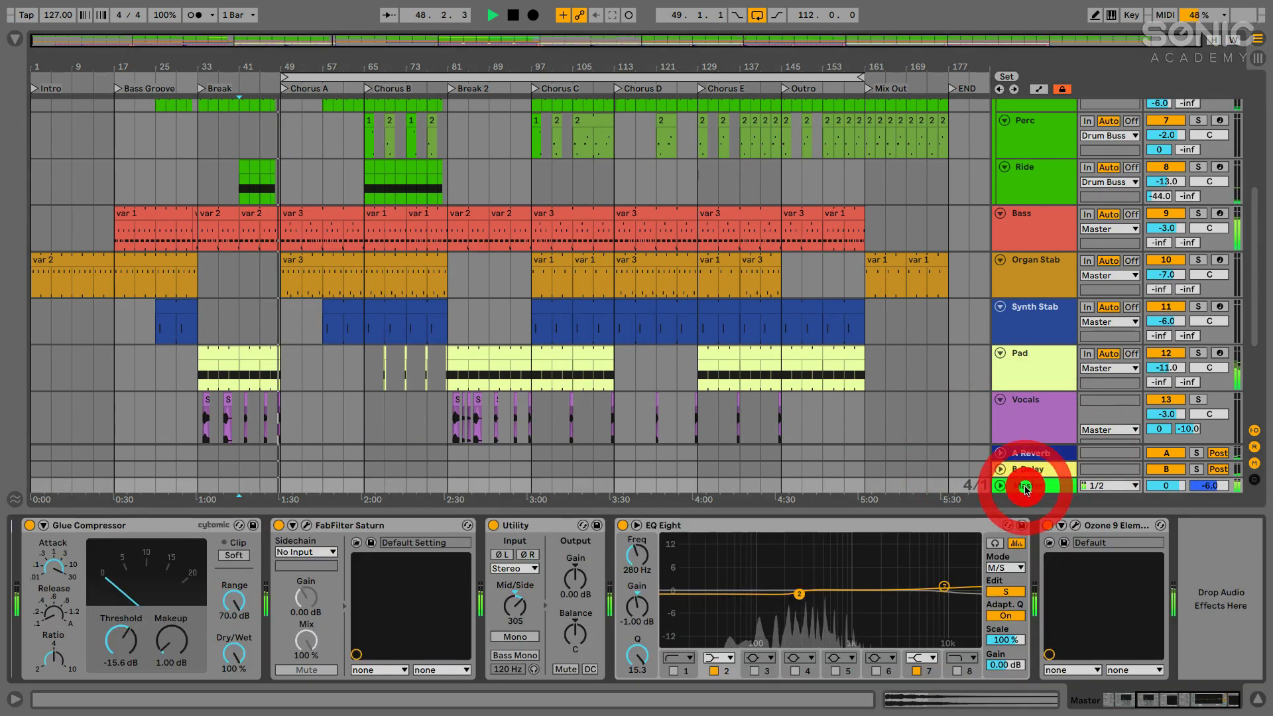
Examine the Master chain's Glue Compressors, then select FabFilter Saturn, Utility and EQ Eight in turn to review them.
scroll(254, 542, "left", 6)
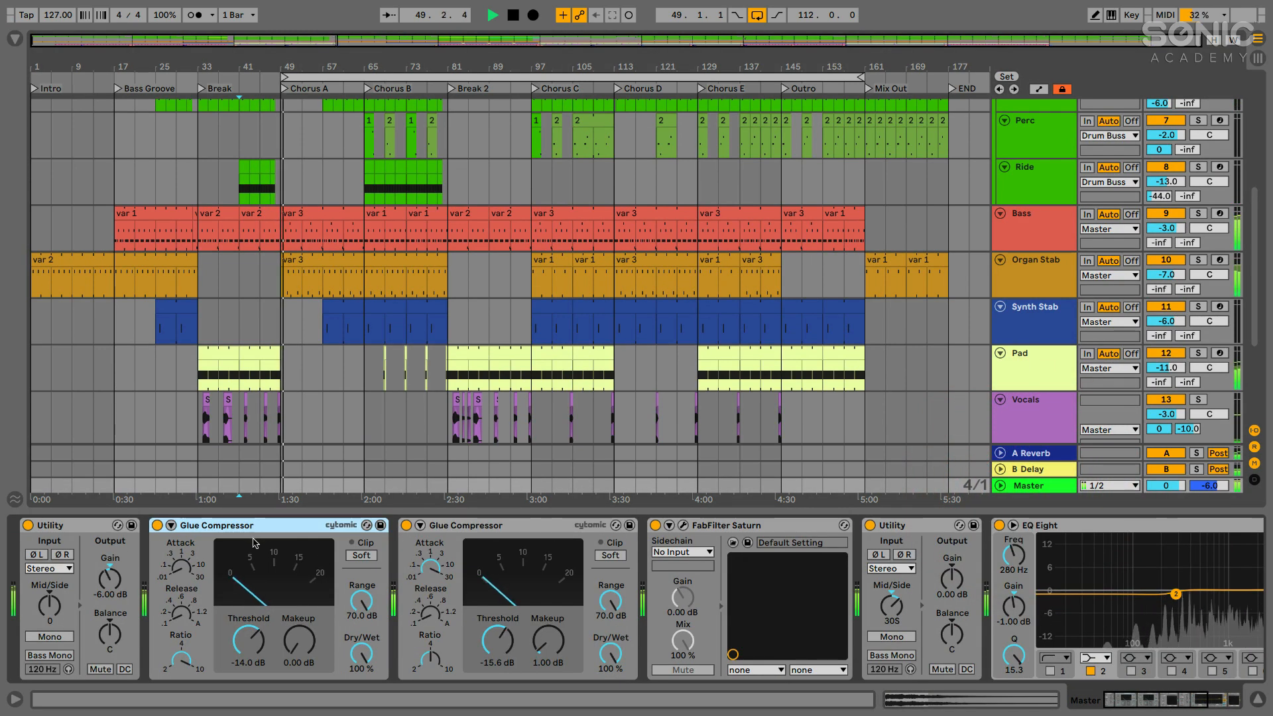
scroll(255, 543, "right", 3)
left_click(592, 530)
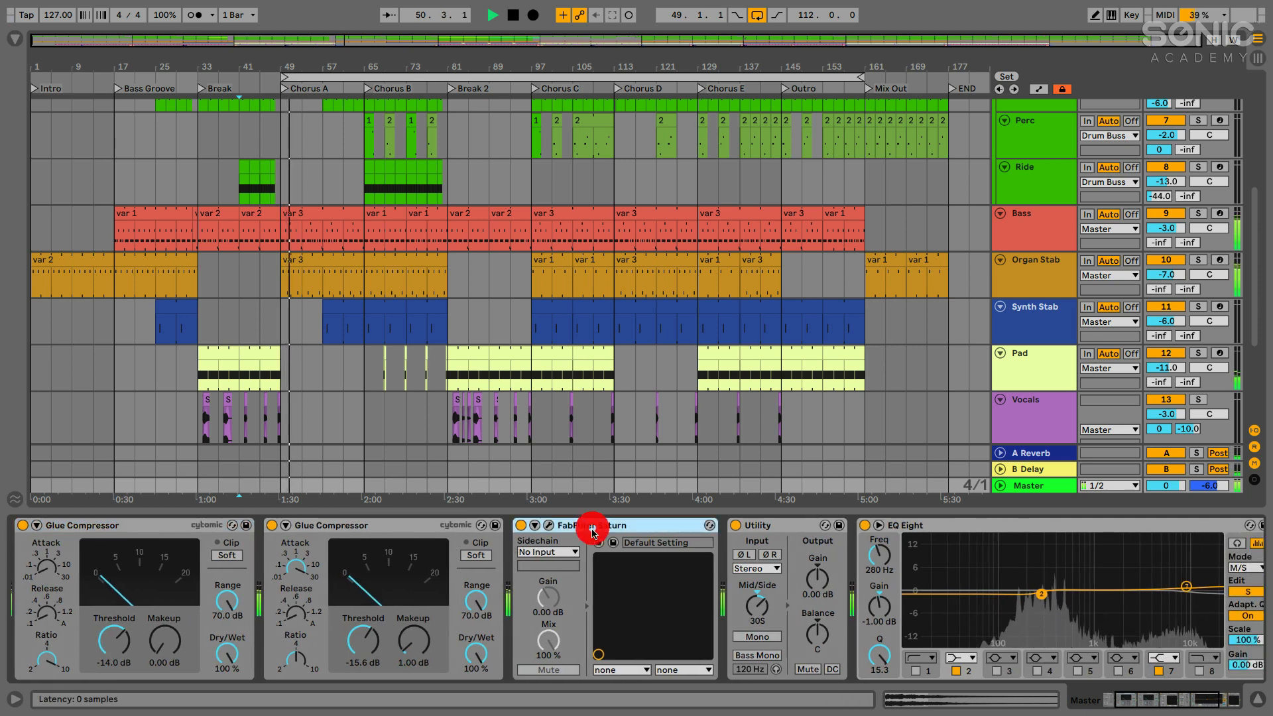
scroll(592, 530, "right", 4)
left_click(542, 525)
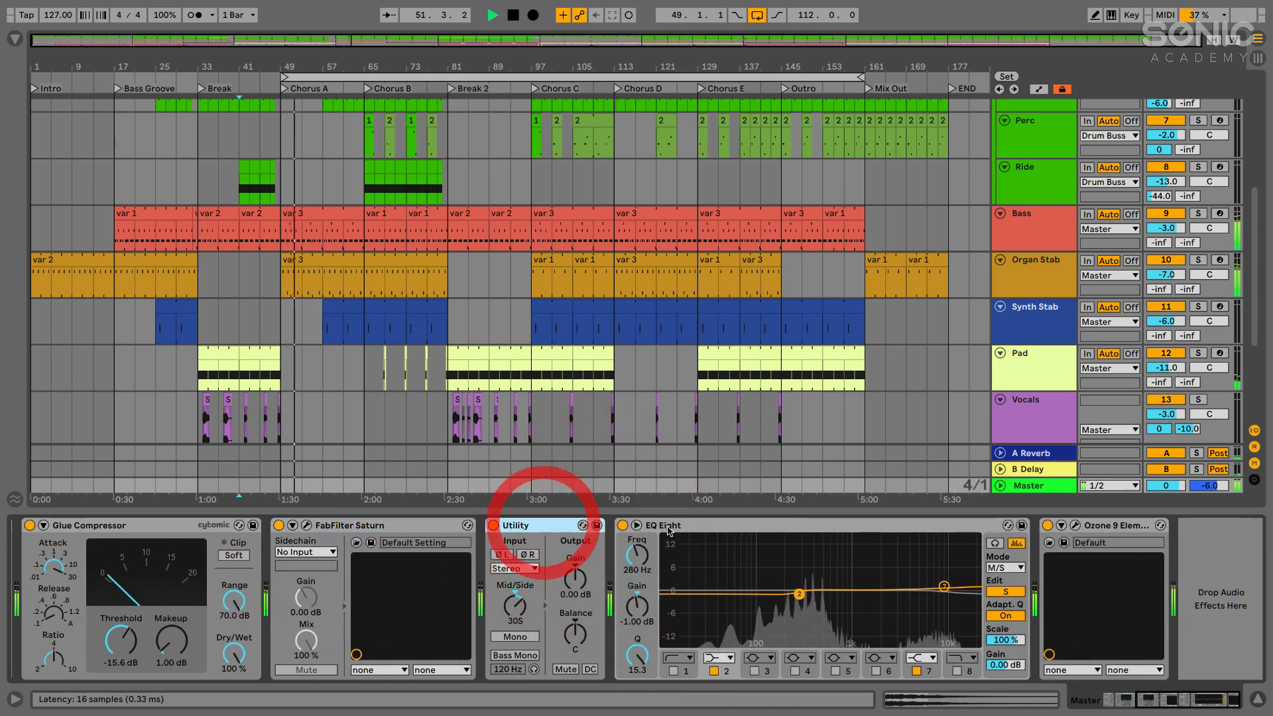
left_click(670, 527)
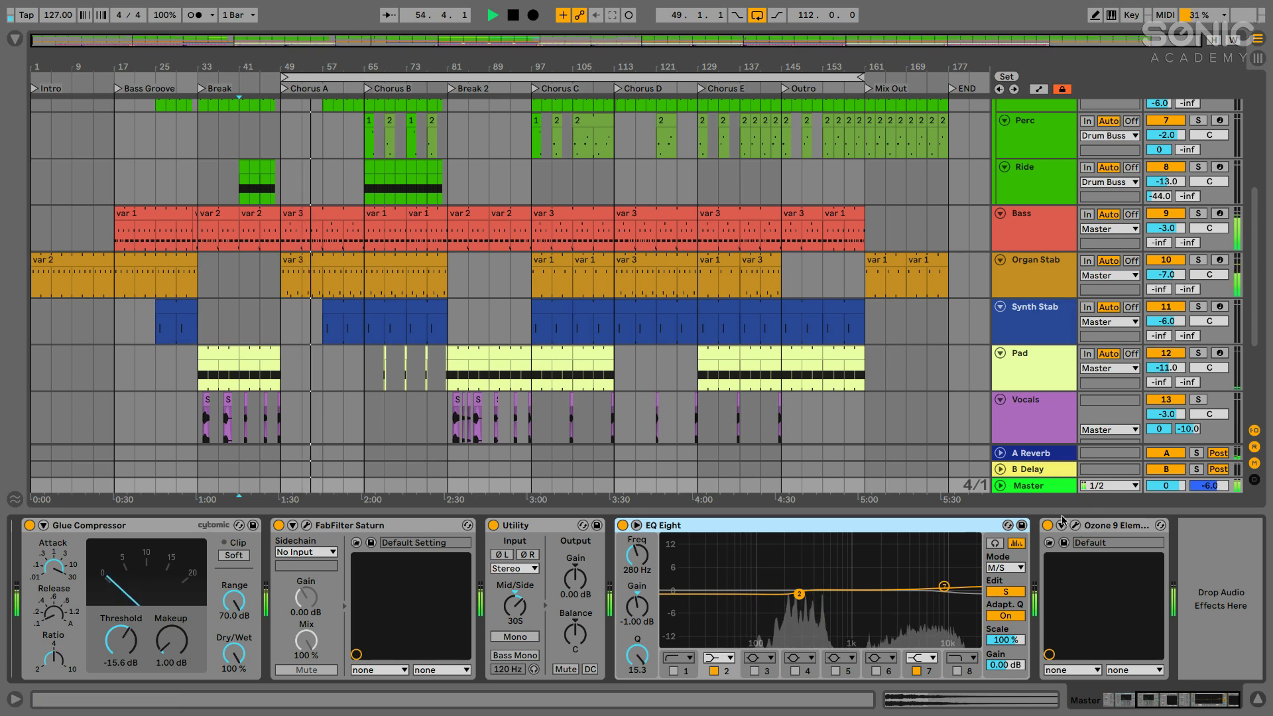
Review the Drum Buss group's effect, then the Kick track's sampler and EQ Eight.
scroll(1033, 342, "down", 3)
scroll(1033, 342, "up", 10)
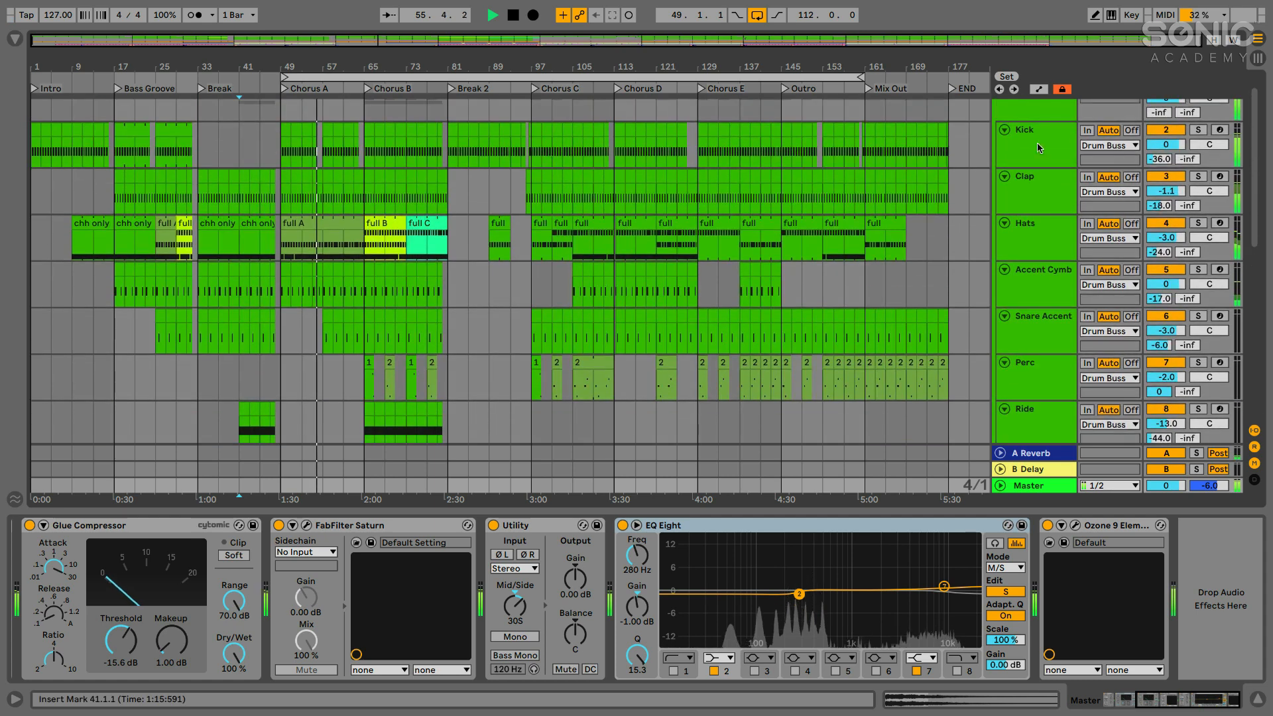
scroll(1037, 142, "up", 1)
left_click(1019, 132)
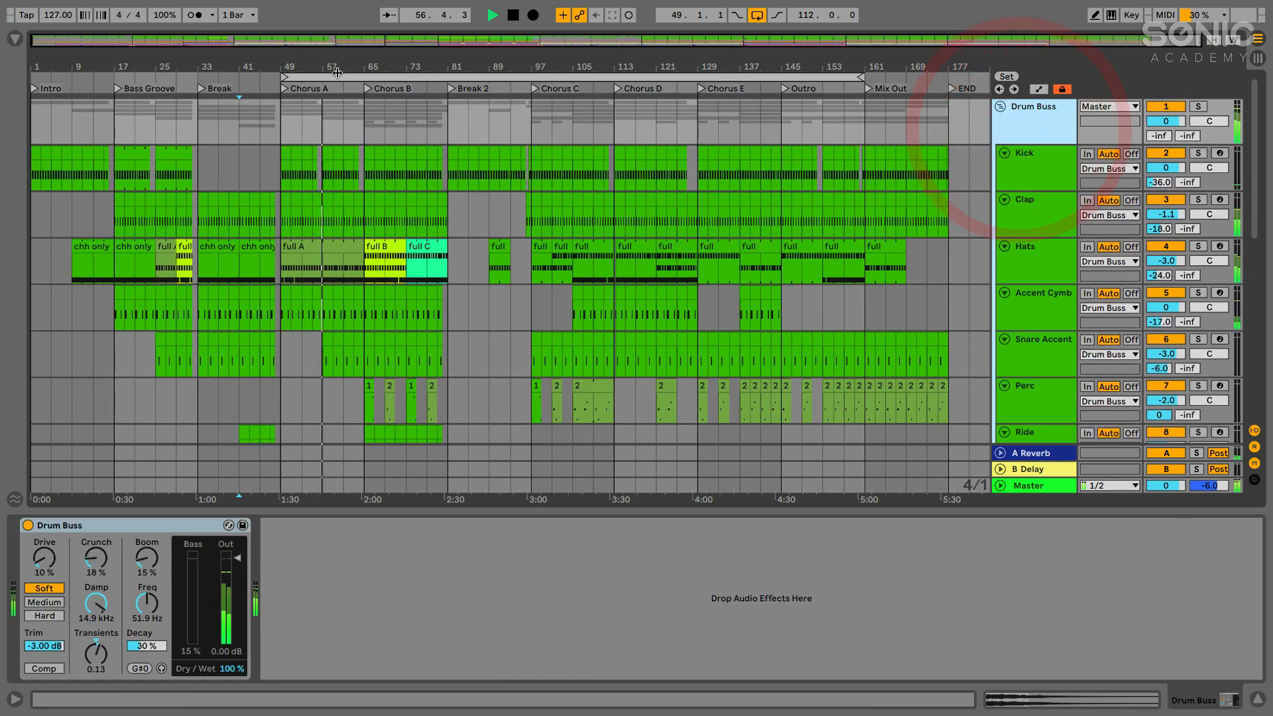
left_click(1048, 163)
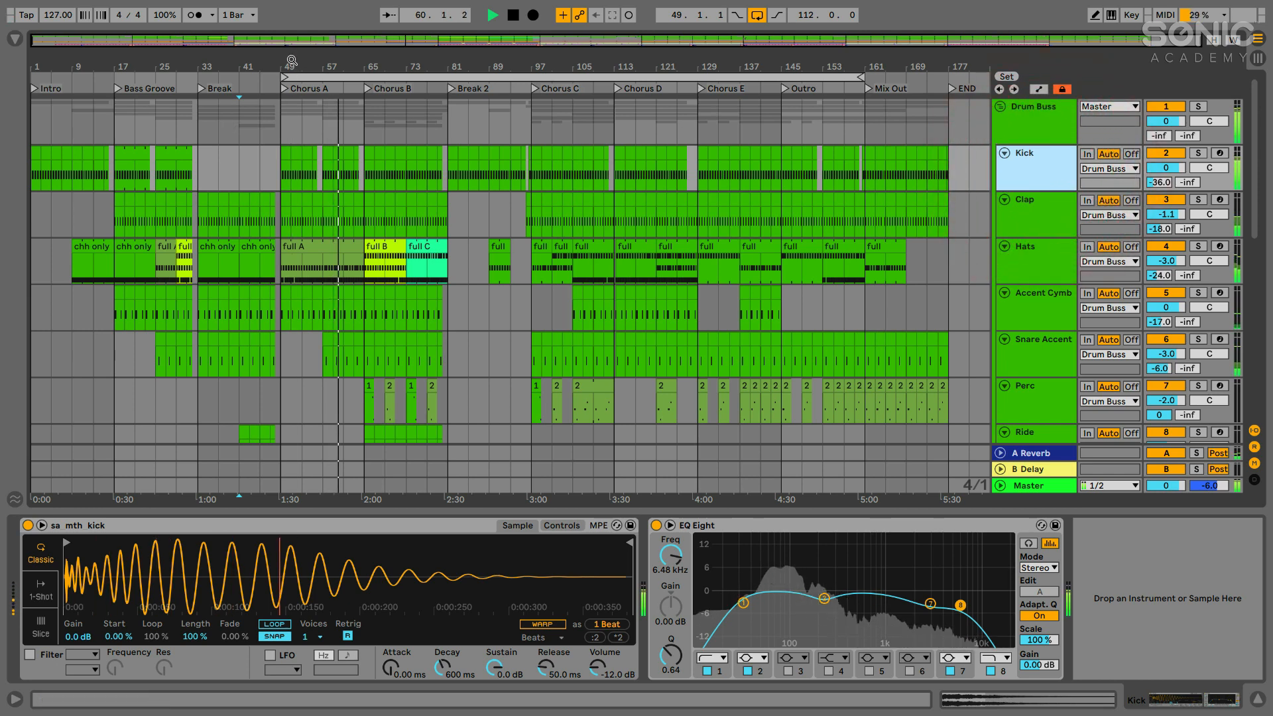
mouse_move(265, 60)
left_mouse_down()
mouse_move(265, 80)
mouse_move(265, 60)
left_mouse_up()
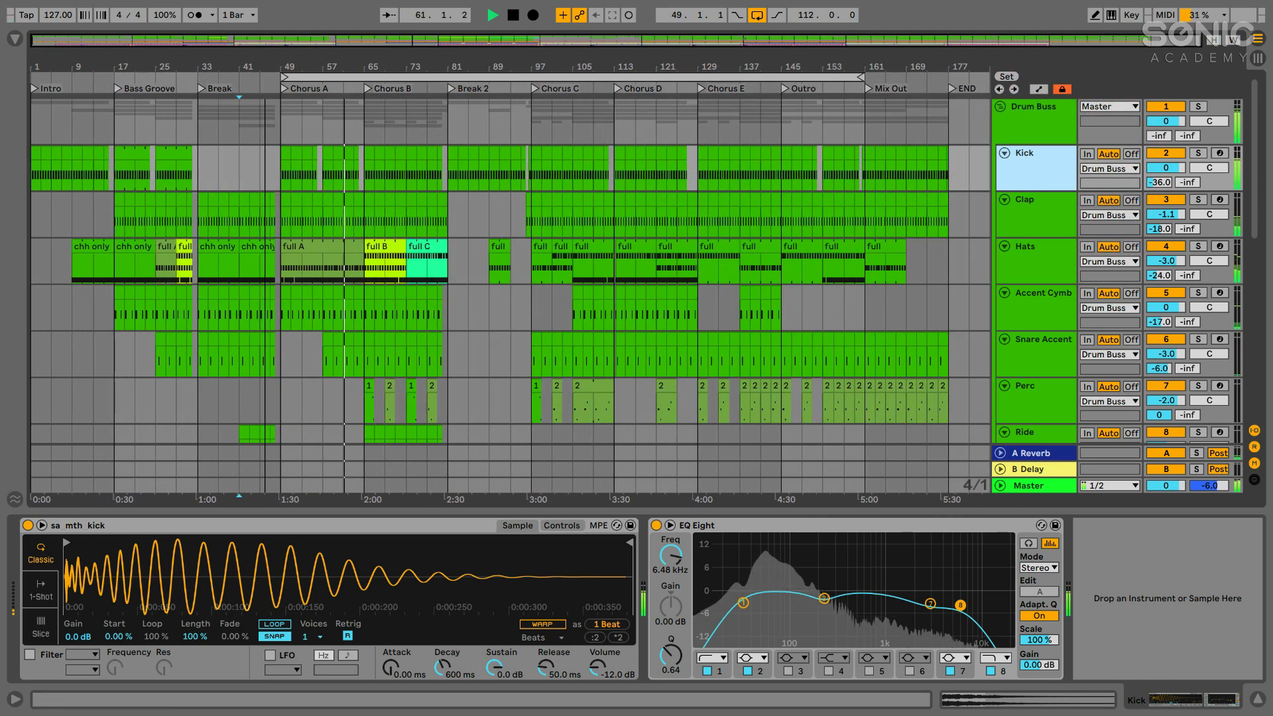